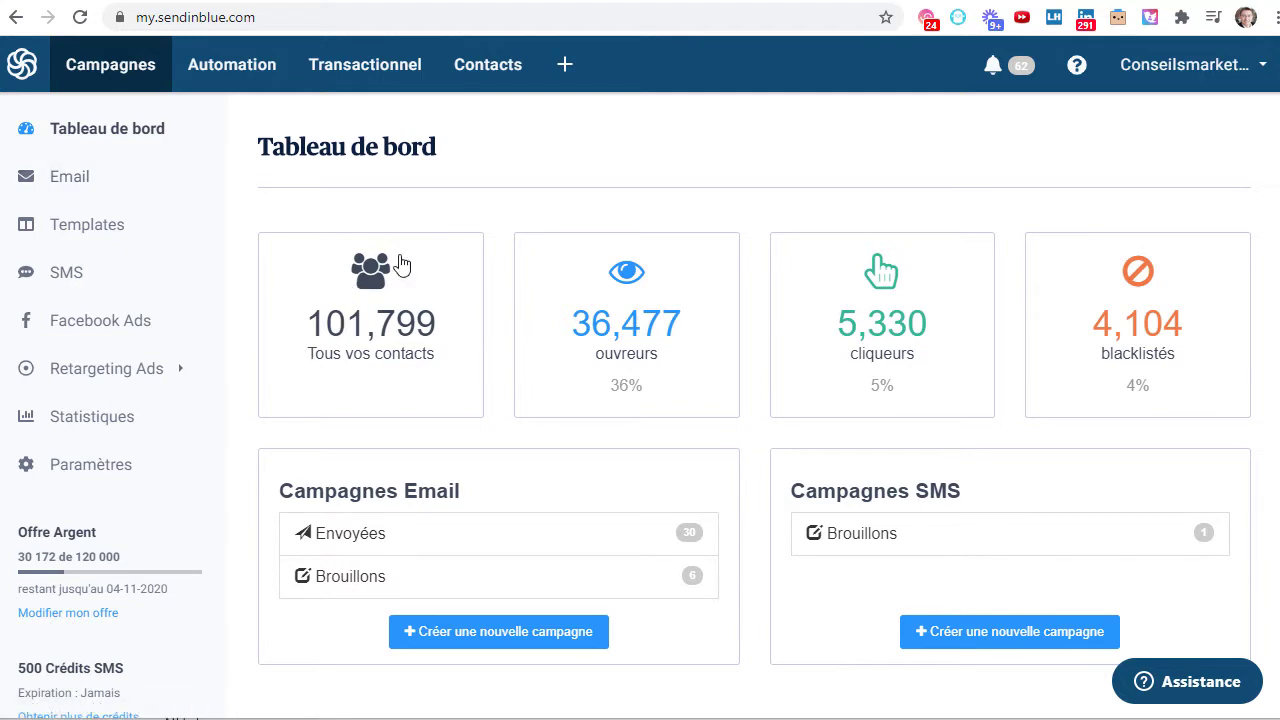
# - Go to the Contacts lists overview and start creating a new contact list
pyautogui.click(370, 303)
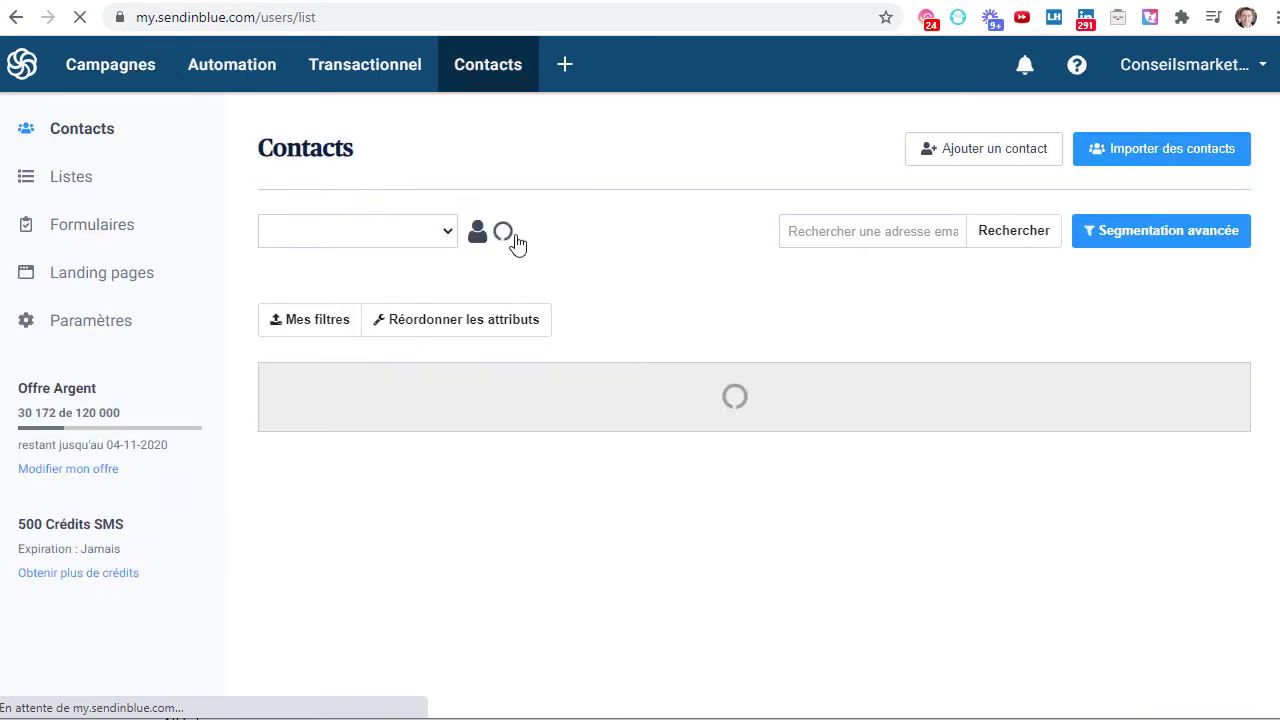
pyautogui.click(66, 181)
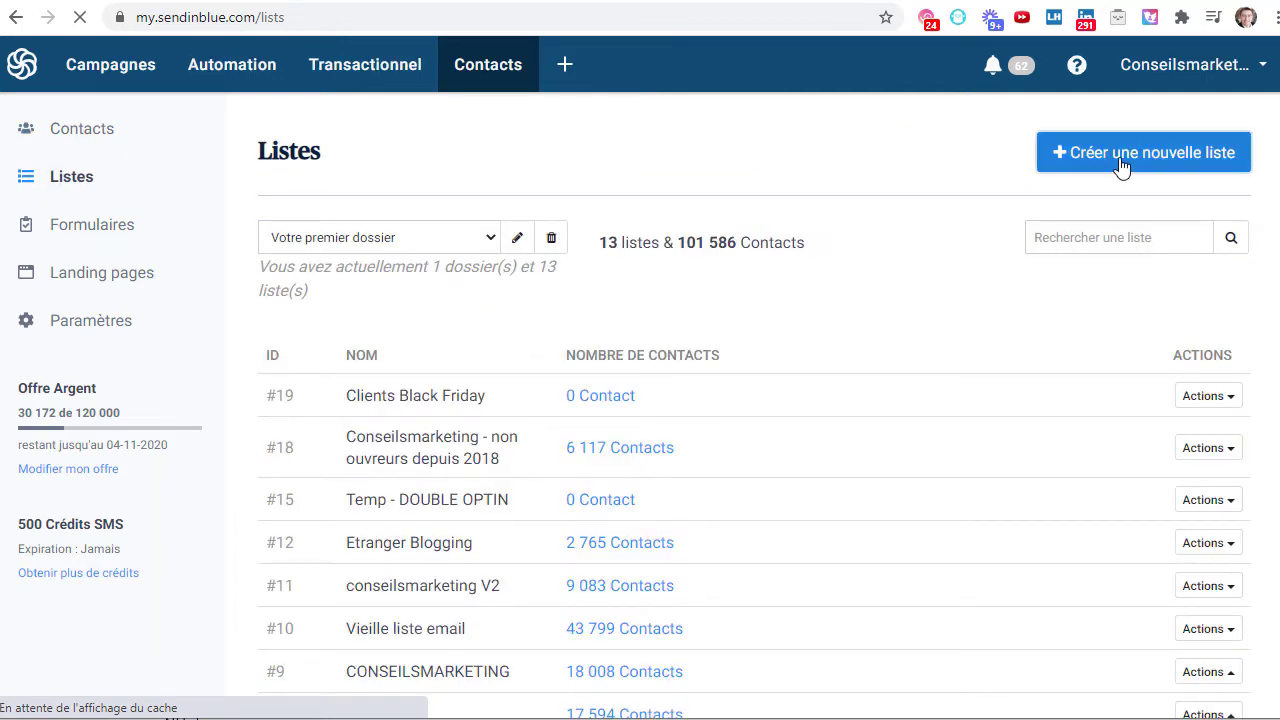
pyautogui.click(1120, 166)
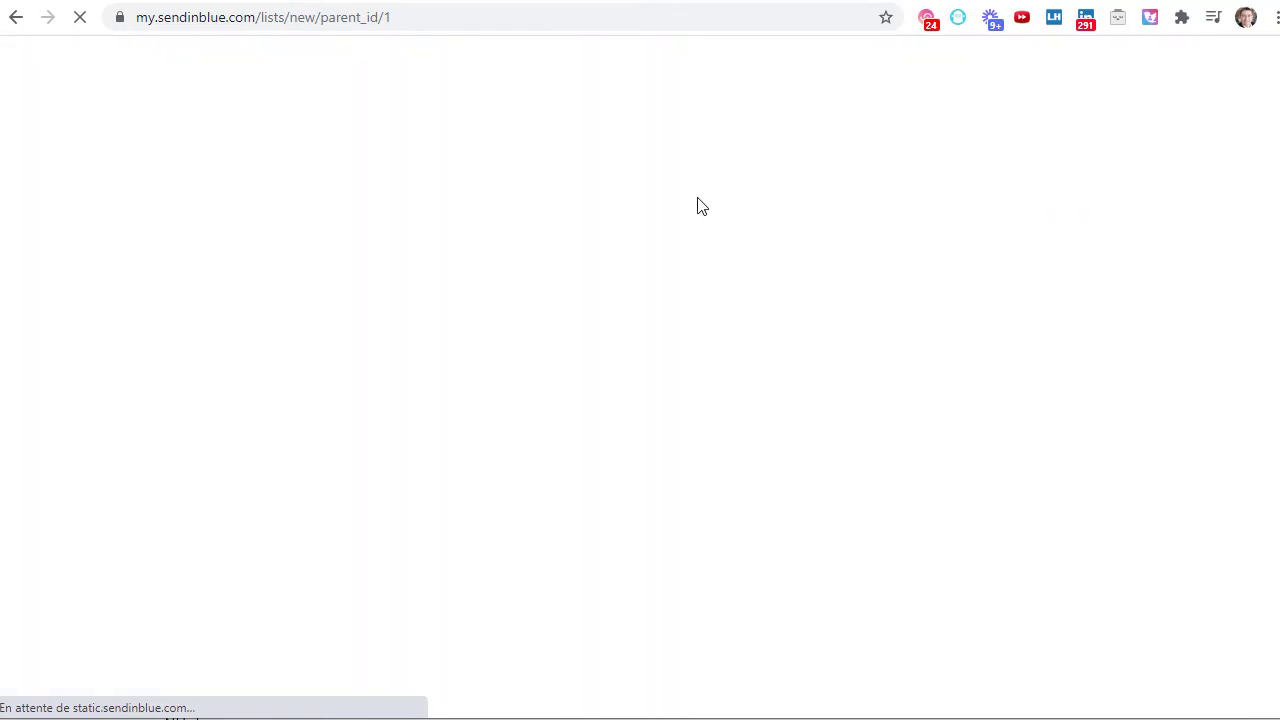
# - Name the new list 'ClientsBlackFriday' and create it as an empty list
pyautogui.click(291, 320)
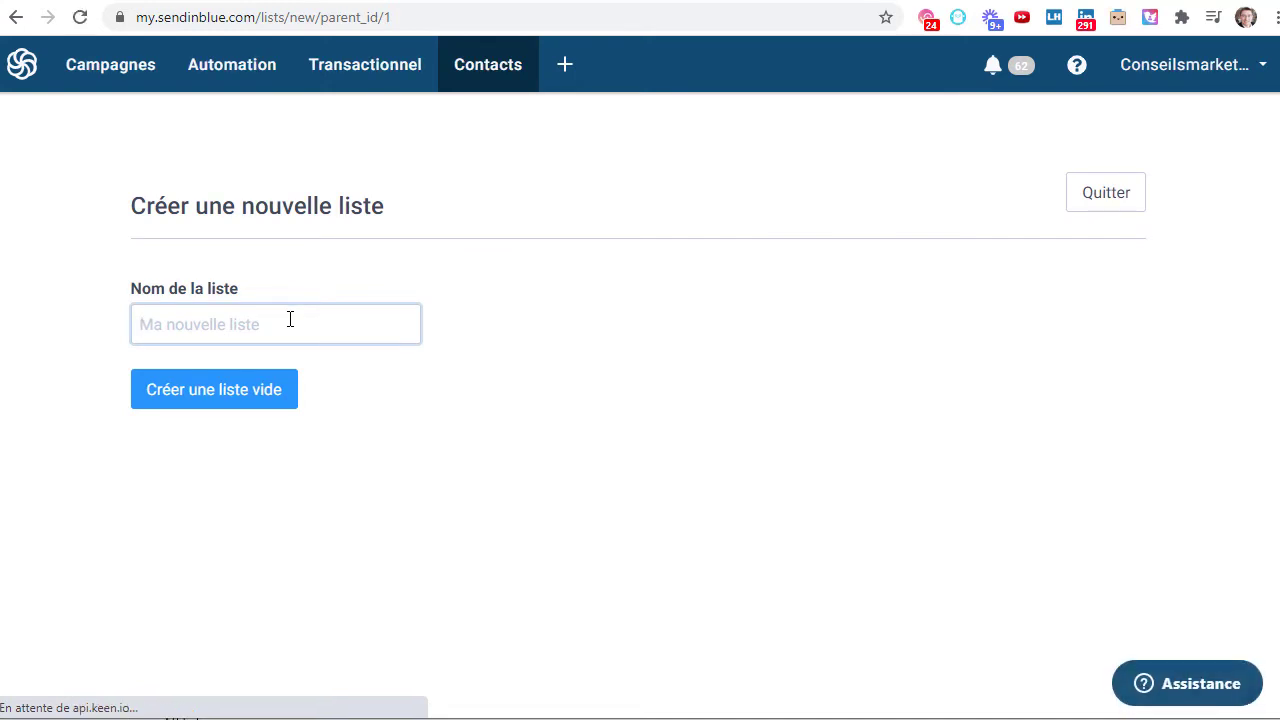
pyautogui.write('ClientsBlackFriday')
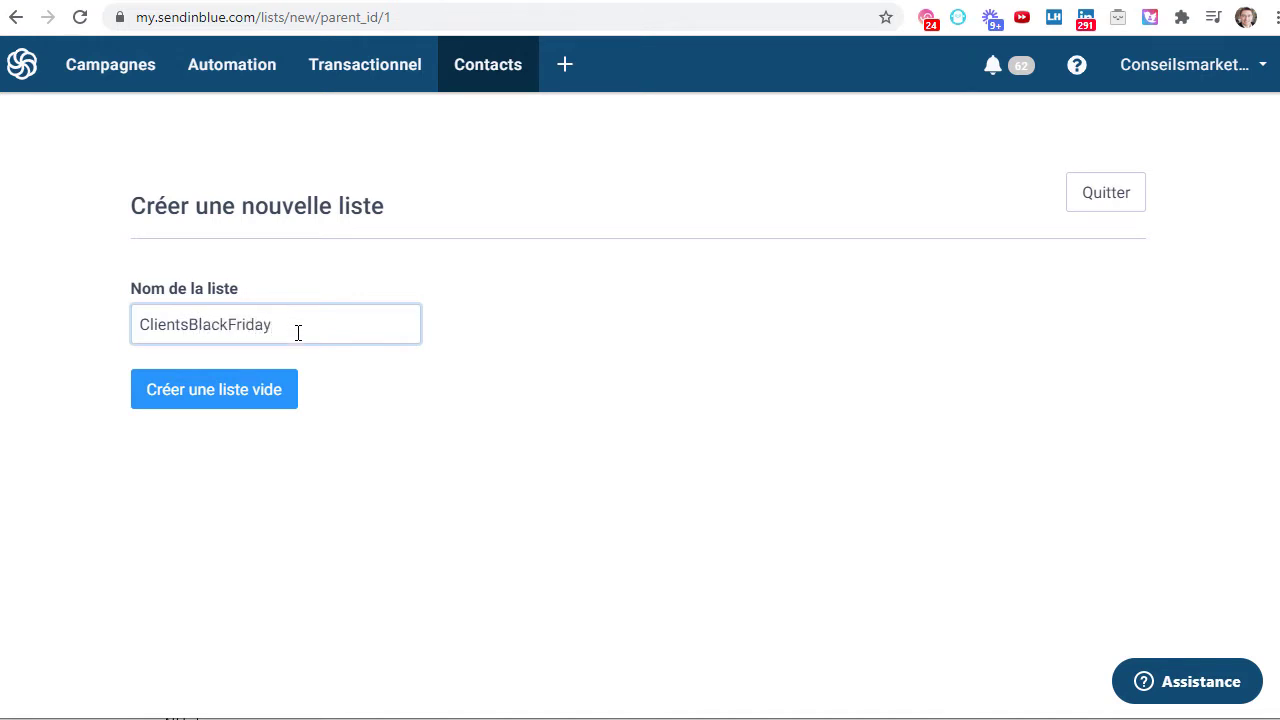
pyautogui.click(240, 402)
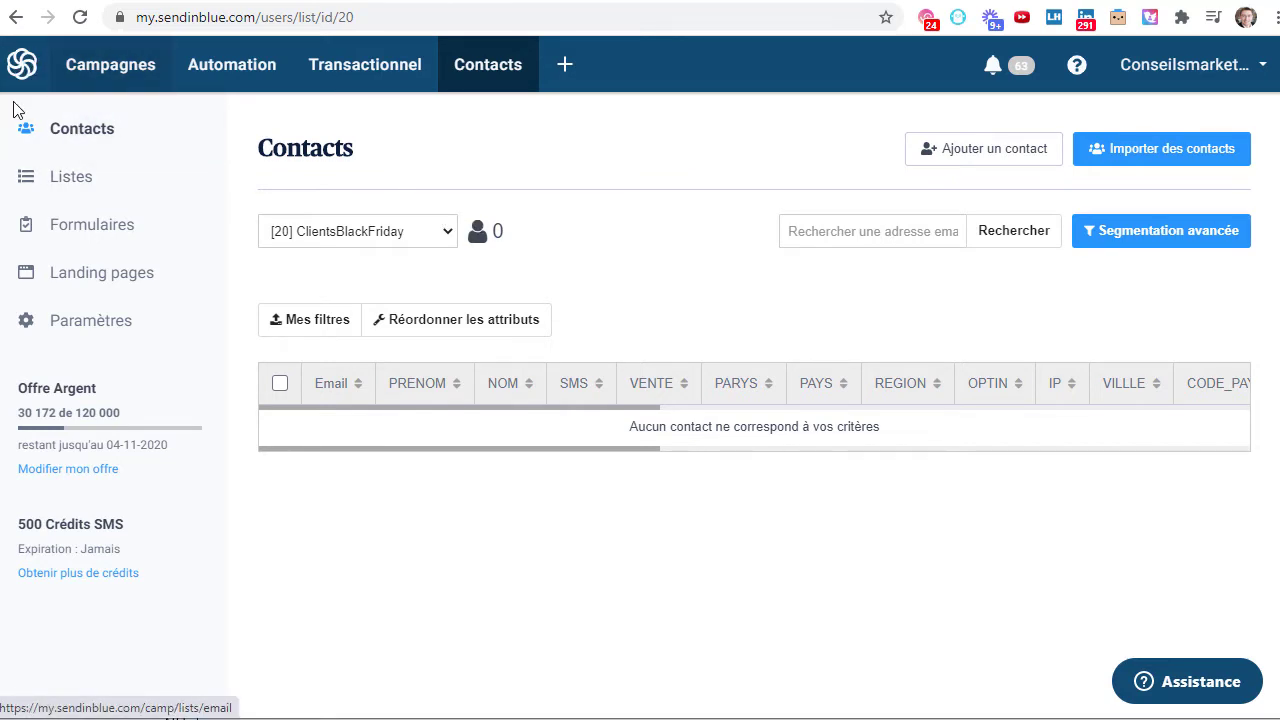
# - Return to Contacts > Listes to find ClientsBlackFriday listed as #20 with 0 contacts
pyautogui.click(24, 66)
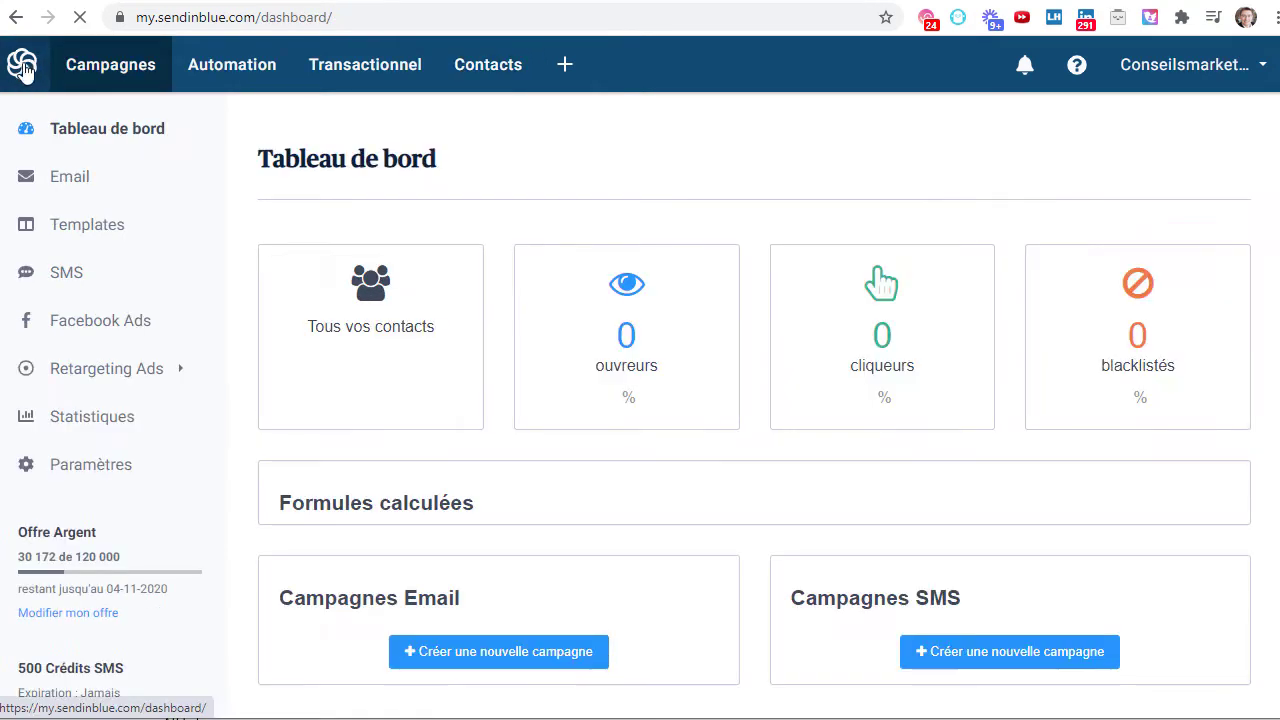
pyautogui.click(375, 310)
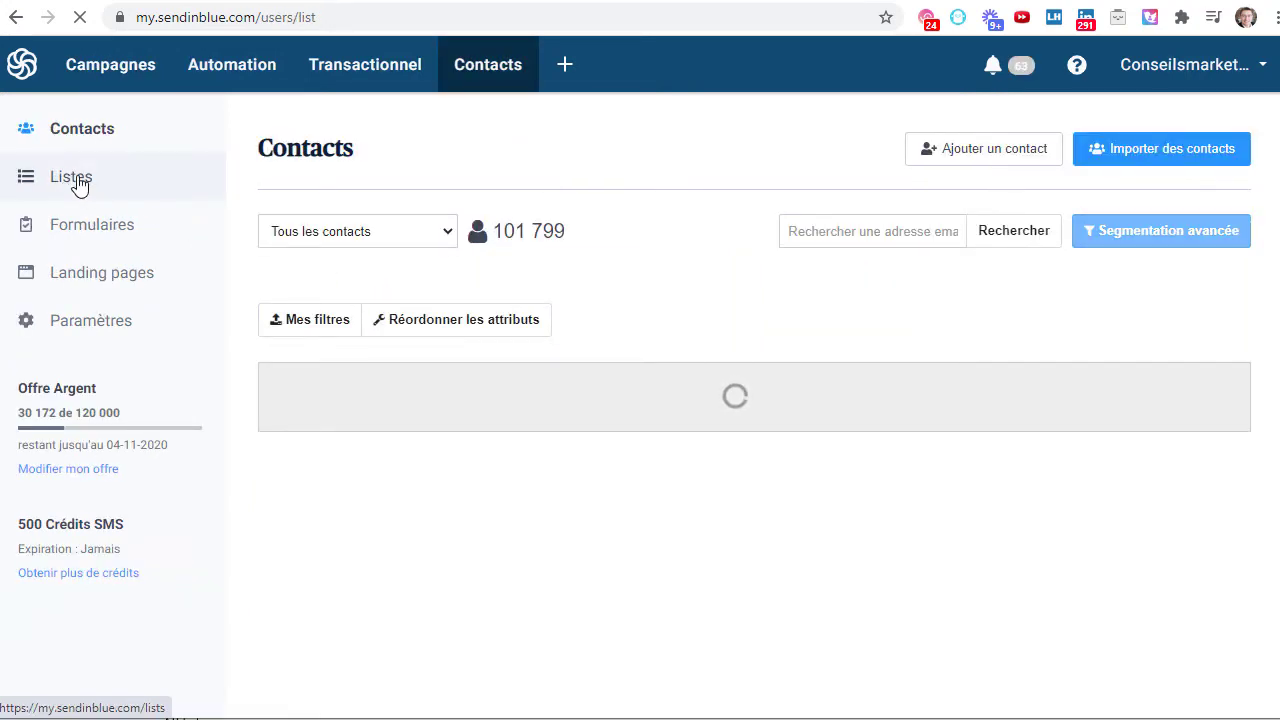
pyautogui.click(80, 185)
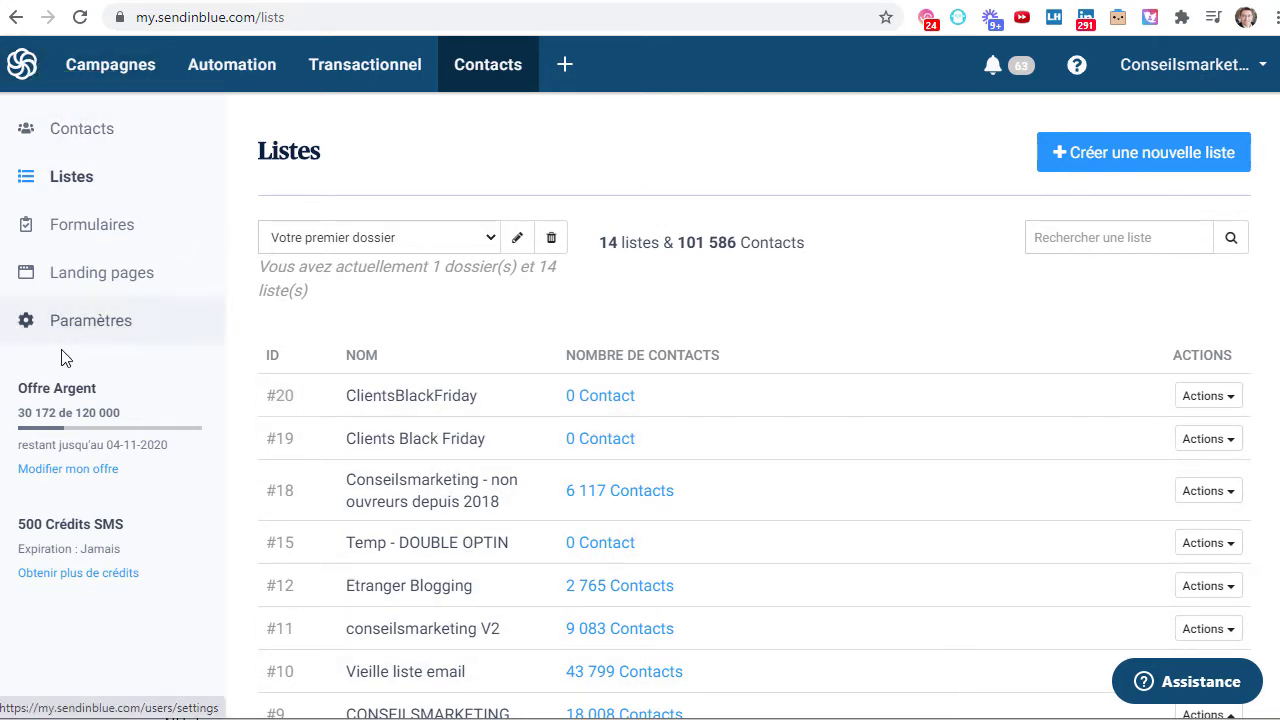
pyautogui.moveTo(17, 390); pyautogui.dragTo(192, 451)
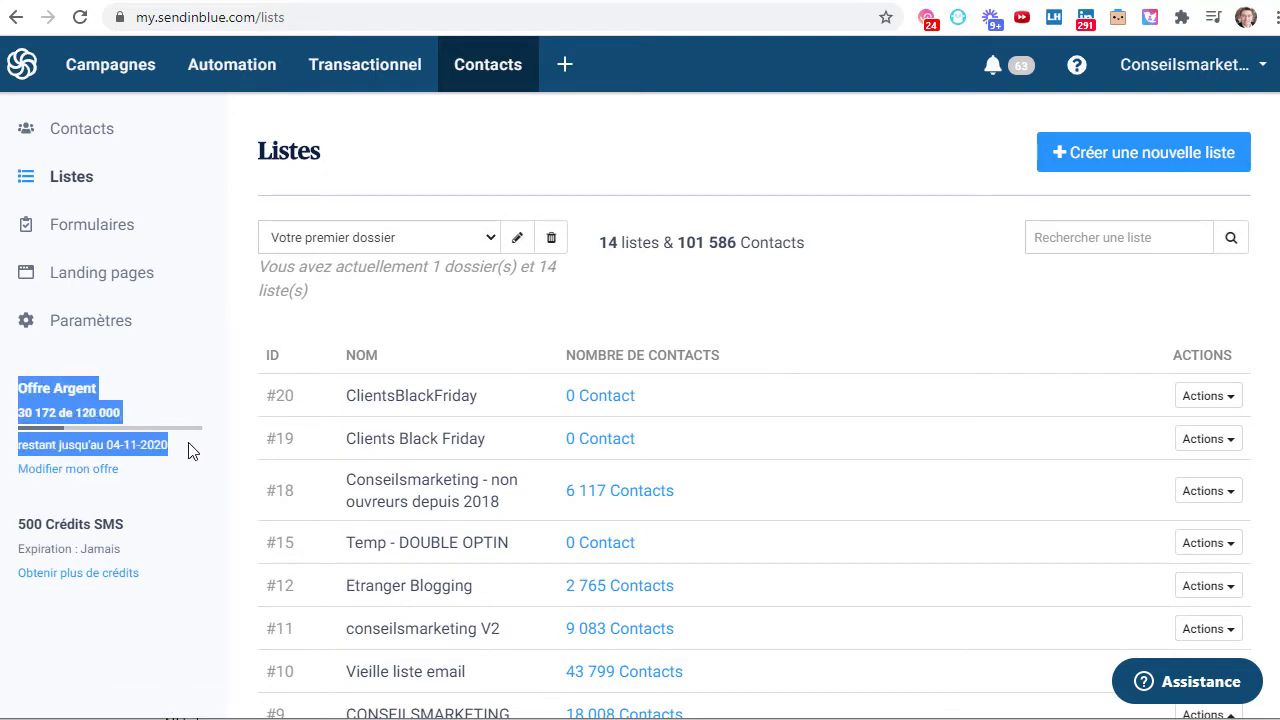
pyautogui.click(44, 390)
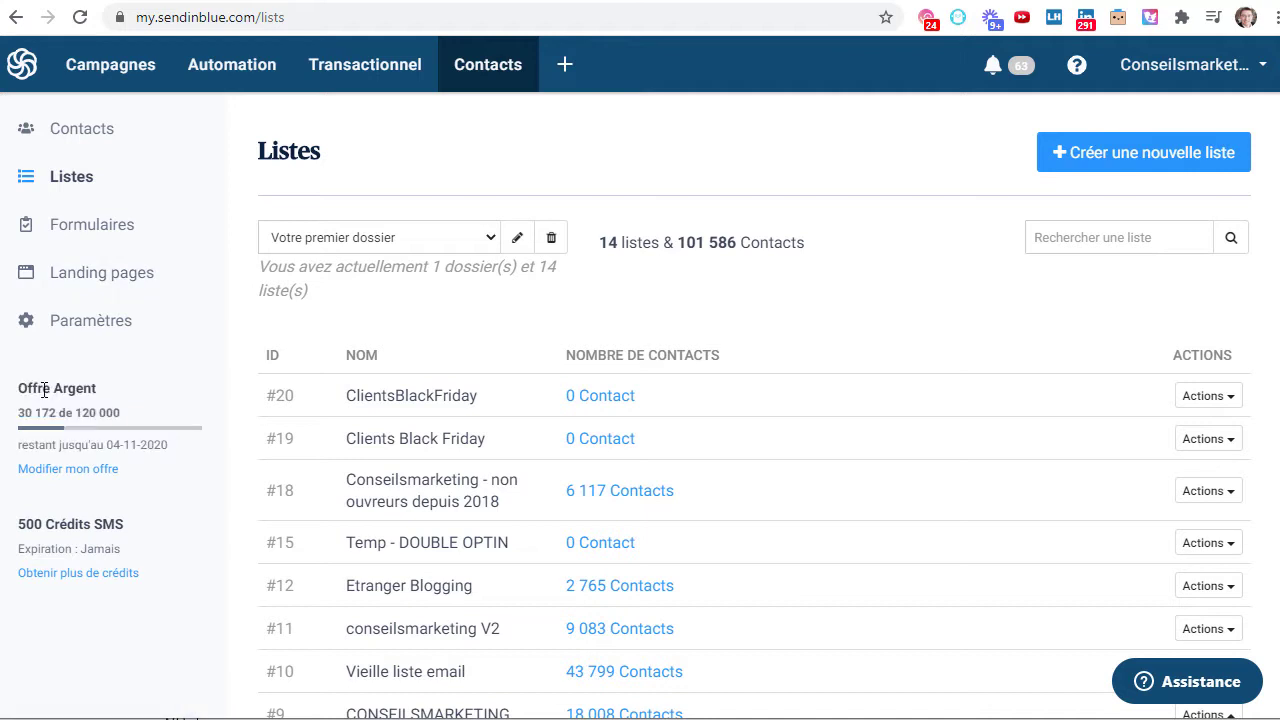
pyautogui.moveTo(27, 388); pyautogui.dragTo(171, 447)
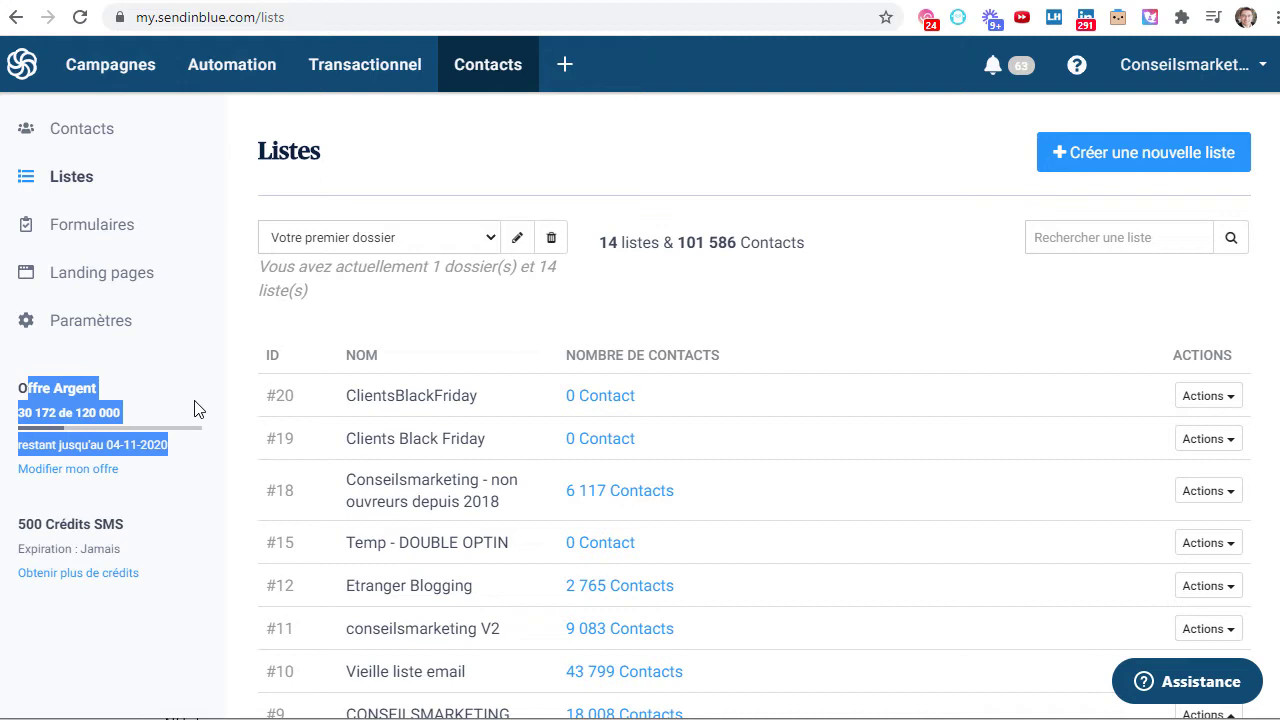
pyautogui.click(14, 397)
pyautogui.moveTo(22, 387); pyautogui.dragTo(147, 445)
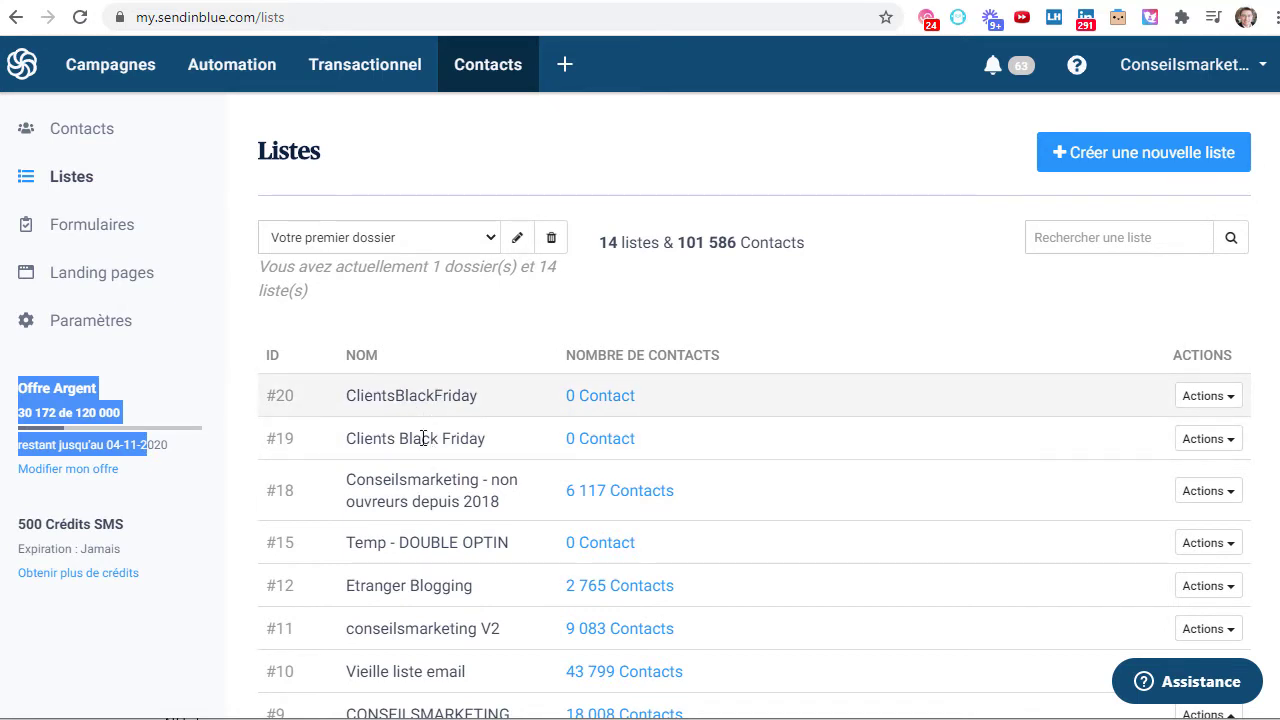
pyautogui.moveTo(367, 478); pyautogui.dragTo(462, 505)
pyautogui.moveTo(375, 587); pyautogui.dragTo(443, 587)
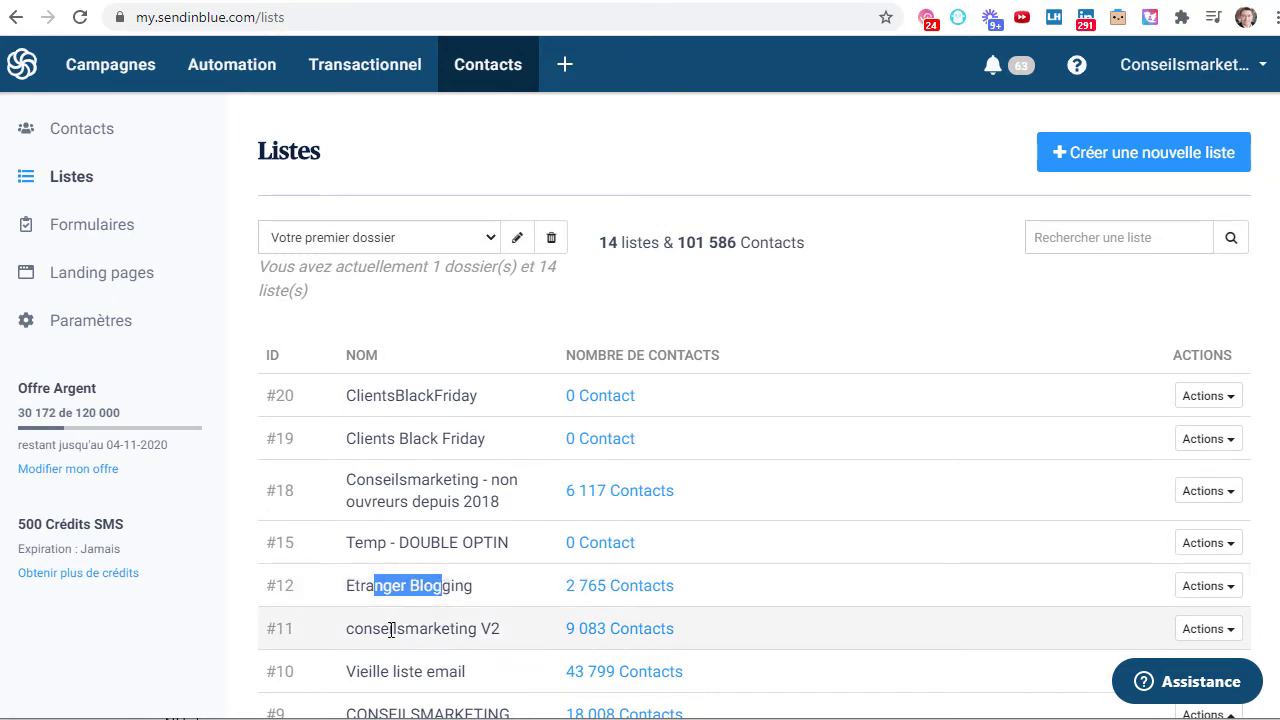
pyautogui.moveTo(389, 628); pyautogui.dragTo(480, 628)
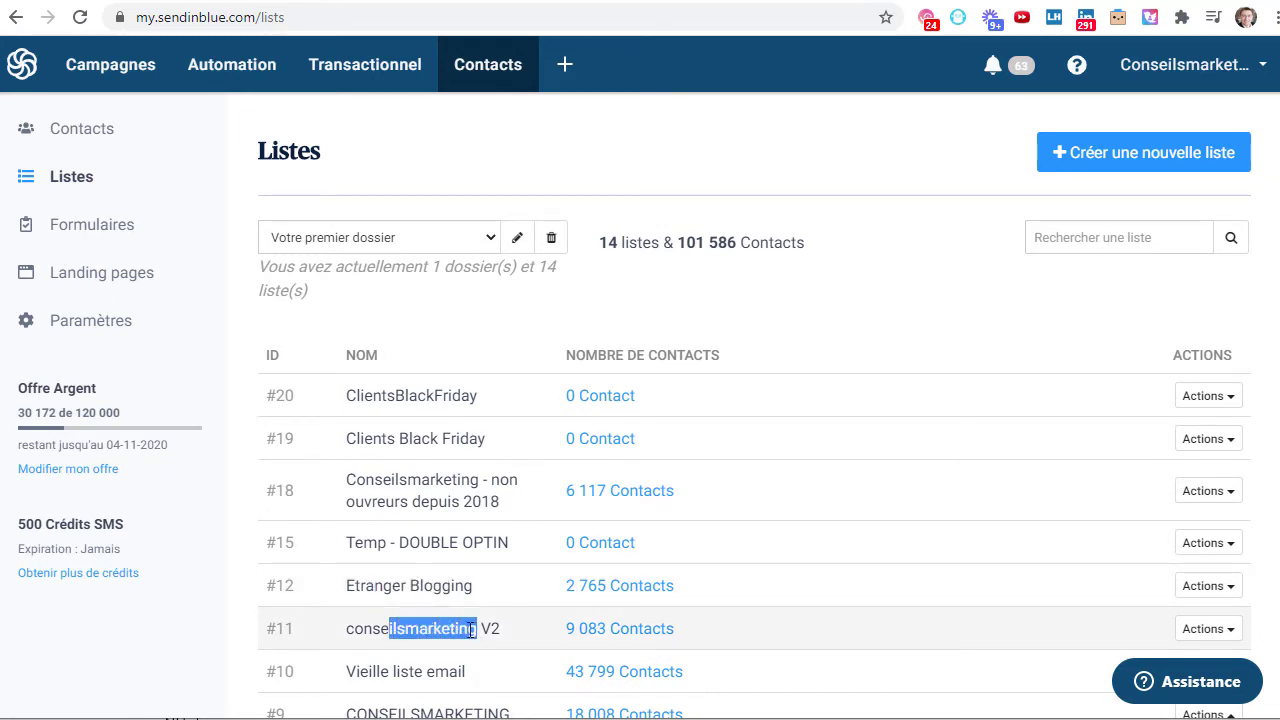
pyautogui.moveTo(361, 671); pyautogui.dragTo(437, 671)
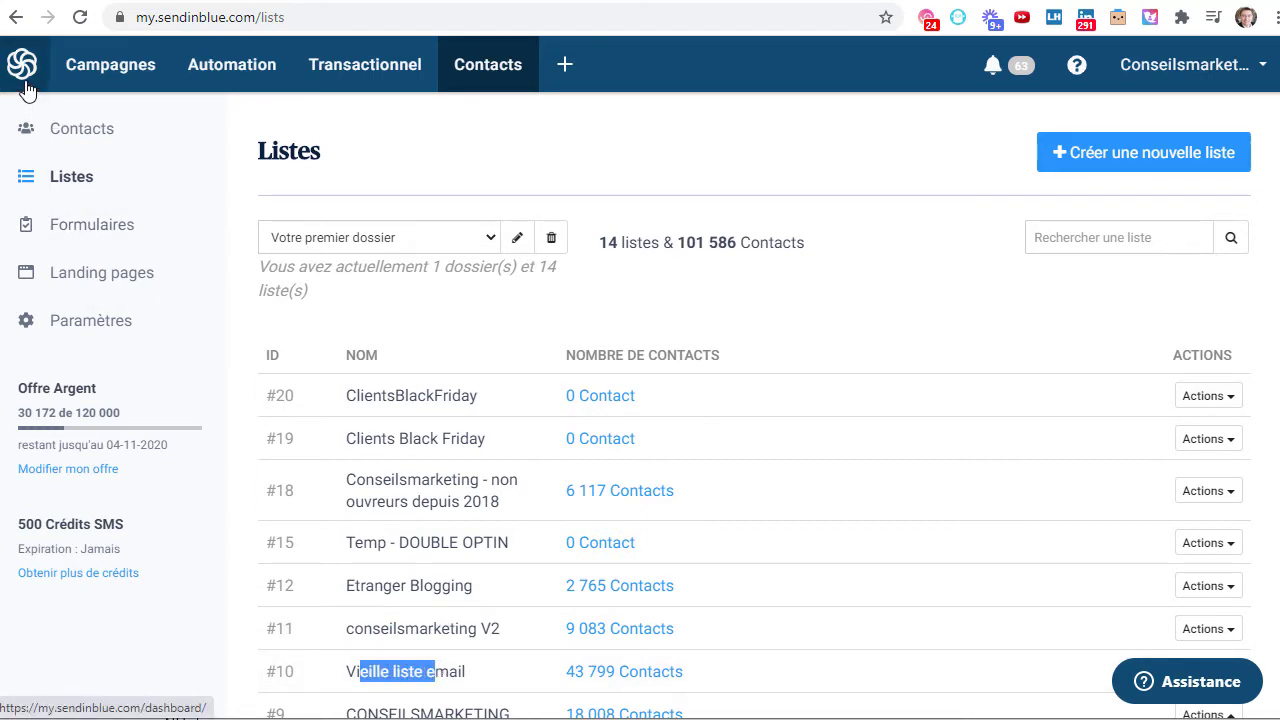
pyautogui.moveTo(365, 397); pyautogui.dragTo(456, 398)
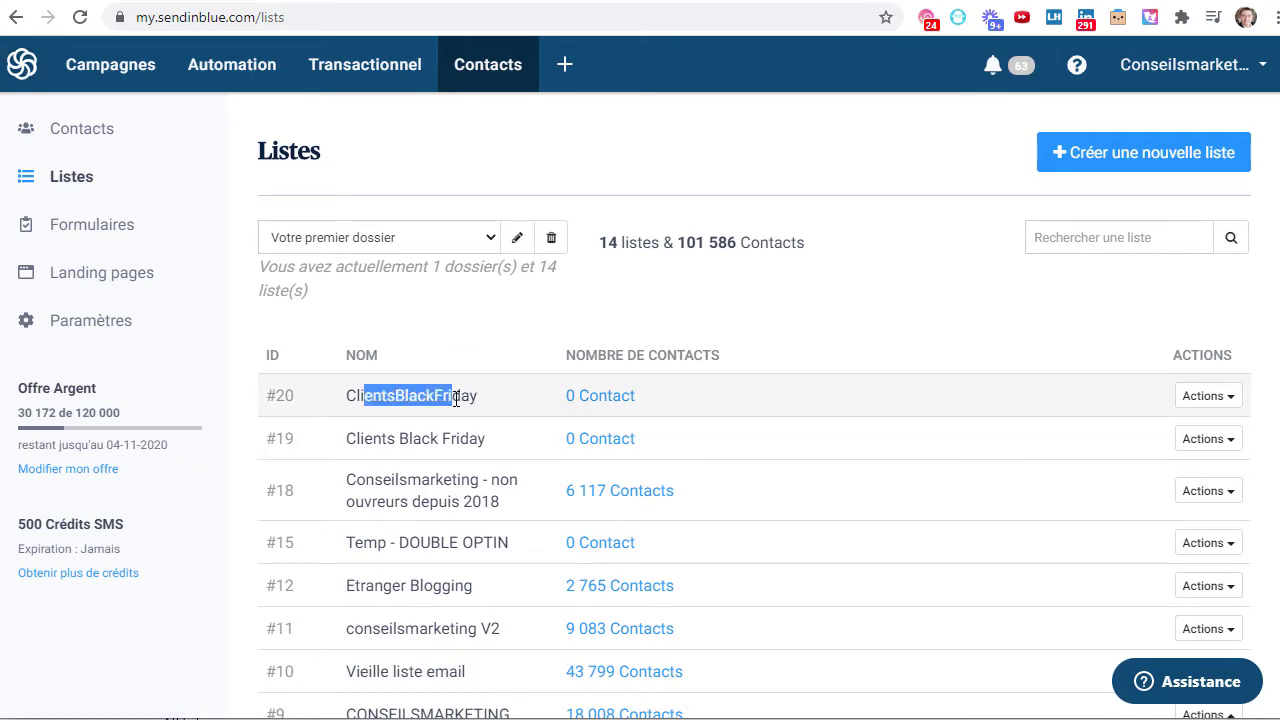
# - From the dashboard, go to Automation and start creating a new scenario
pyautogui.click(32, 64)
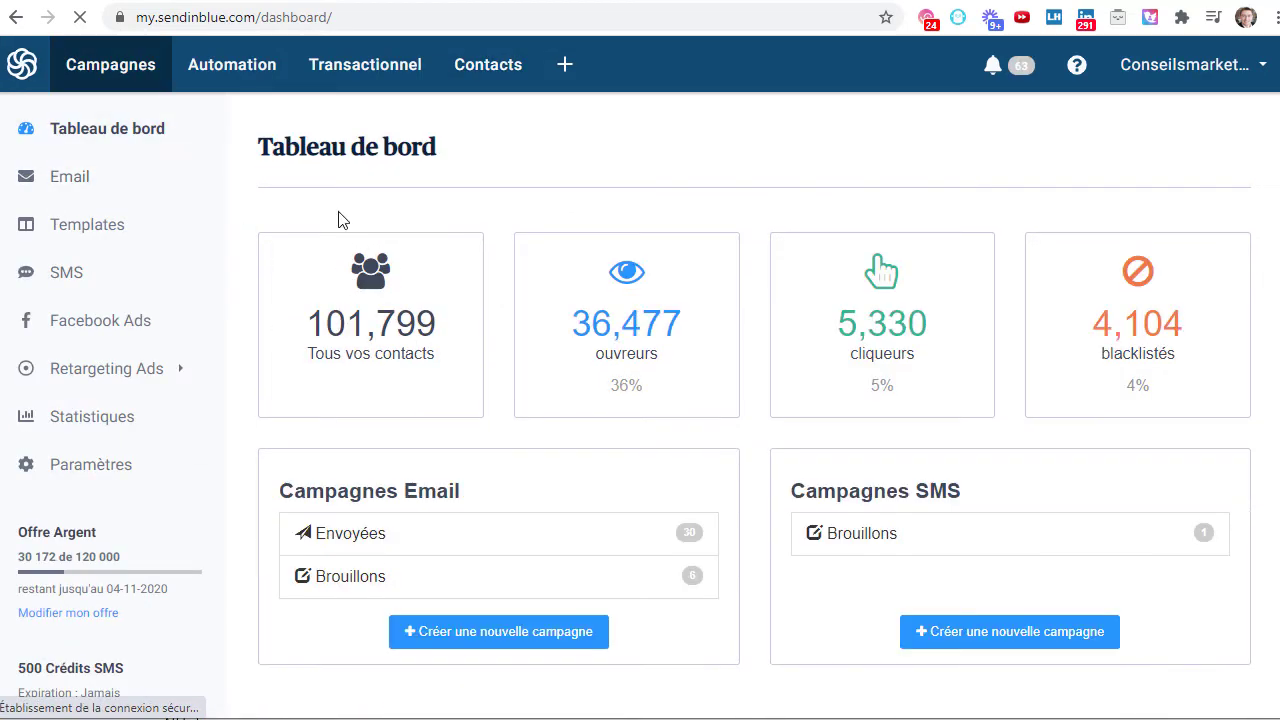
pyautogui.click(232, 80)
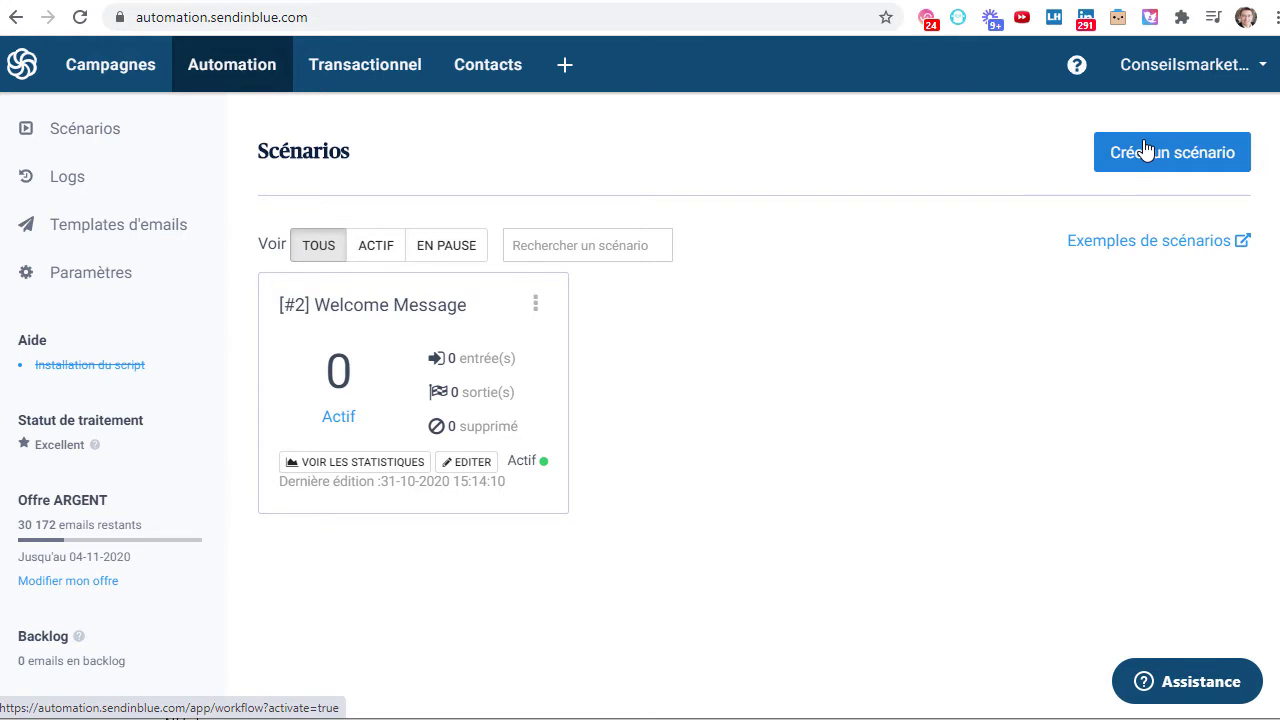
pyautogui.click(1145, 152)
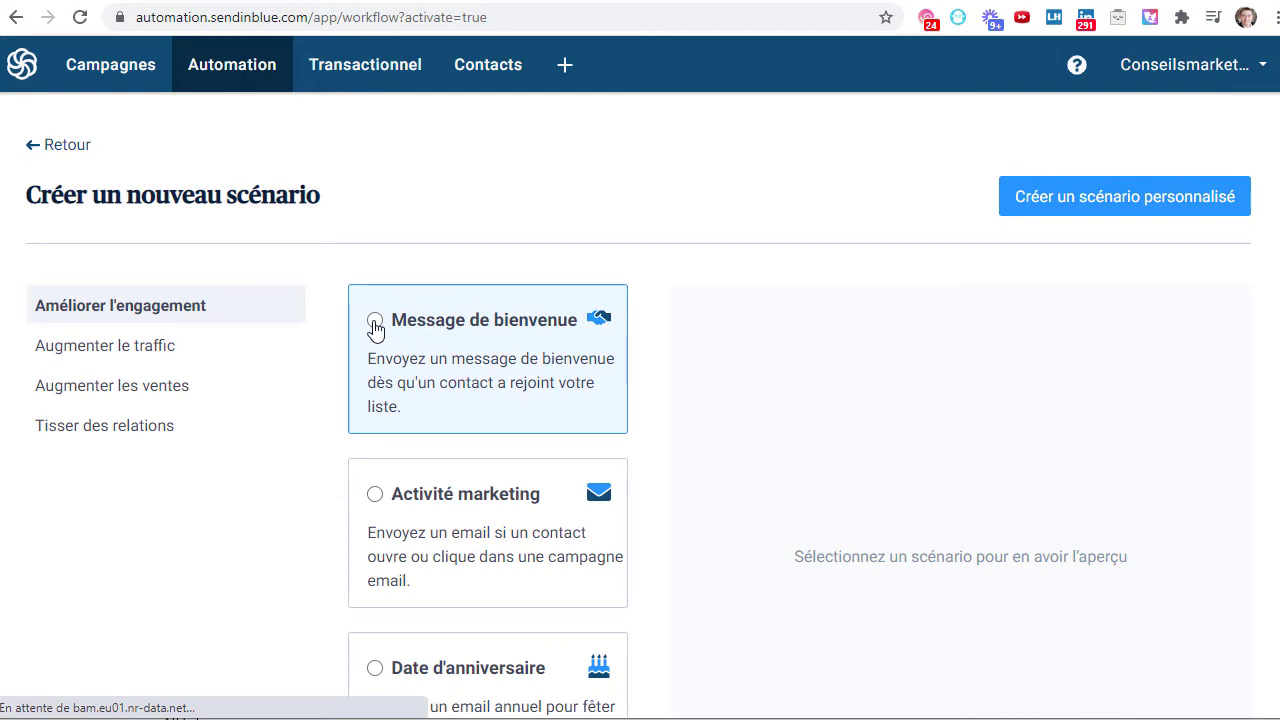
# - Browse the scenario categories and select the Message de bienvenue template
pyautogui.click(144, 349)
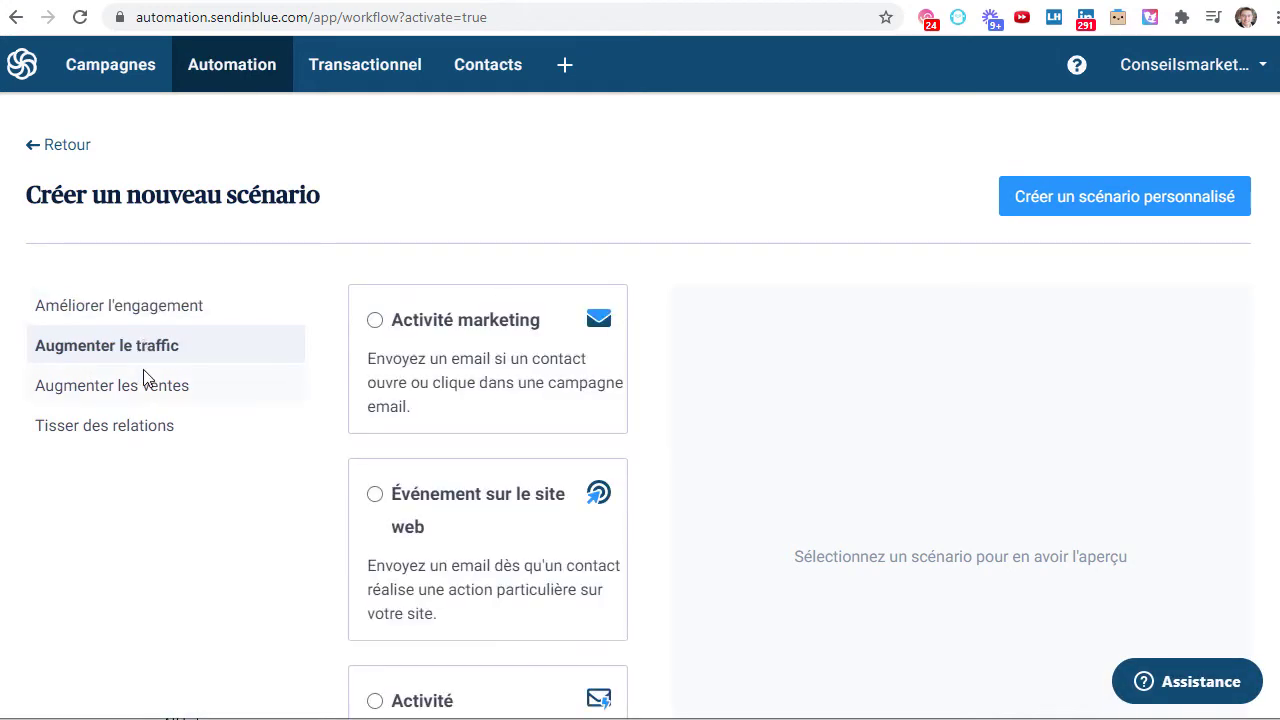
pyautogui.click(144, 379)
pyautogui.click(110, 440)
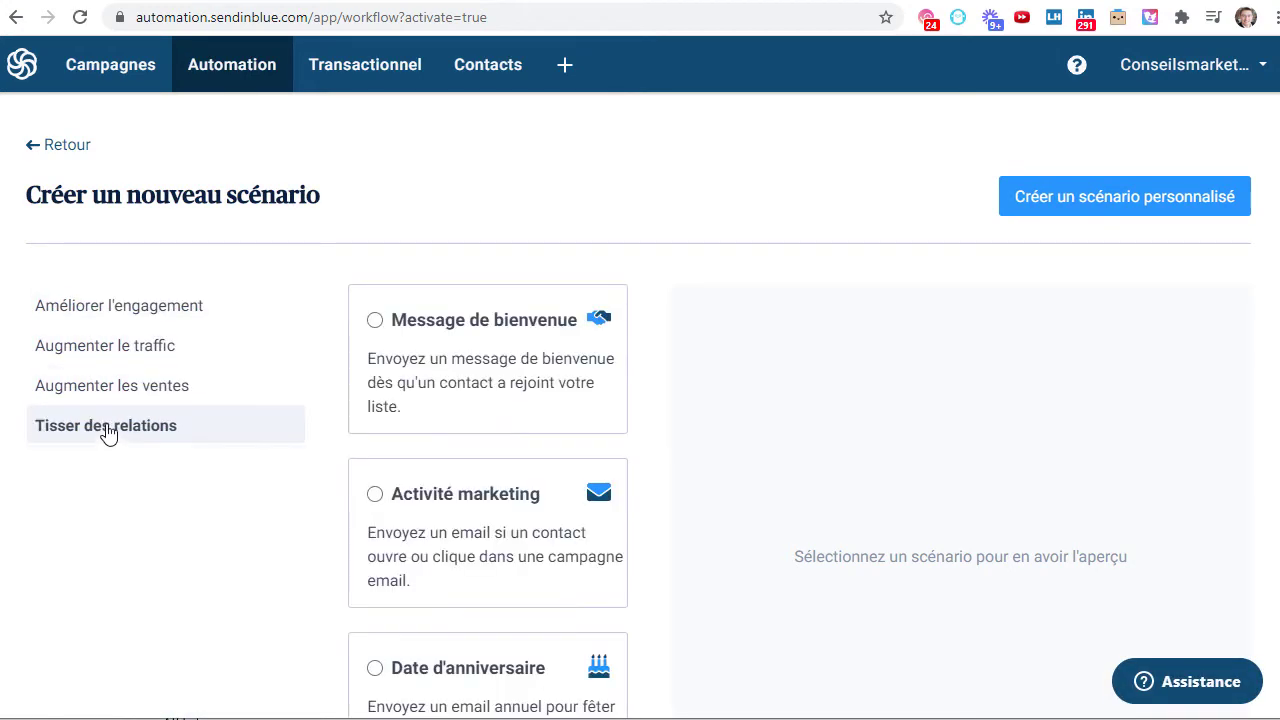
pyautogui.click(140, 313)
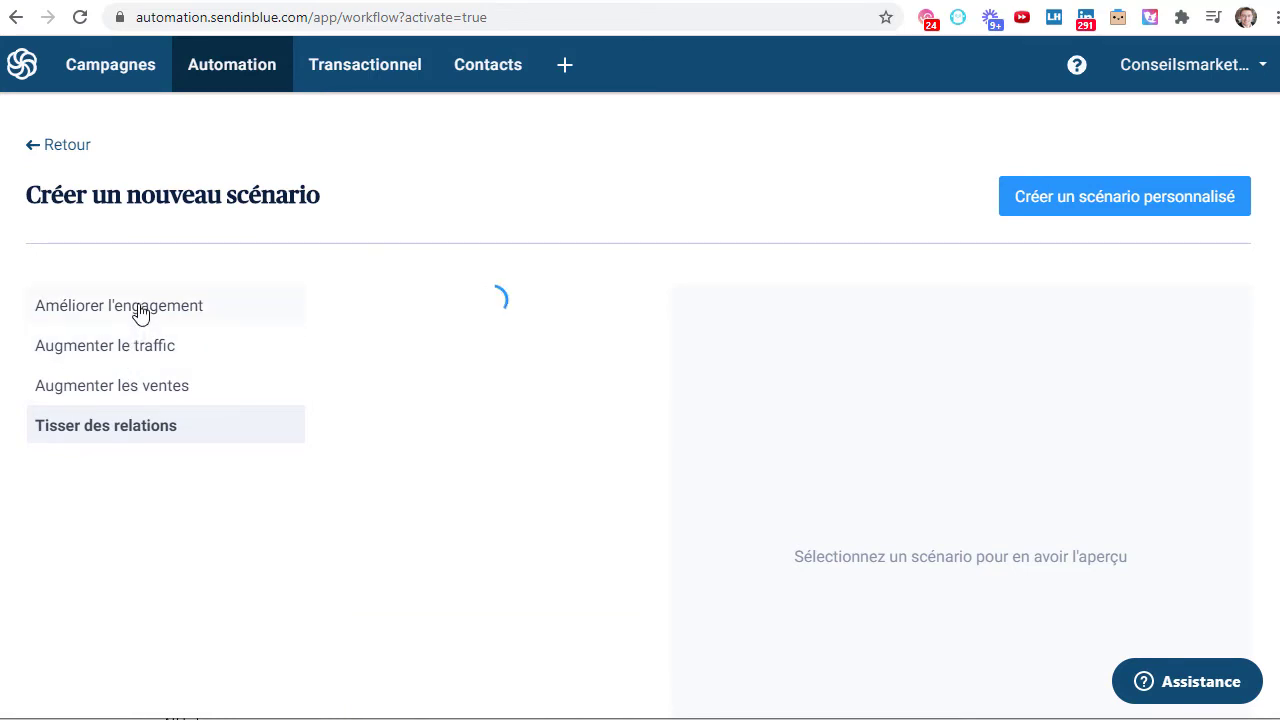
pyautogui.click(142, 428)
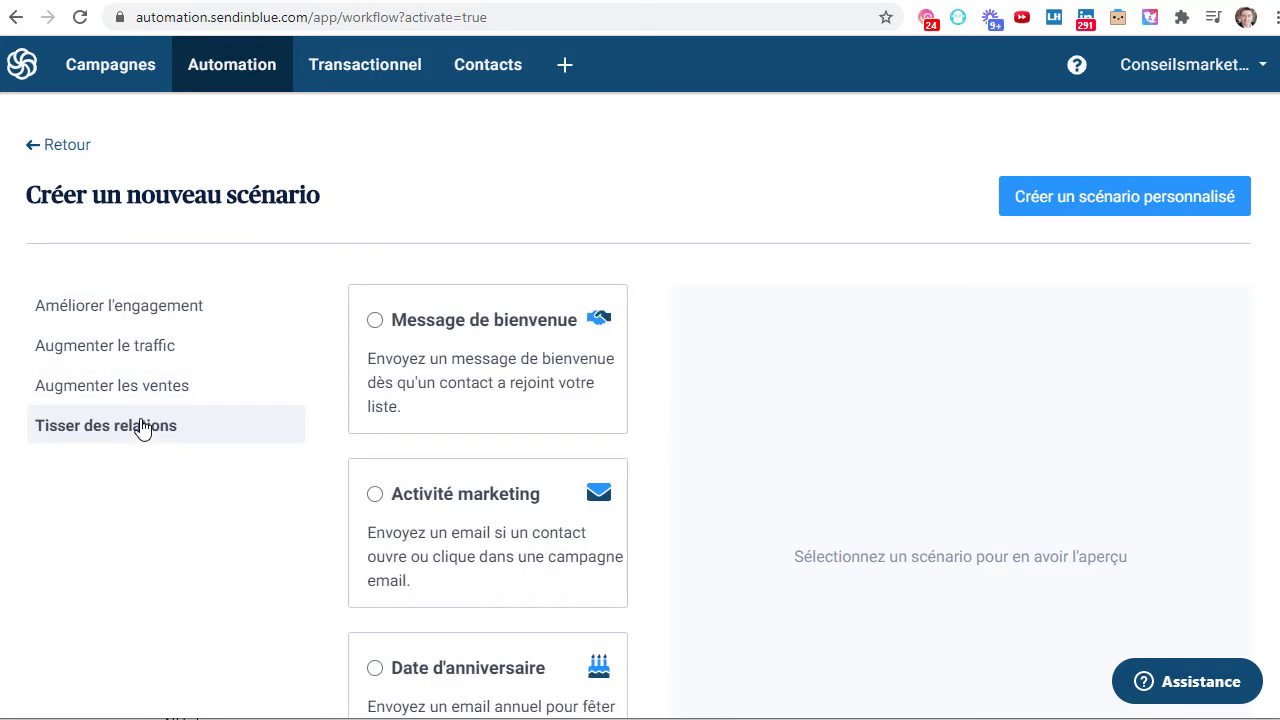
pyautogui.click(125, 310)
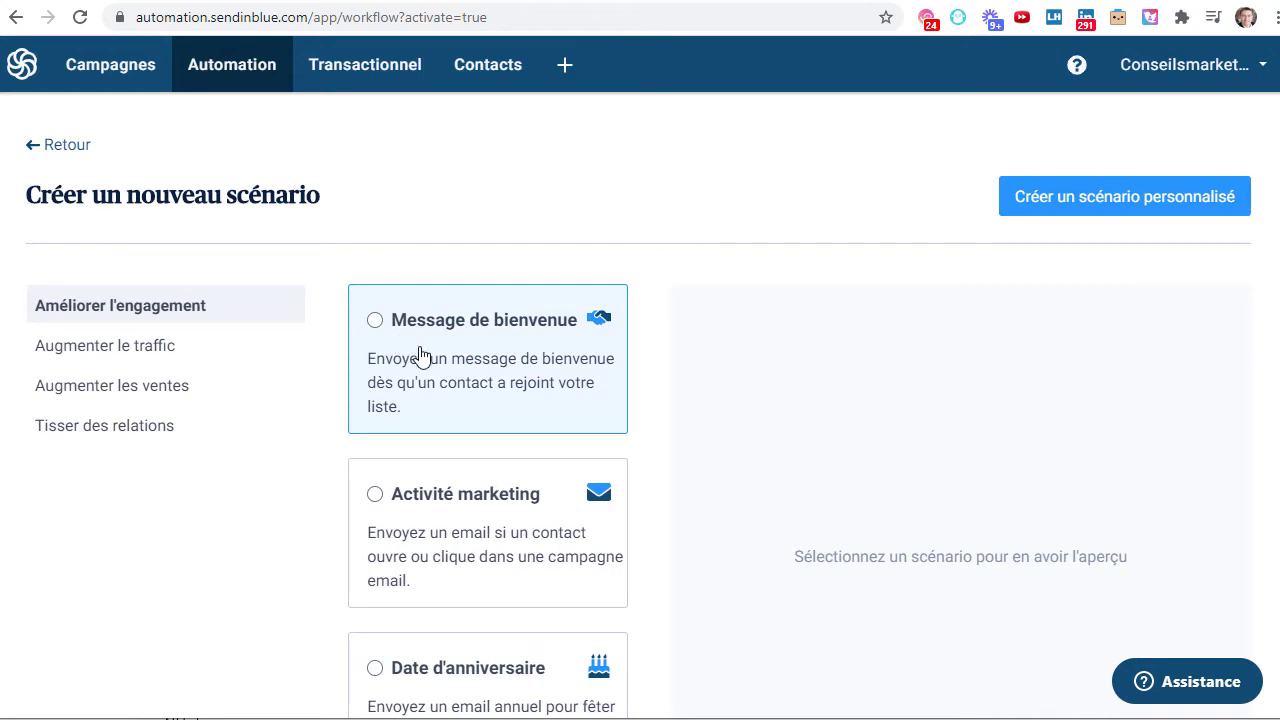
pyautogui.click(420, 357)
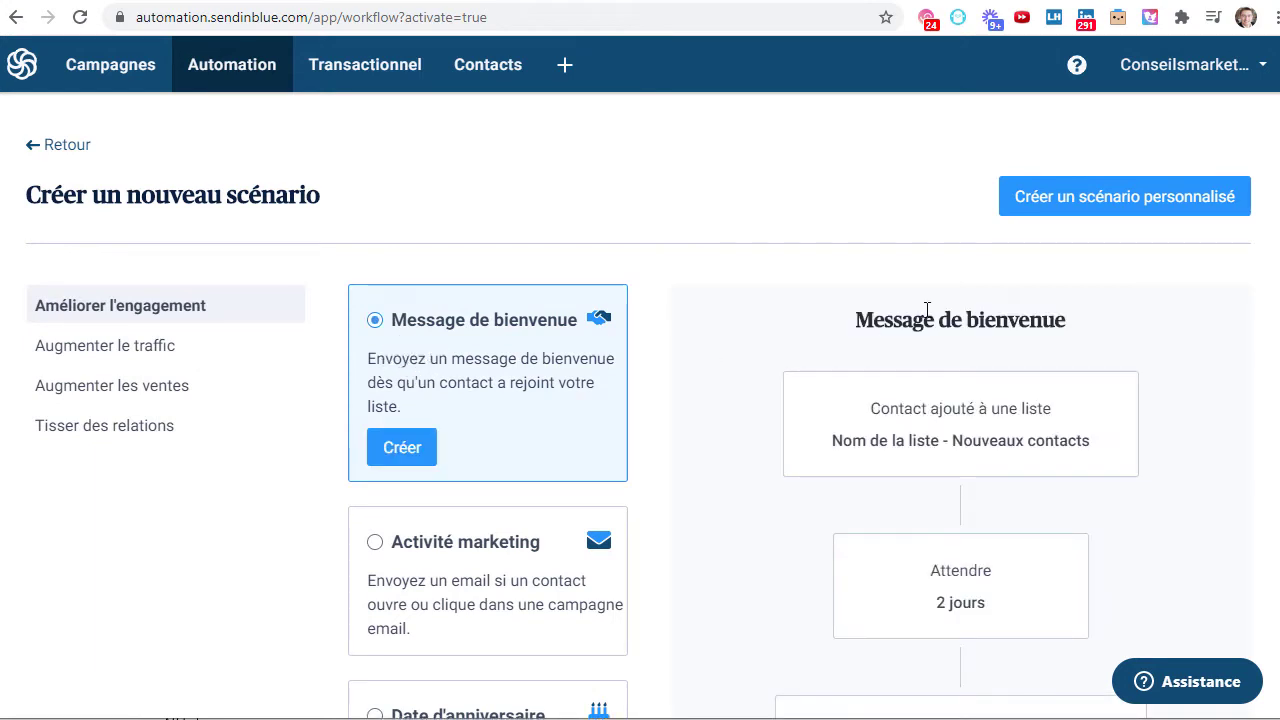
# - Review the template's list trigger, 2 jours wait and welcome email steps, then create the scenario
pyautogui.scroll(-2, 1043, 342)
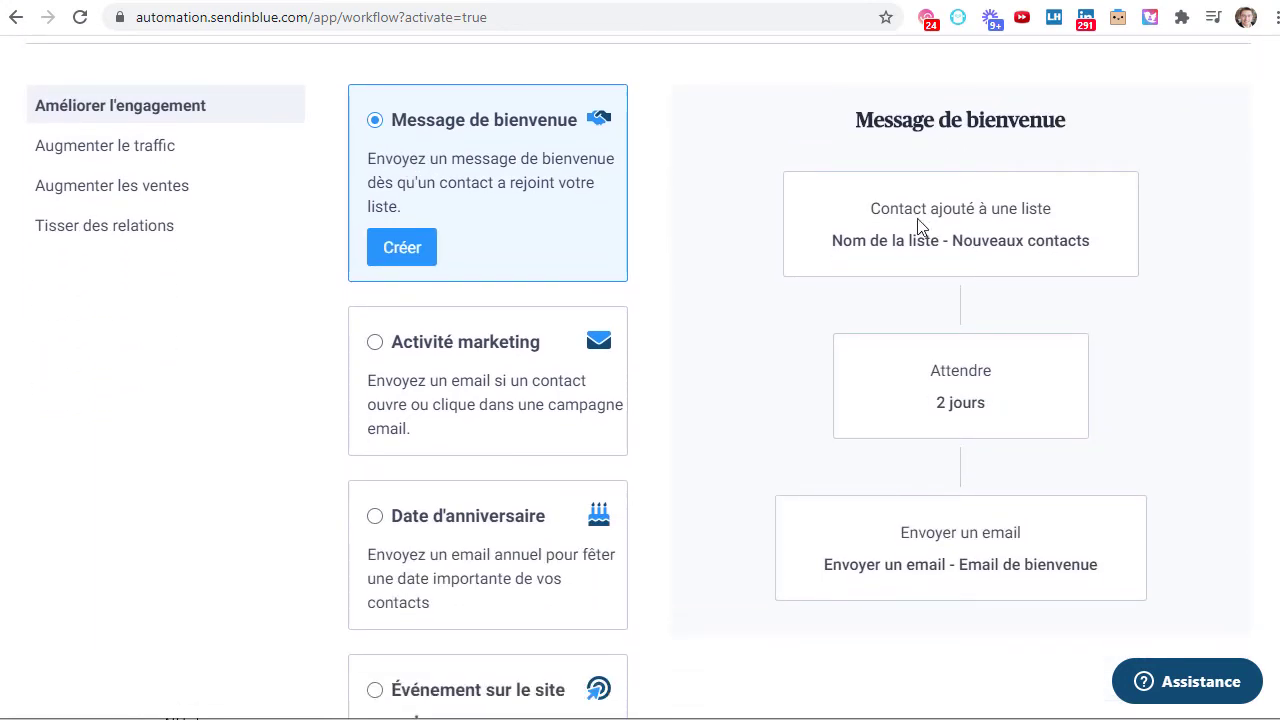
pyautogui.moveTo(891, 205); pyautogui.dragTo(1076, 237)
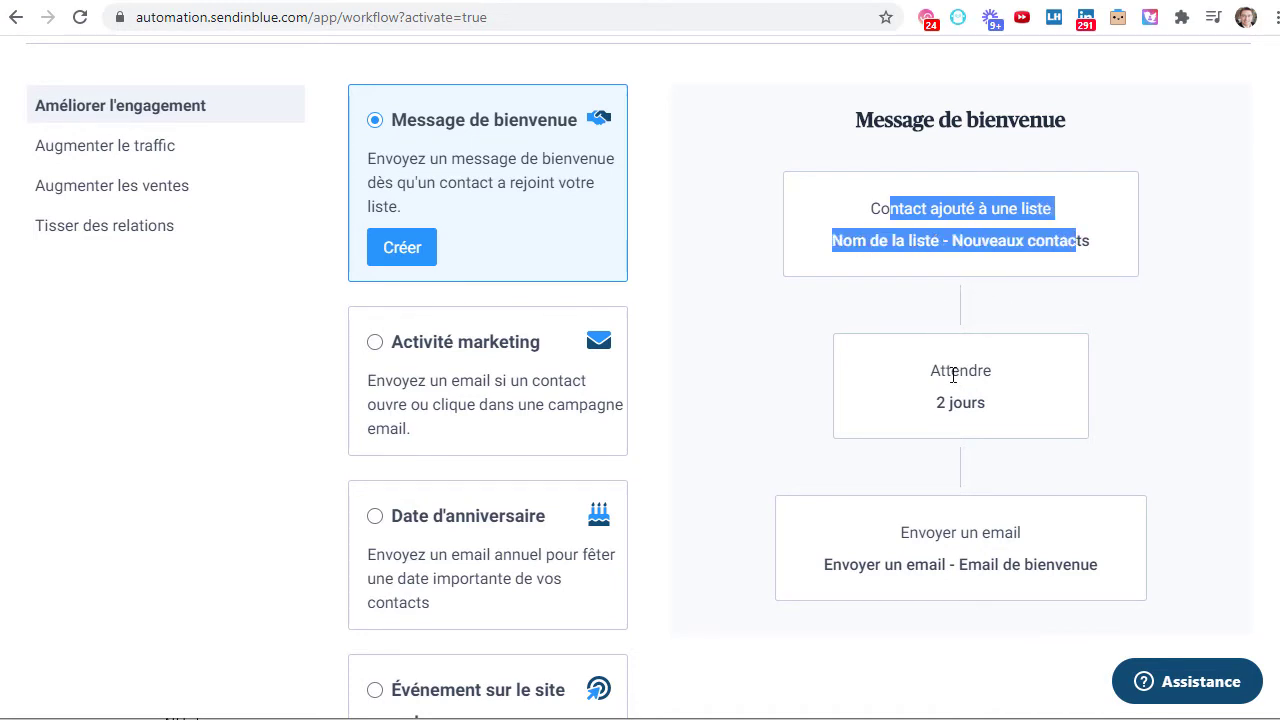
pyautogui.moveTo(934, 368); pyautogui.dragTo(986, 418)
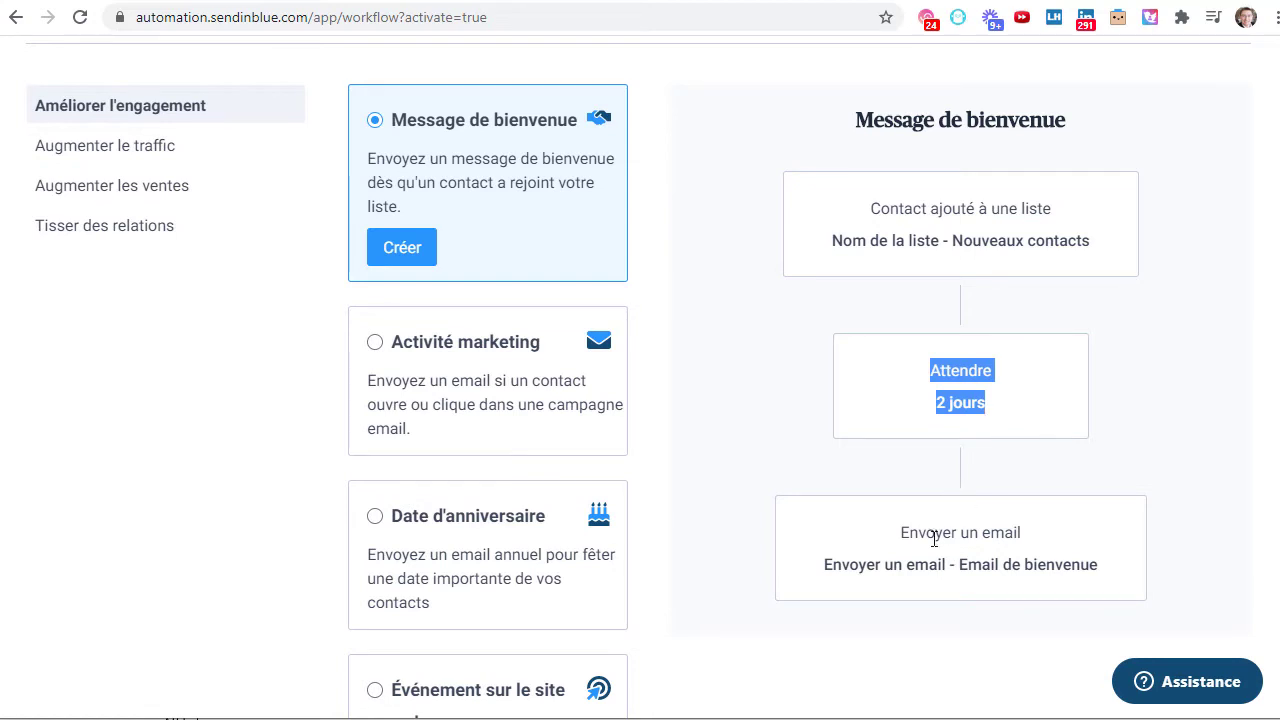
pyautogui.moveTo(910, 532); pyautogui.dragTo(1078, 561)
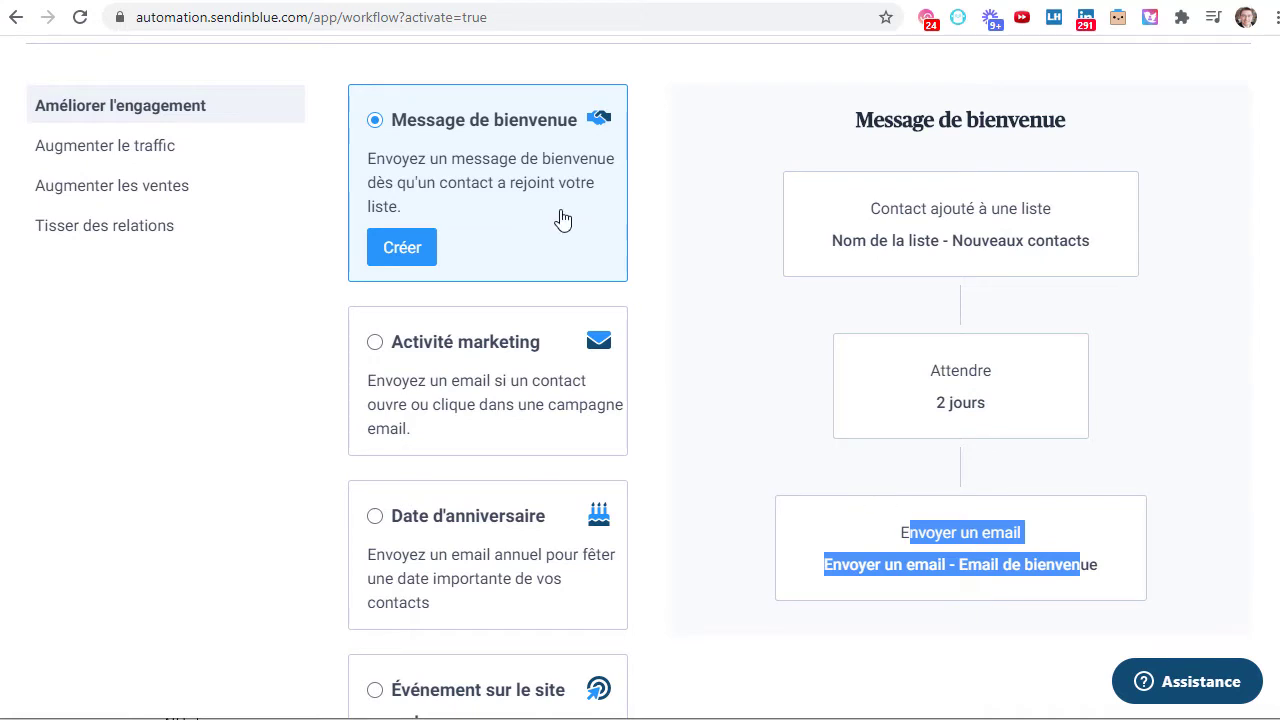
pyautogui.scroll(2, 536, 254)
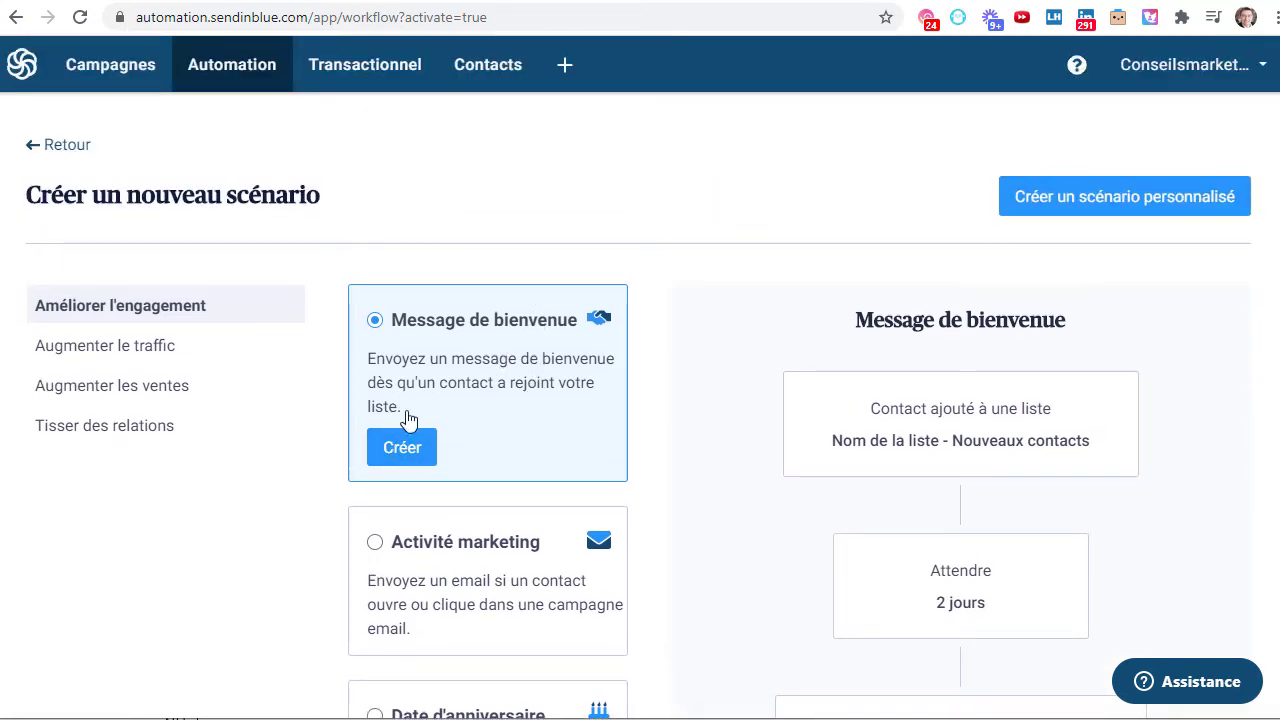
pyautogui.click(402, 448)
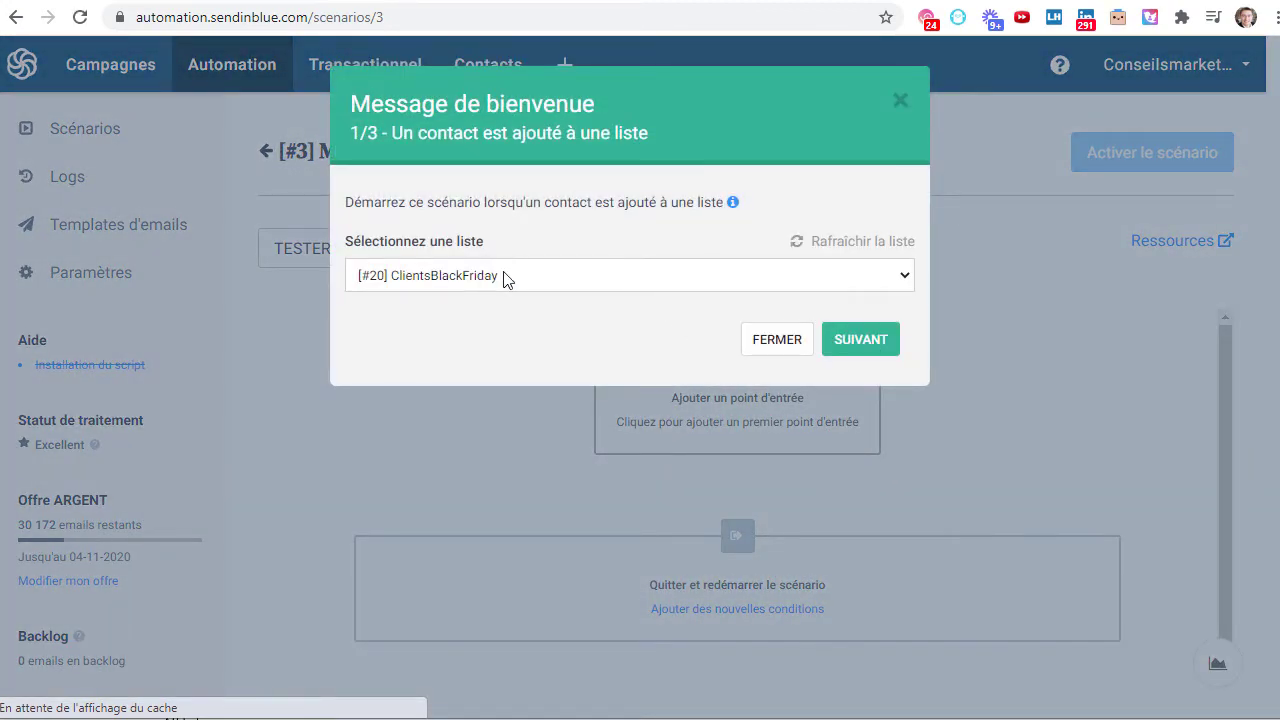
# - Set [#20] ClientsBlackFriday as the scenario's entry list and continue to the delay step
pyautogui.click(466, 282)
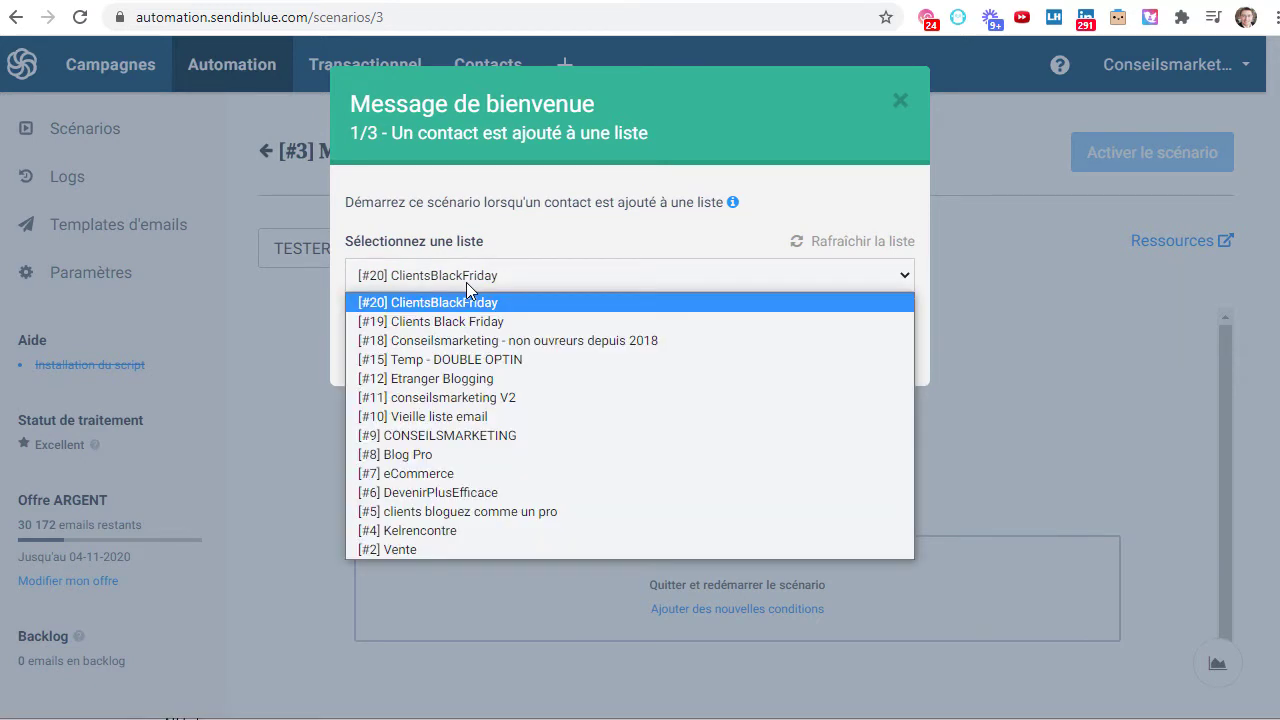
pyautogui.click(465, 305)
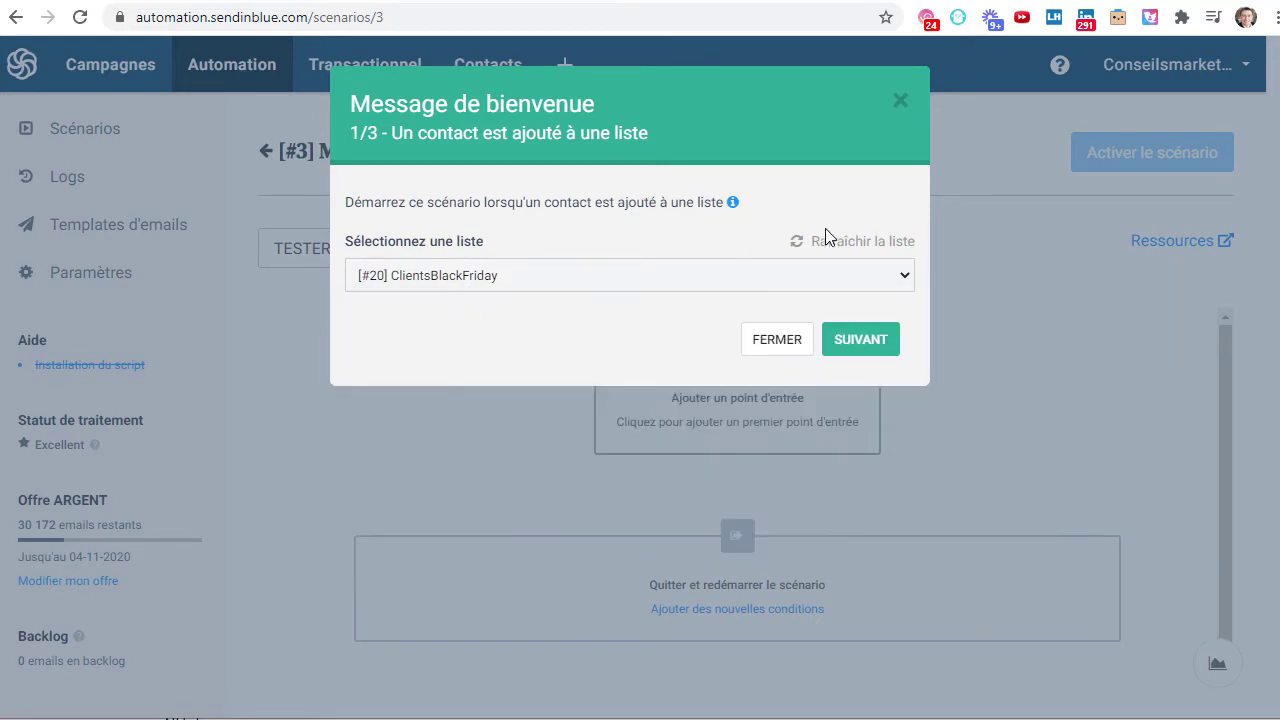
pyautogui.click(908, 275)
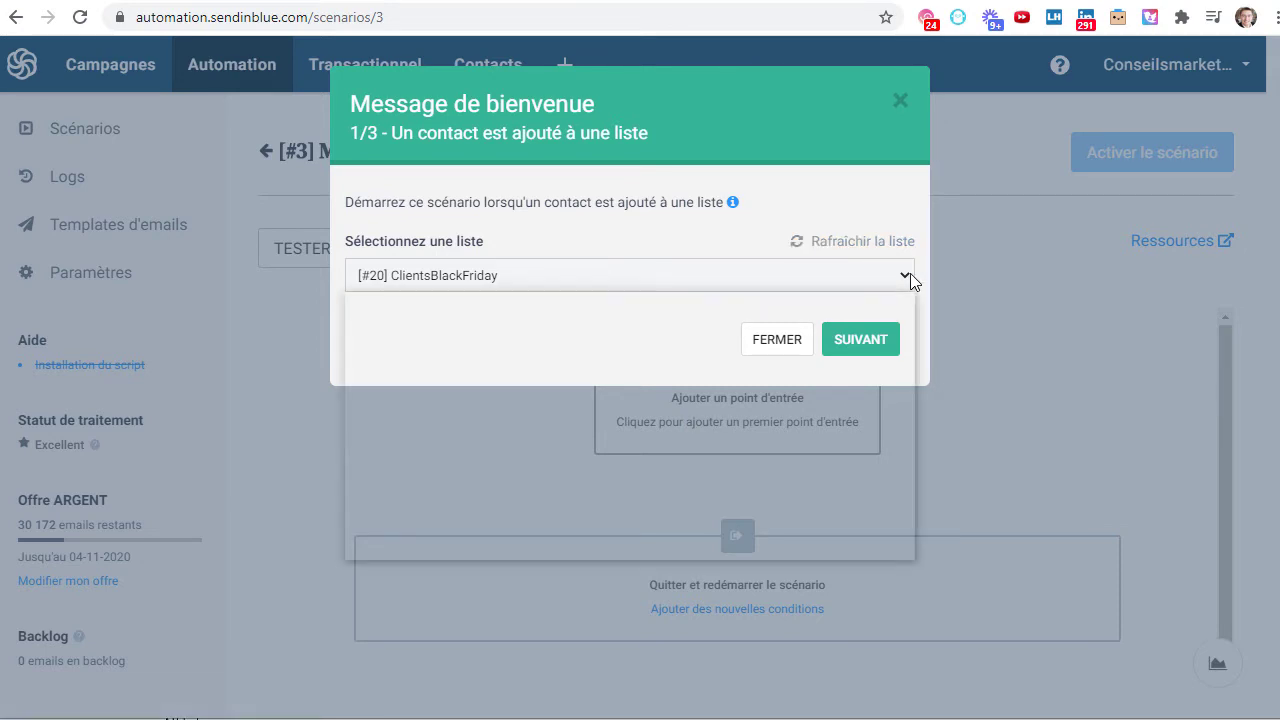
pyautogui.click(680, 207)
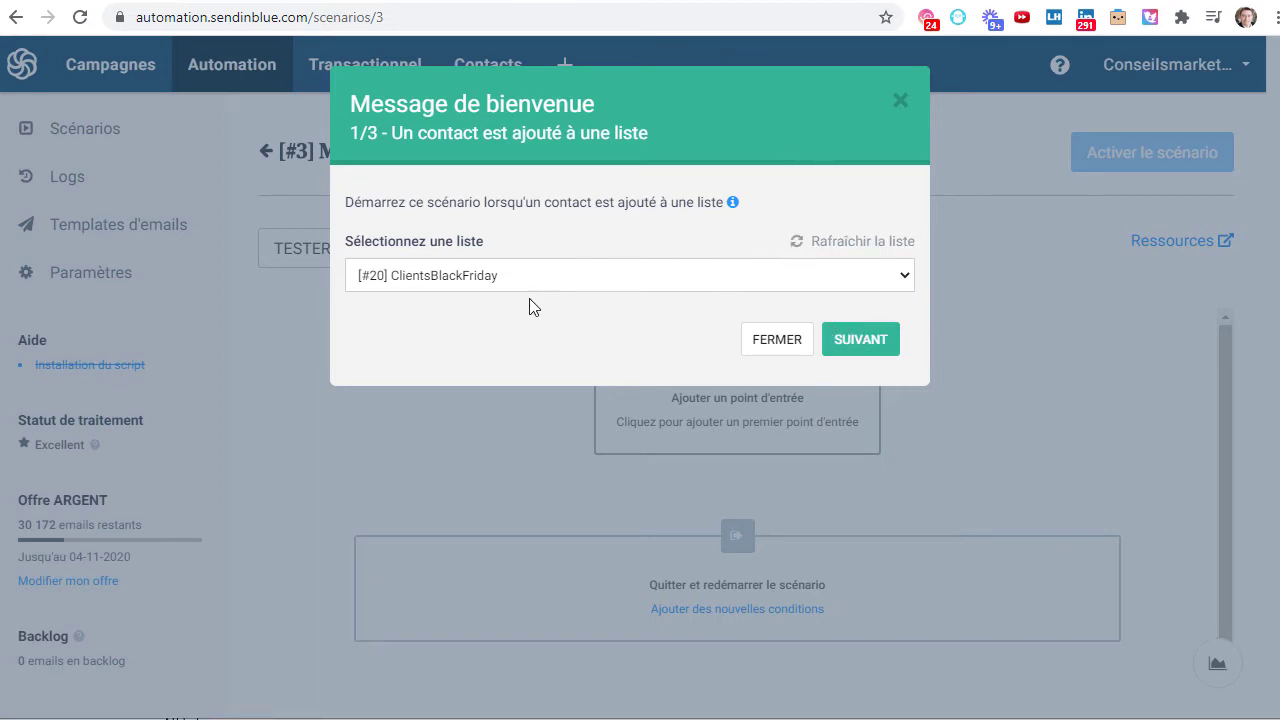
pyautogui.click(860, 342)
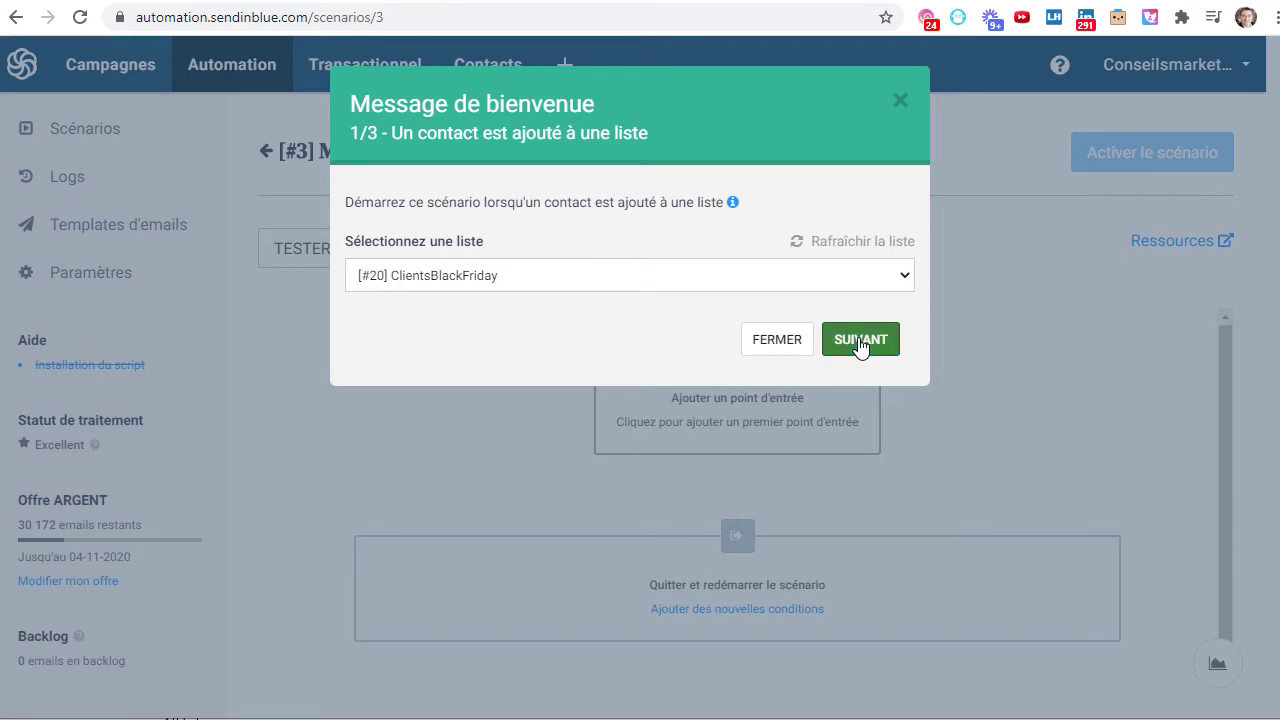
# - Set the scenario's wait delay to 1 minute(s)
pyautogui.click(402, 276)
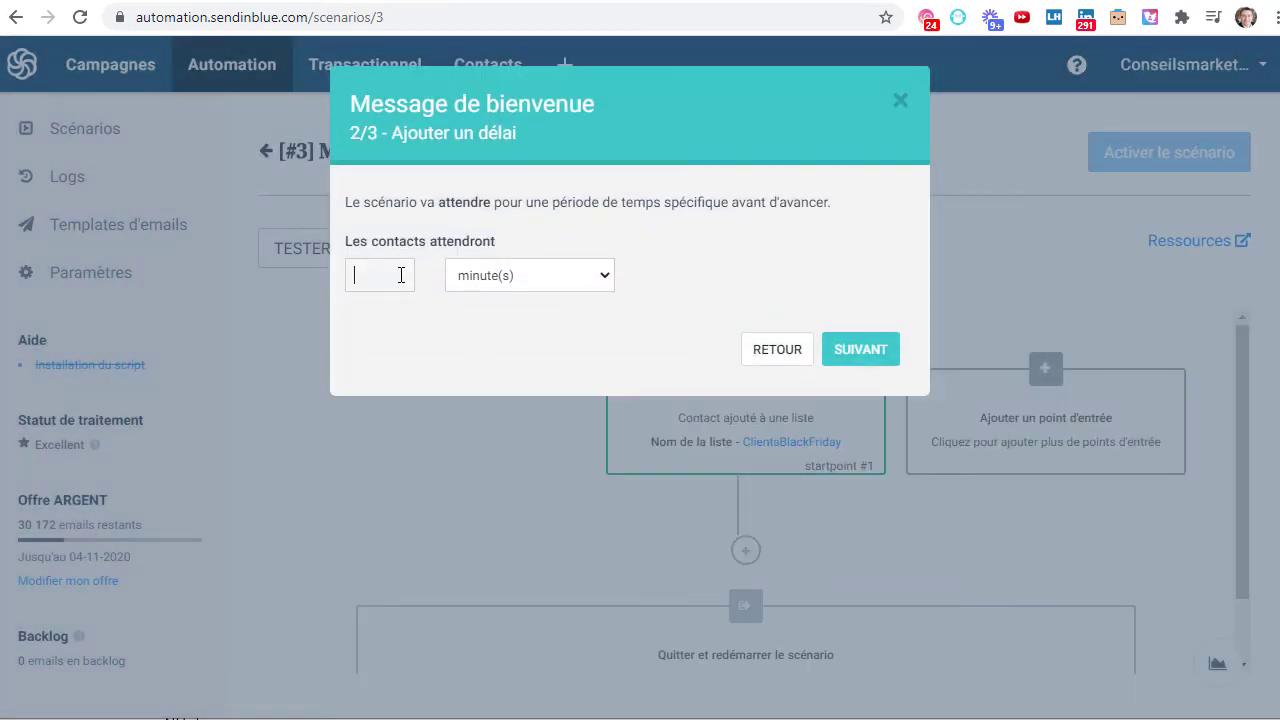
pyautogui.click(565, 290)
pyautogui.click(520, 317)
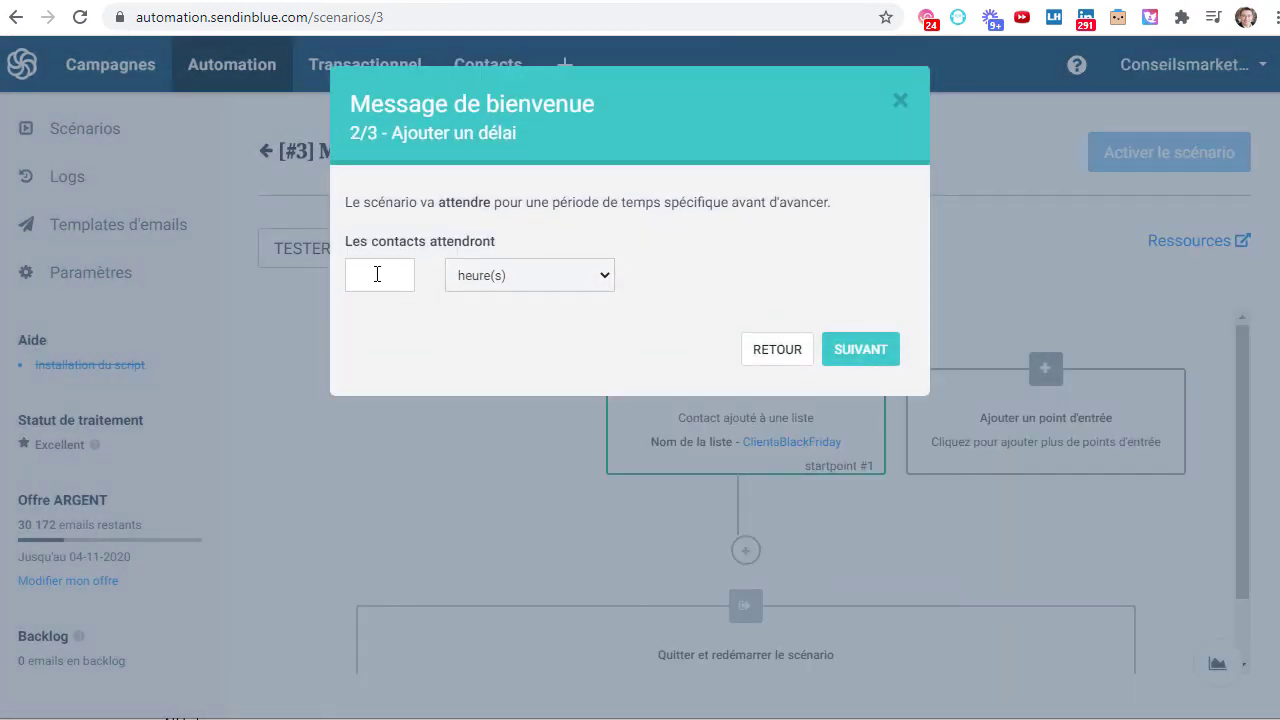
pyautogui.click(387, 278)
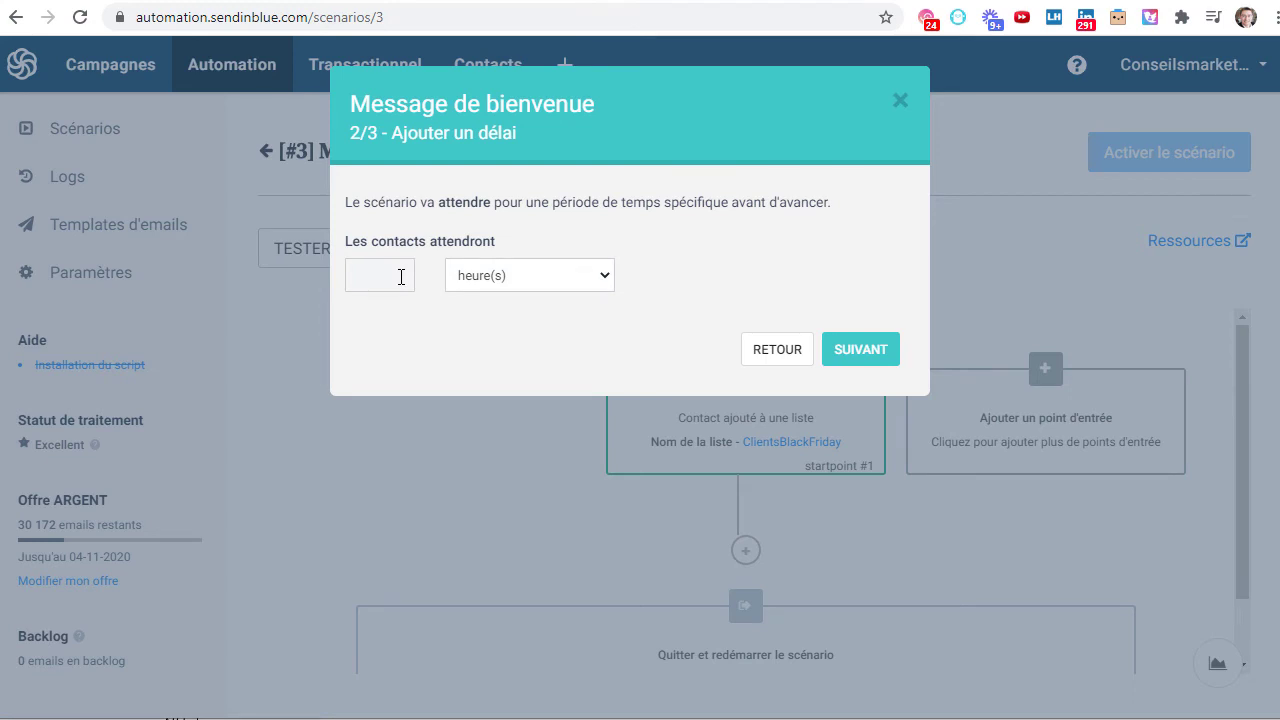
pyautogui.click(500, 286)
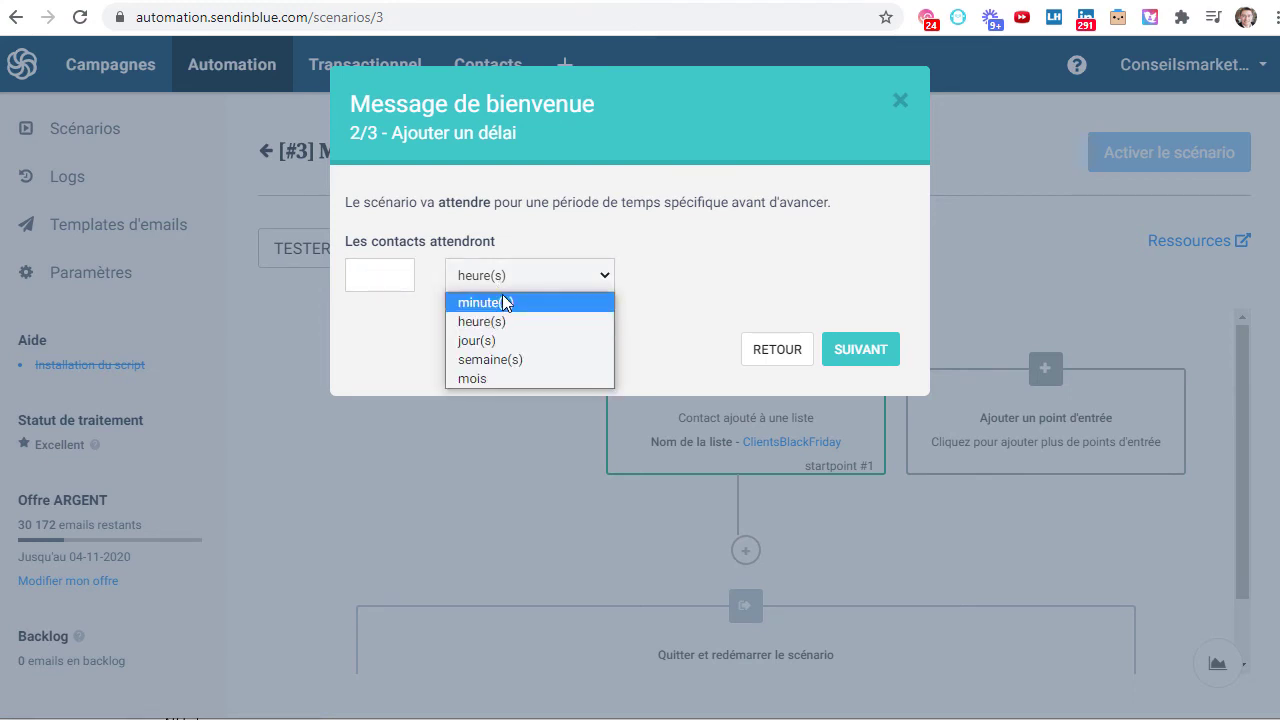
pyautogui.click(502, 296)
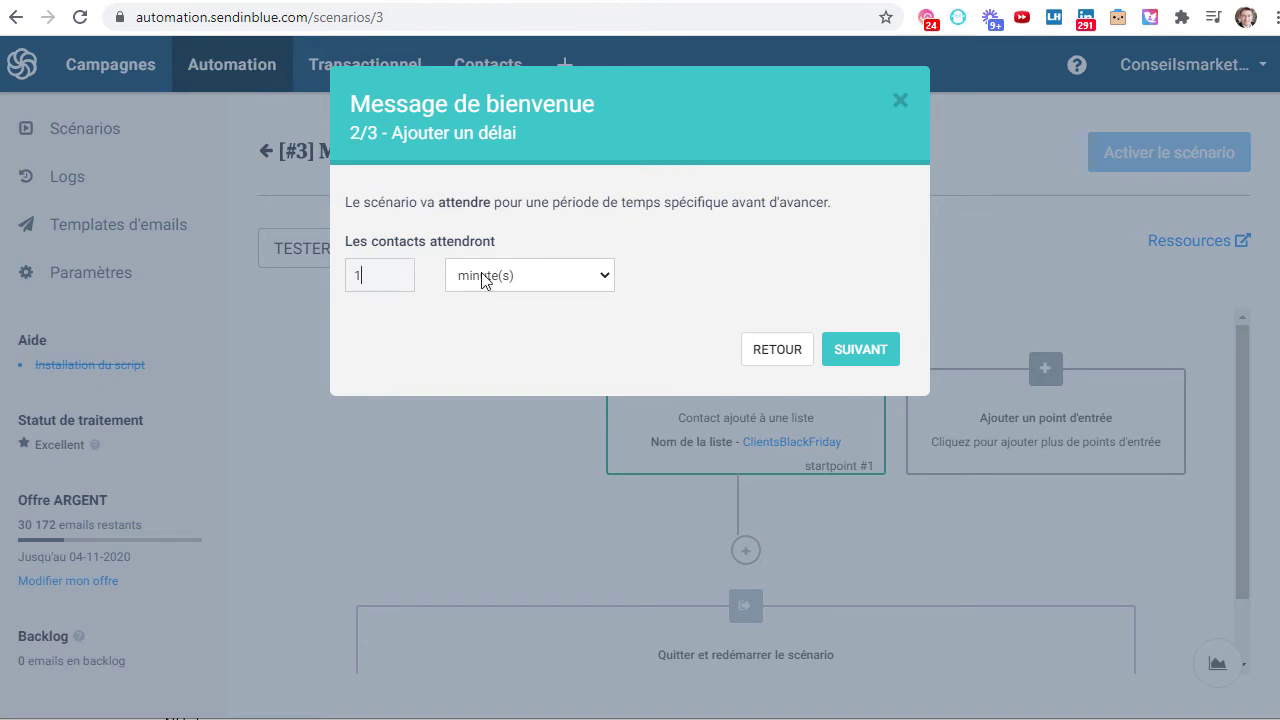
pyautogui.click(540, 278)
pyautogui.click(515, 279)
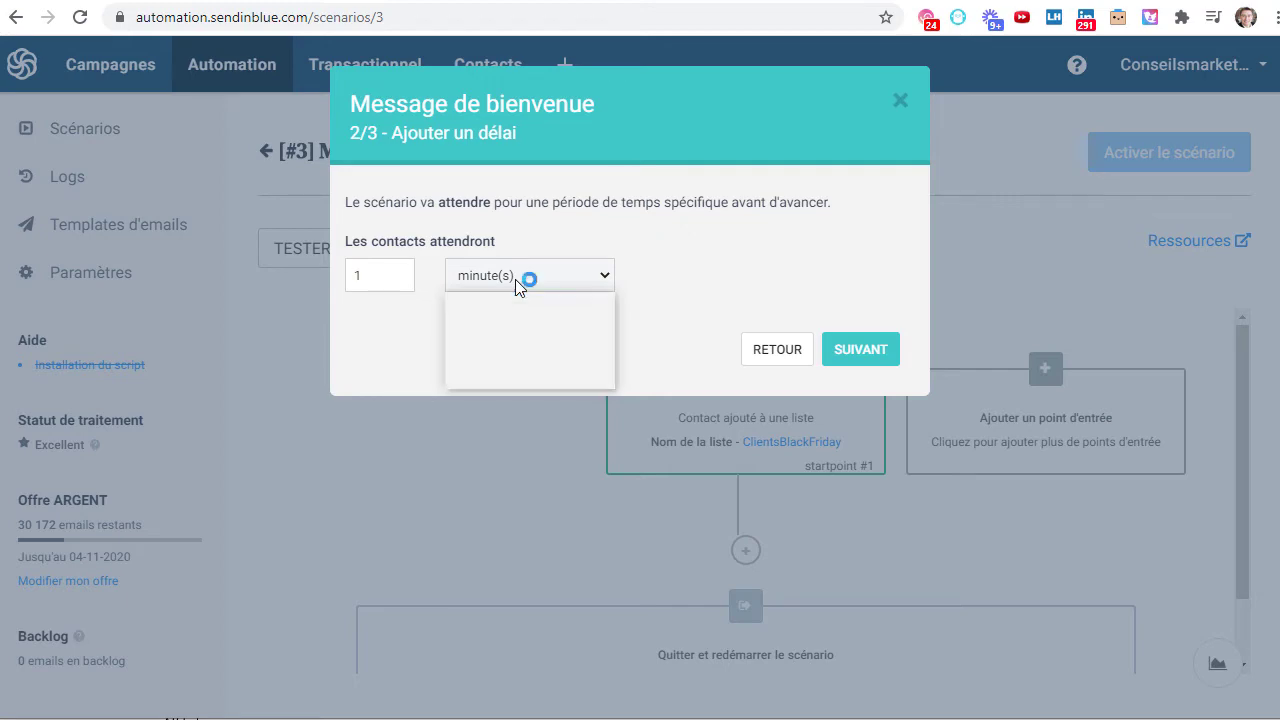
# - Continue to the email step and review the templates, keeping Default template -Welcome Mail_3
pyautogui.click(864, 352)
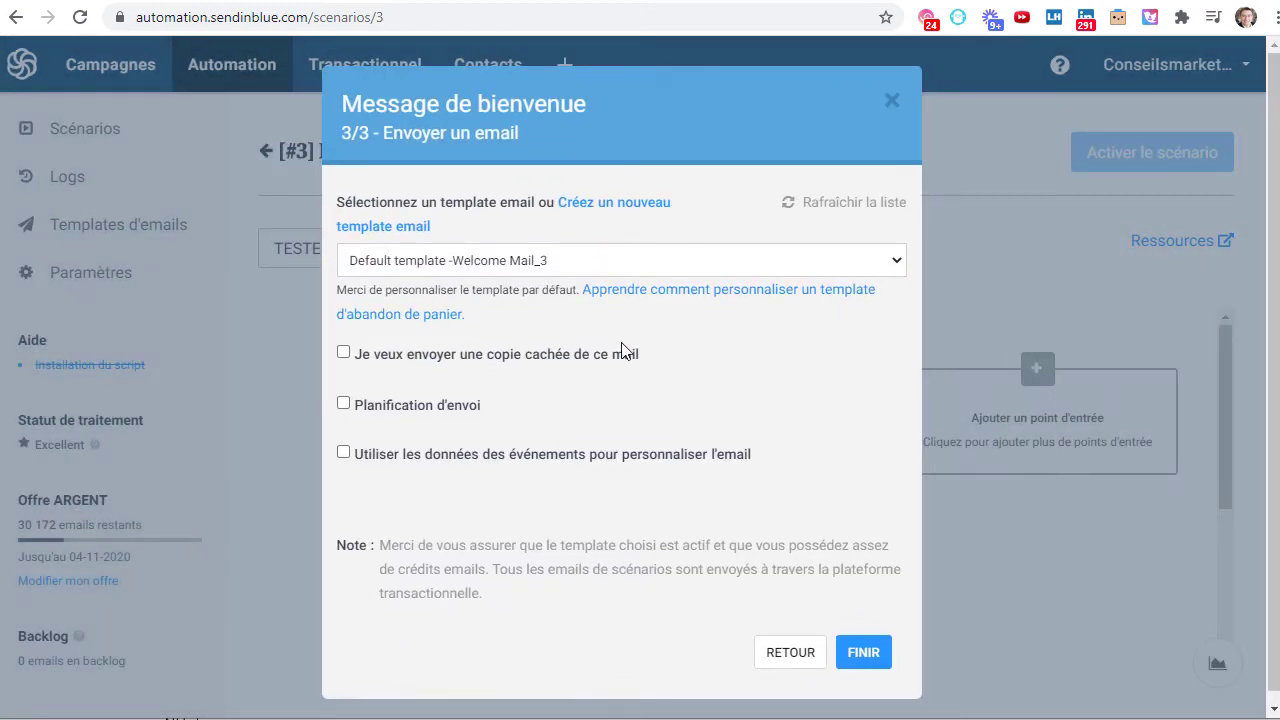
pyautogui.click(525, 262)
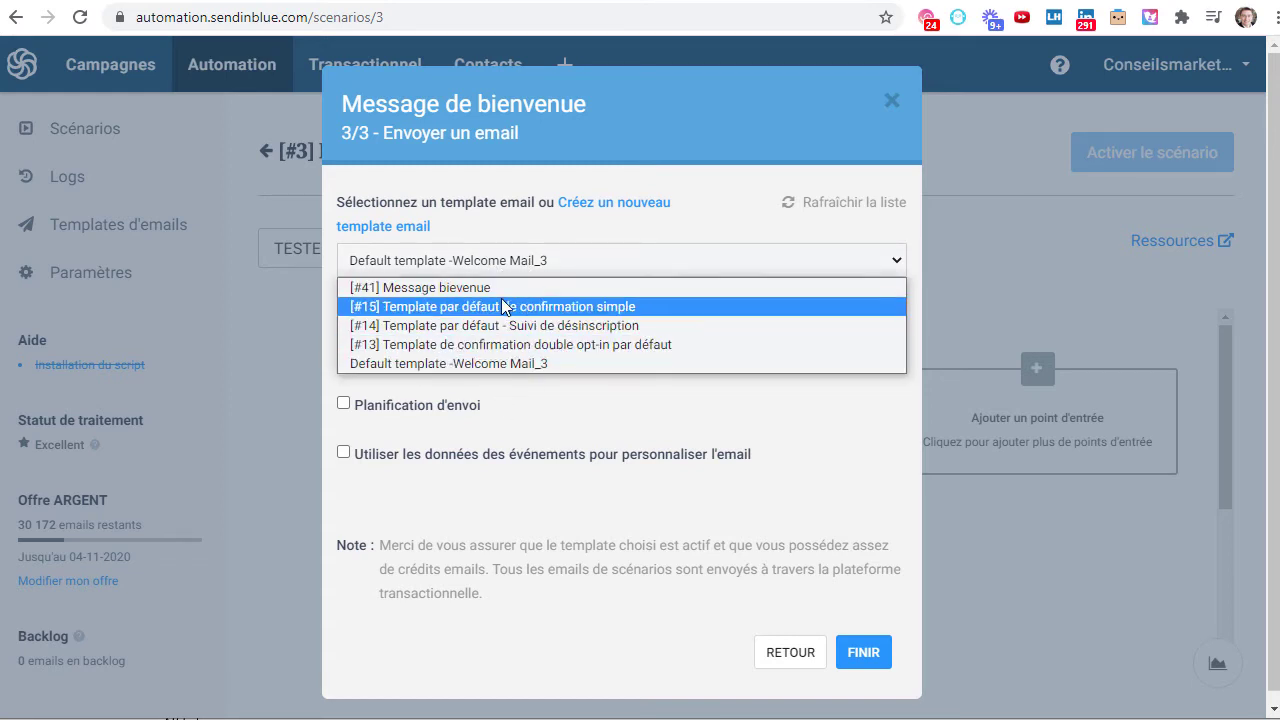
pyautogui.click(535, 231)
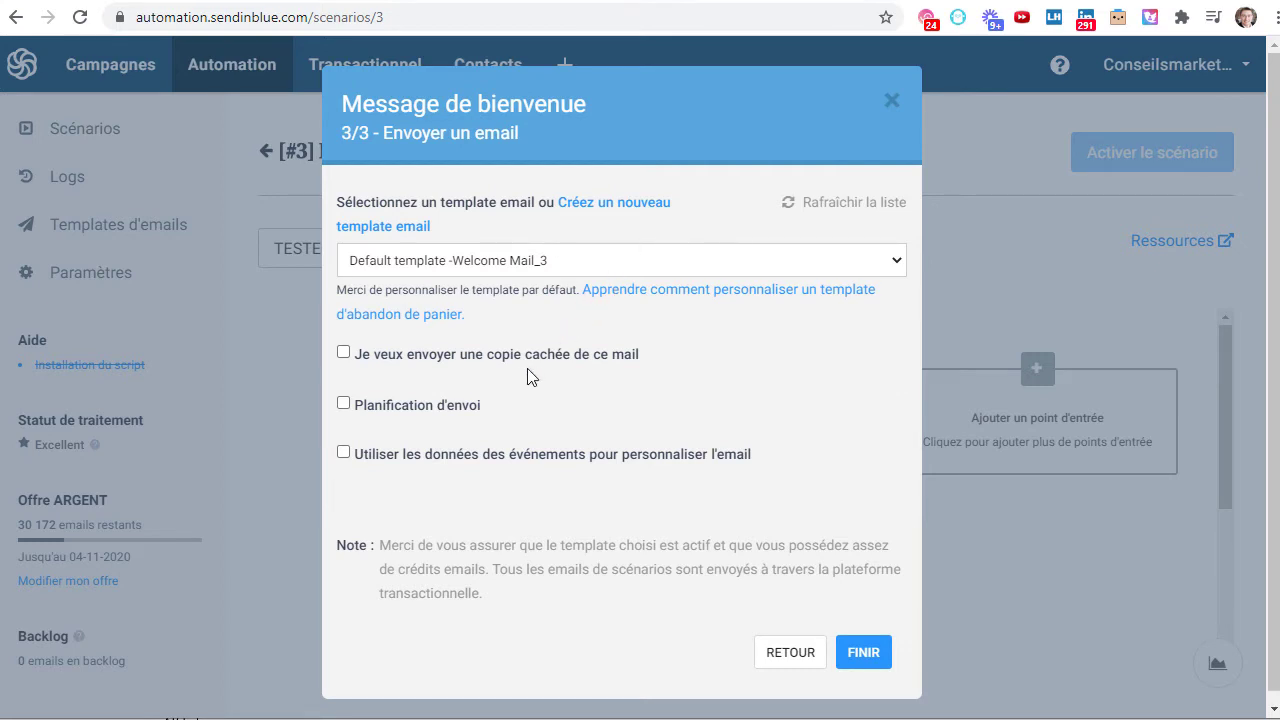
# - Start a new email template named 'Accès à la formation'
pyautogui.click(643, 209)
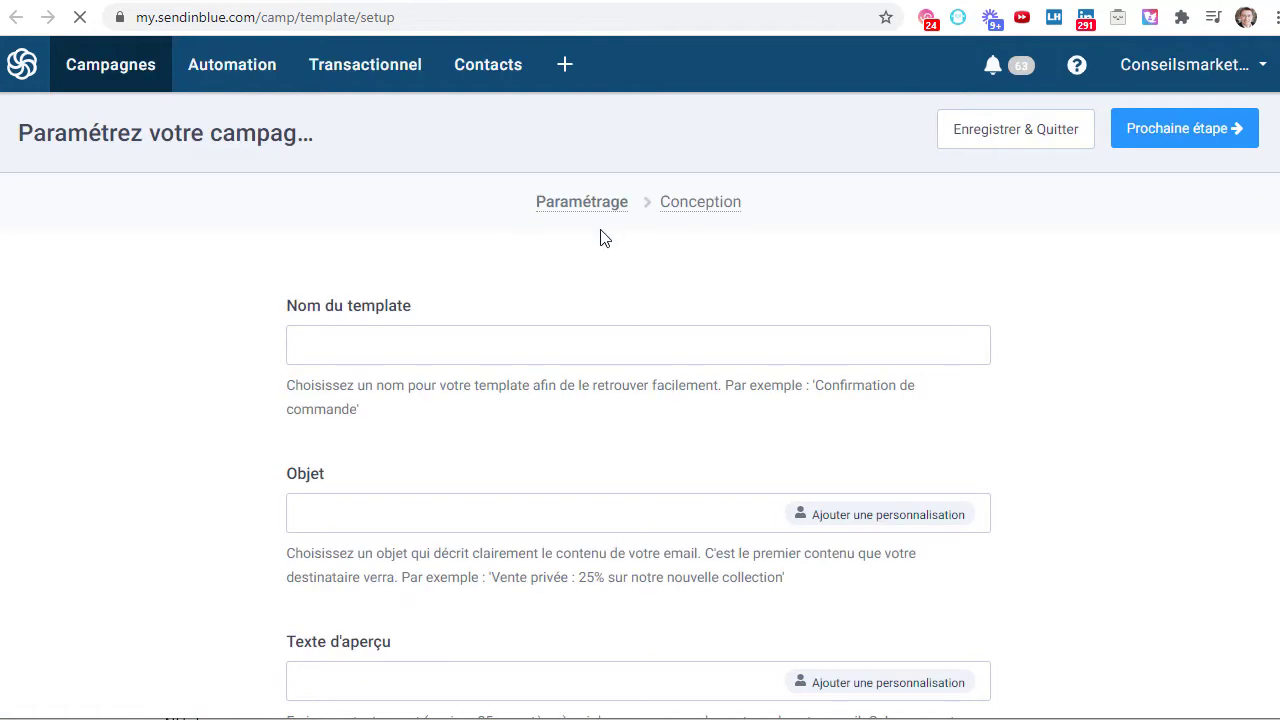
pyautogui.click(342, 350)
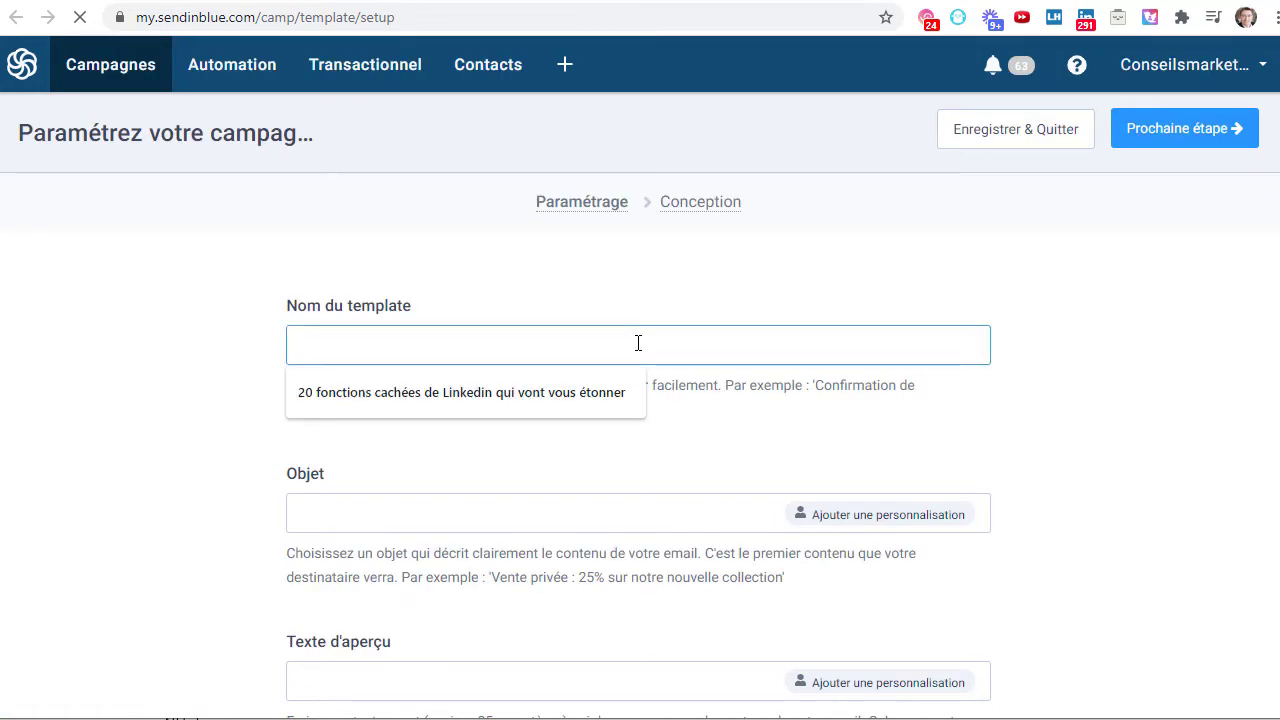
pyautogui.write('Accès')
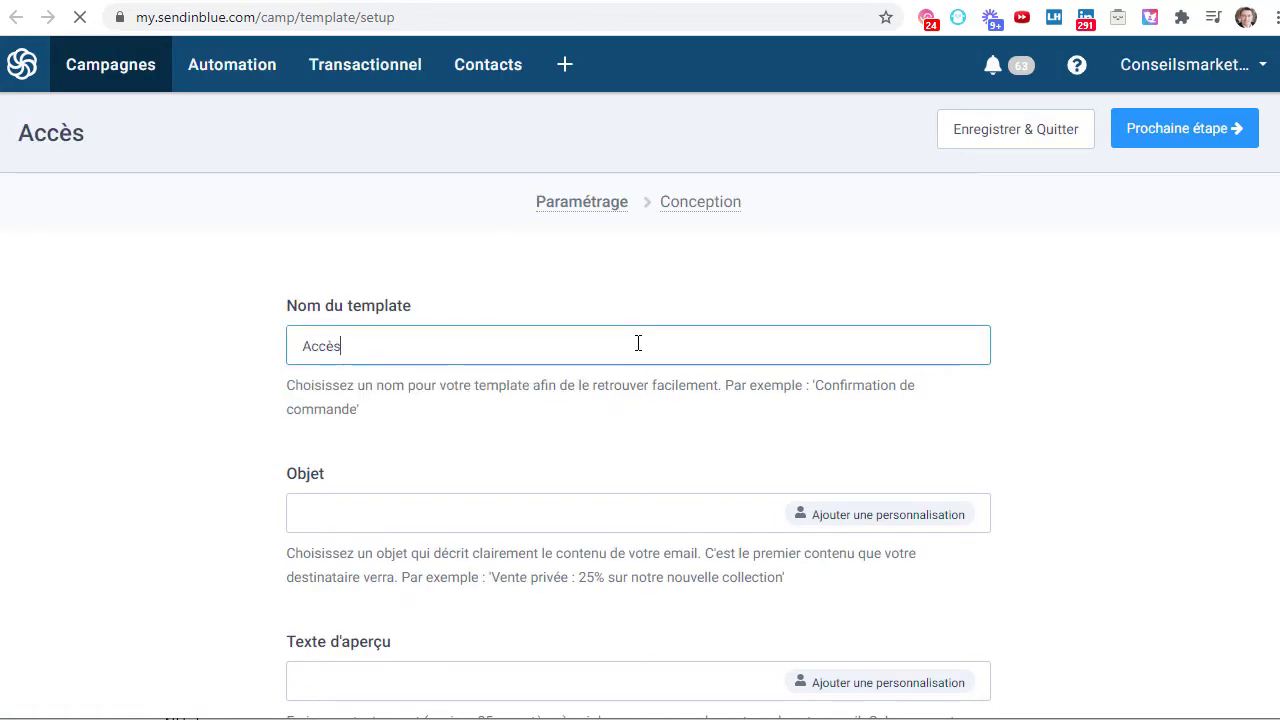
pyautogui.write(' à la formation')
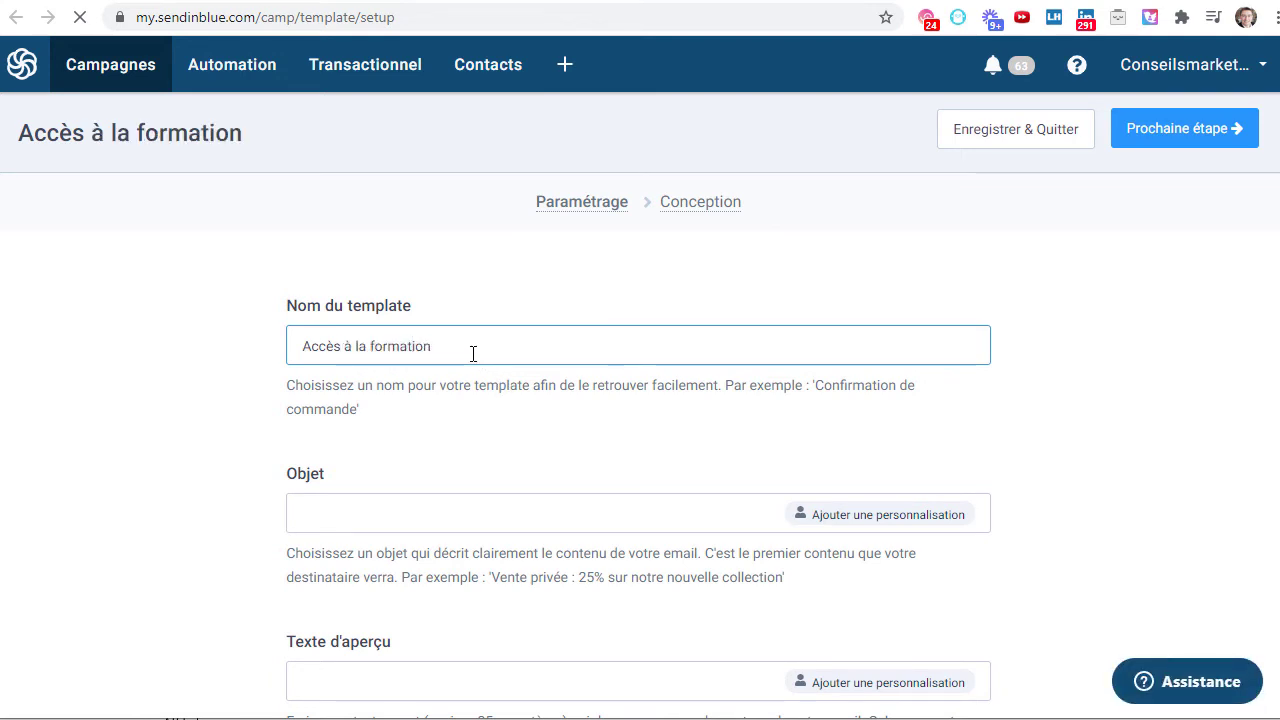
pyautogui.moveTo(545, 354); pyautogui.dragTo(223, 357)
pyautogui.hotkey('ctrl', 'c')
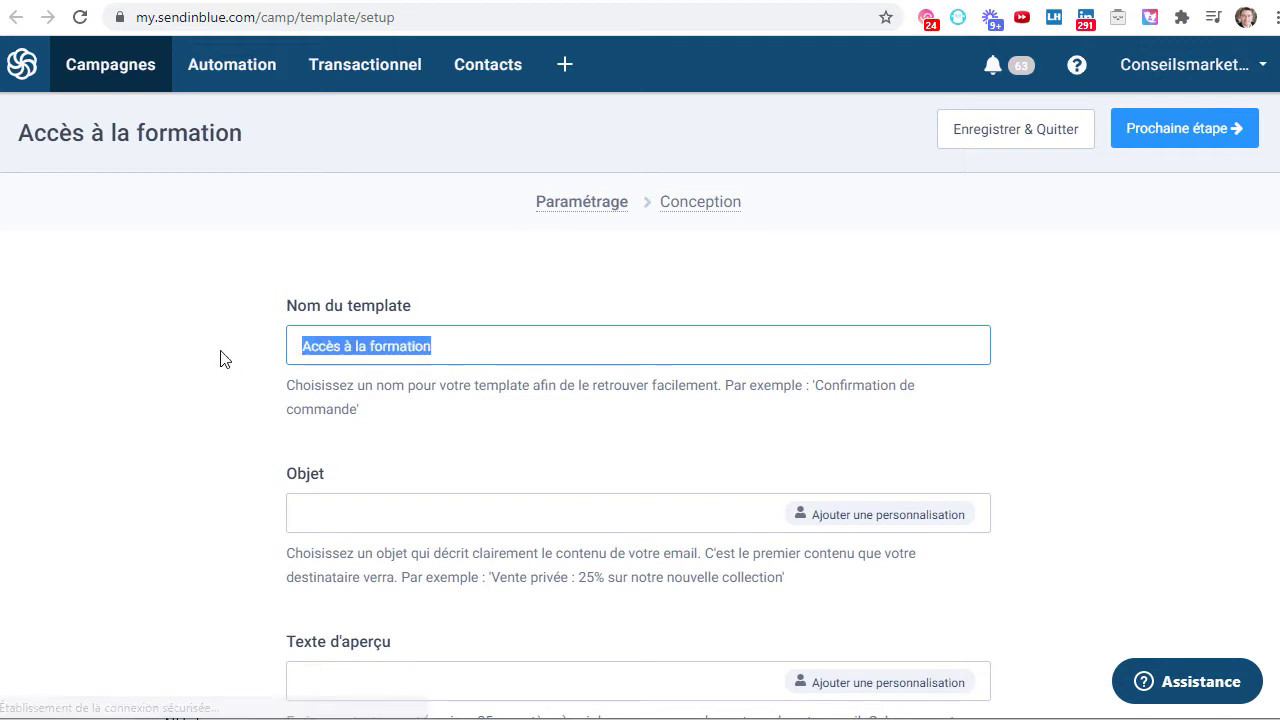
# - Set the template's subject to 'Vos accès à la formation'
pyautogui.click(371, 517)
pyautogui.hotkey('ctrl', 'v')
pyautogui.press('Home')
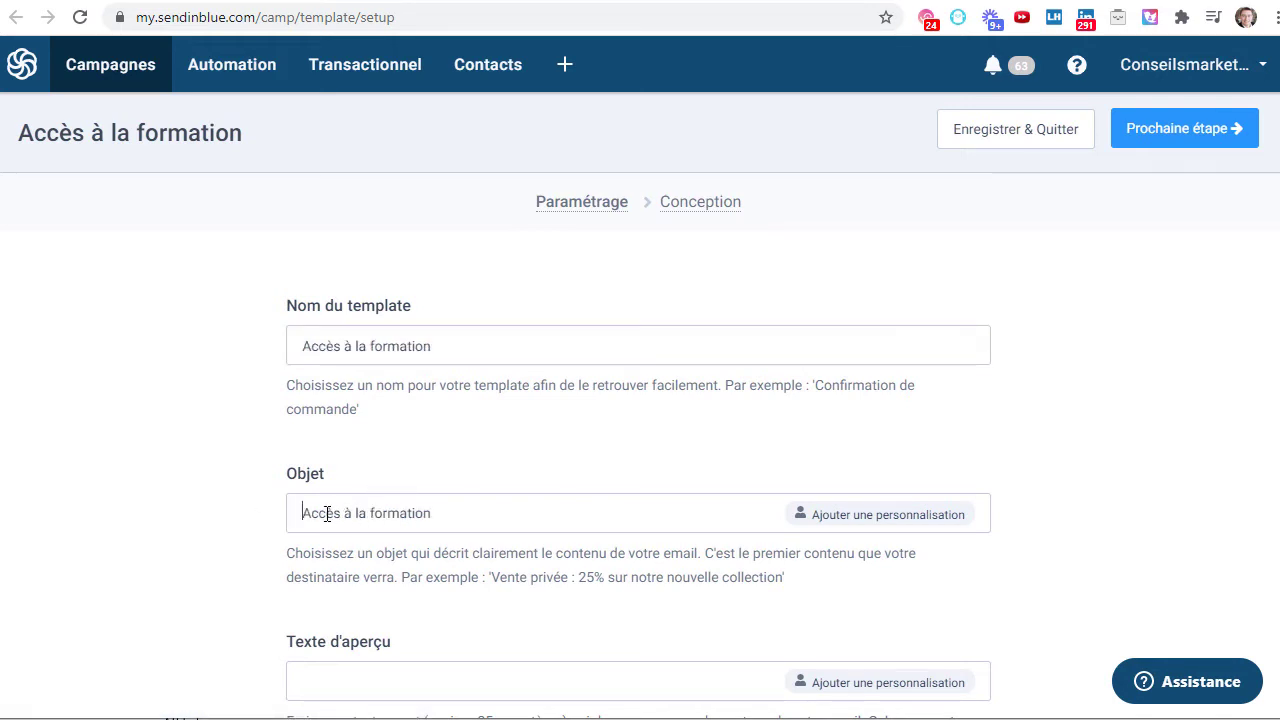
pyautogui.write('Vos c')
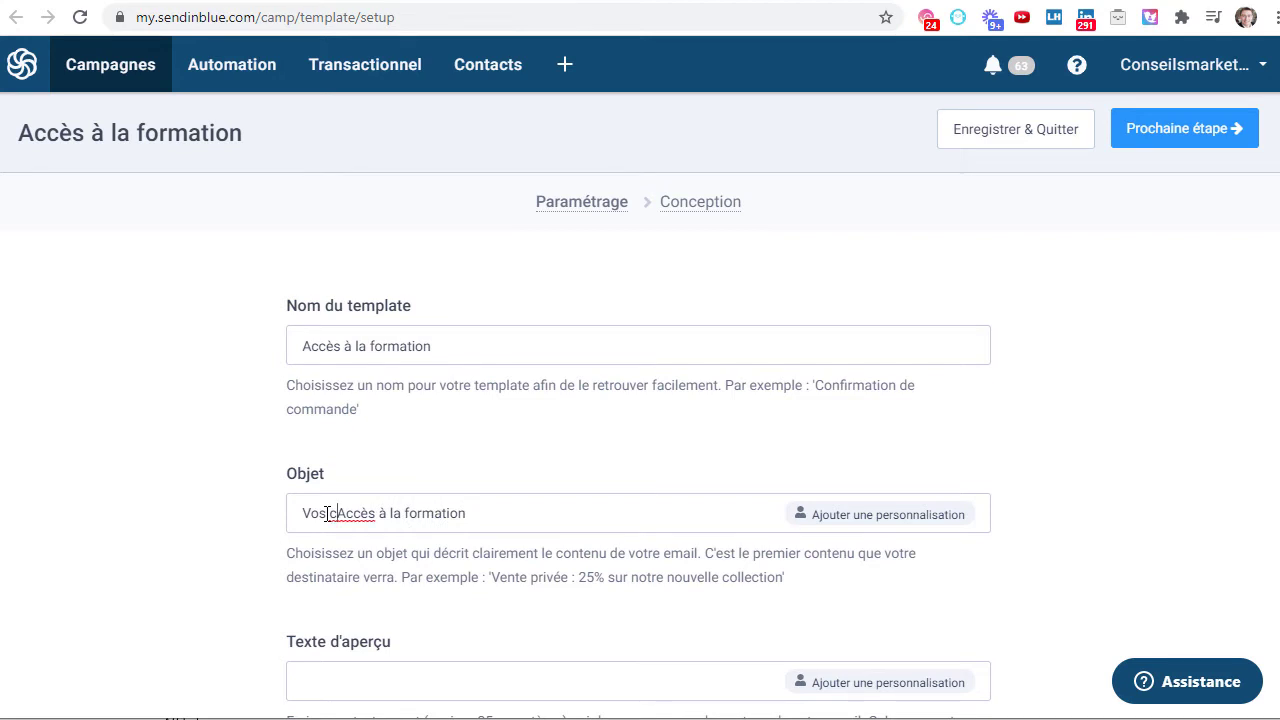
pyautogui.write('a')
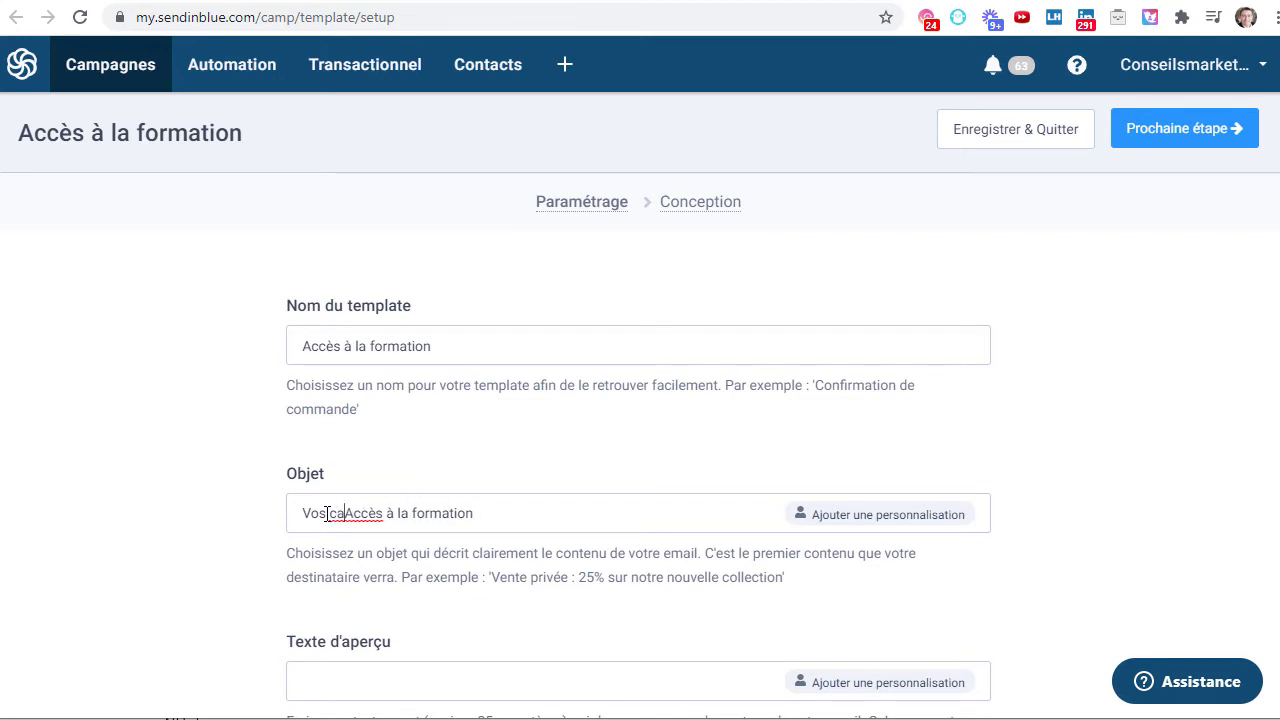
pyautogui.press('BackSpace')
pyautogui.press('BackSpace')
pyautogui.press('Delete')
pyautogui.write('a')
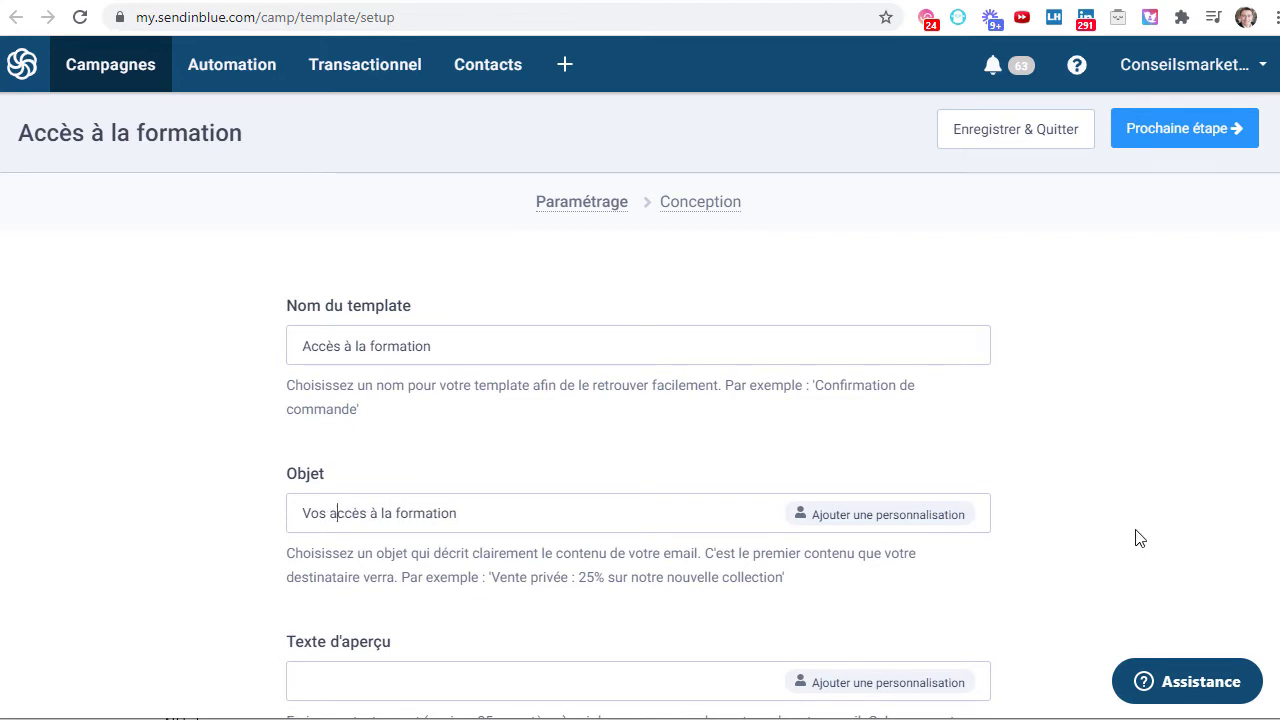
pyautogui.click(860, 518)
# - Insert a PRENOM personalisation, then repair the subject text 'Vos accès à la formation' after a misplaced insertion
pyautogui.click(446, 349)
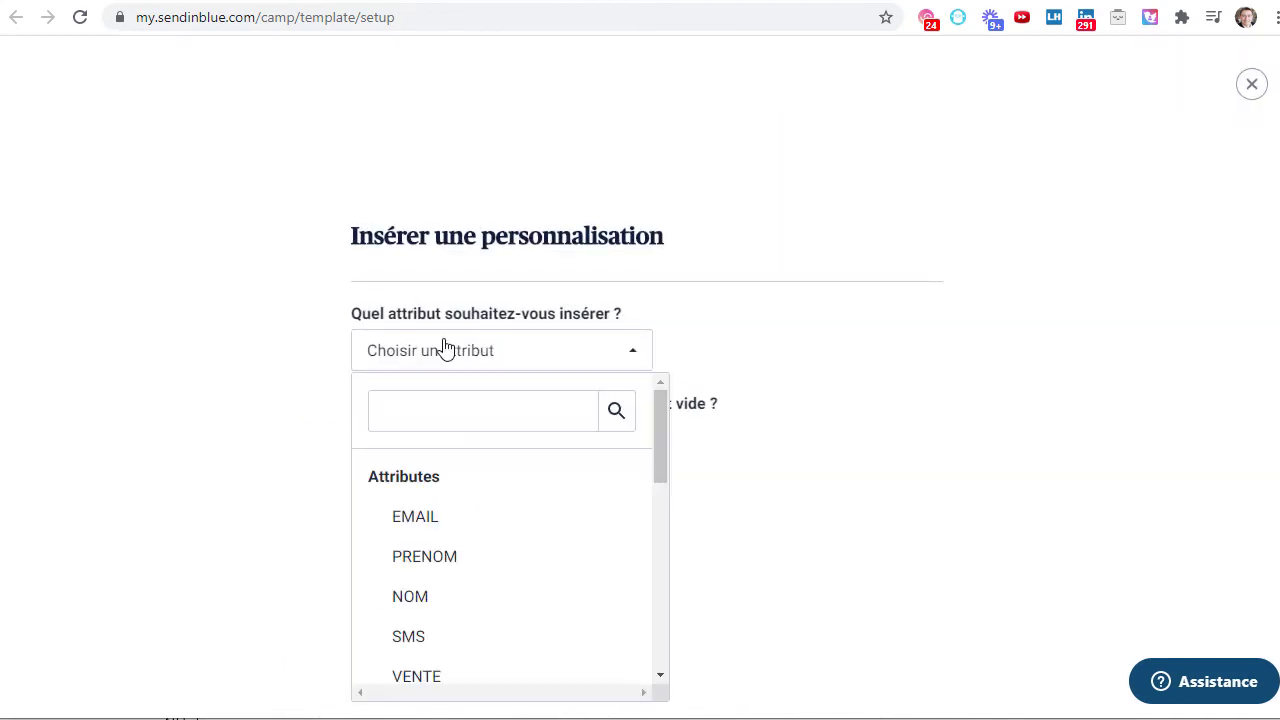
pyautogui.click(452, 560)
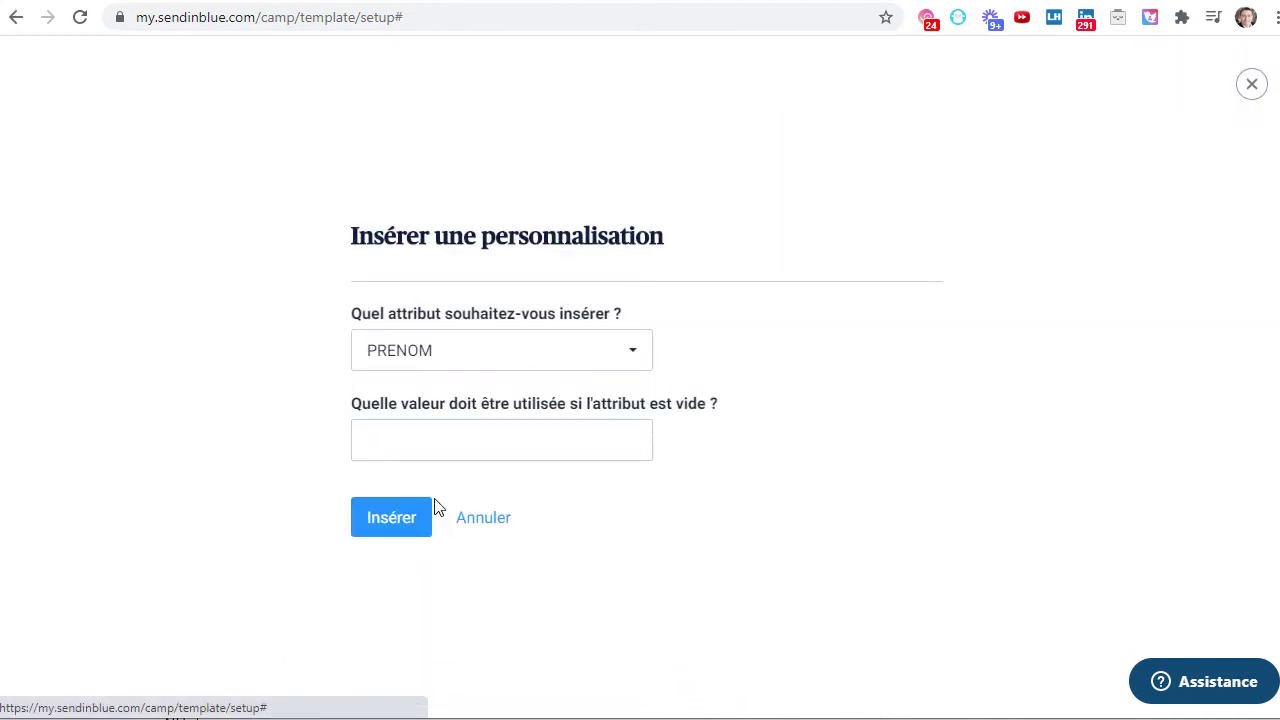
pyautogui.click(441, 446)
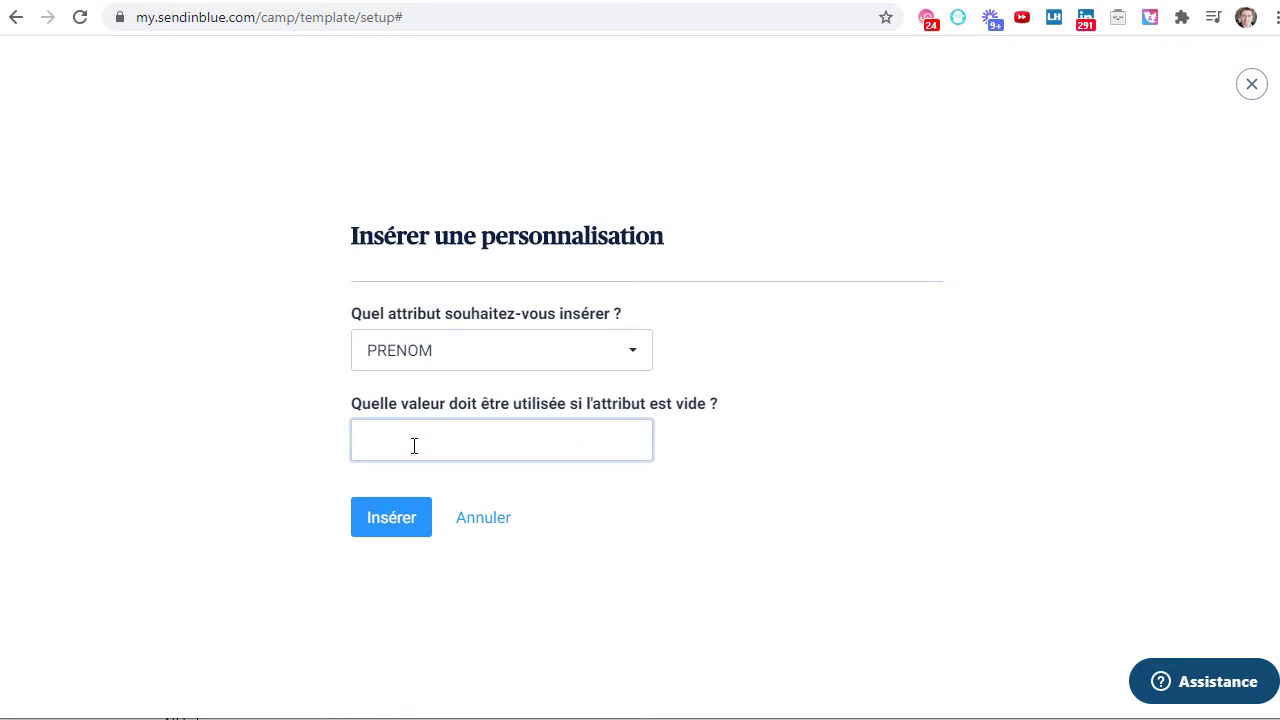
pyautogui.click(376, 522)
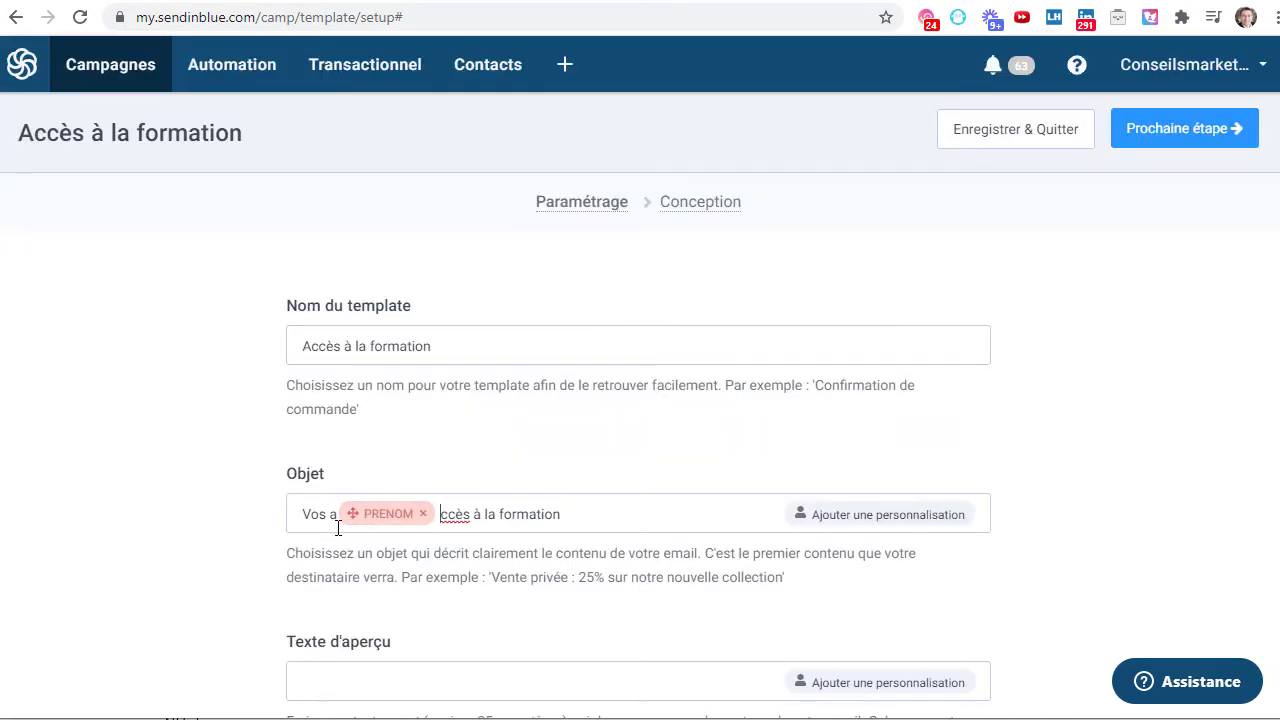
pyautogui.press('BackSpace')
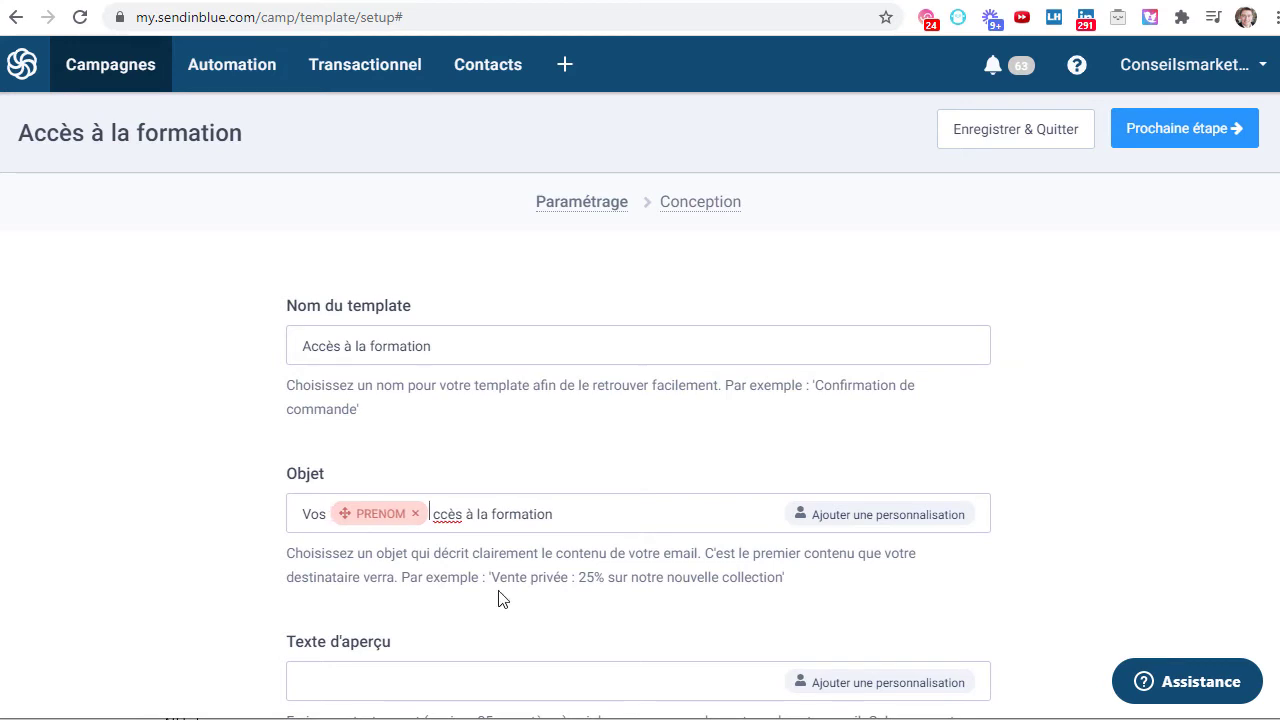
pyautogui.write('a')
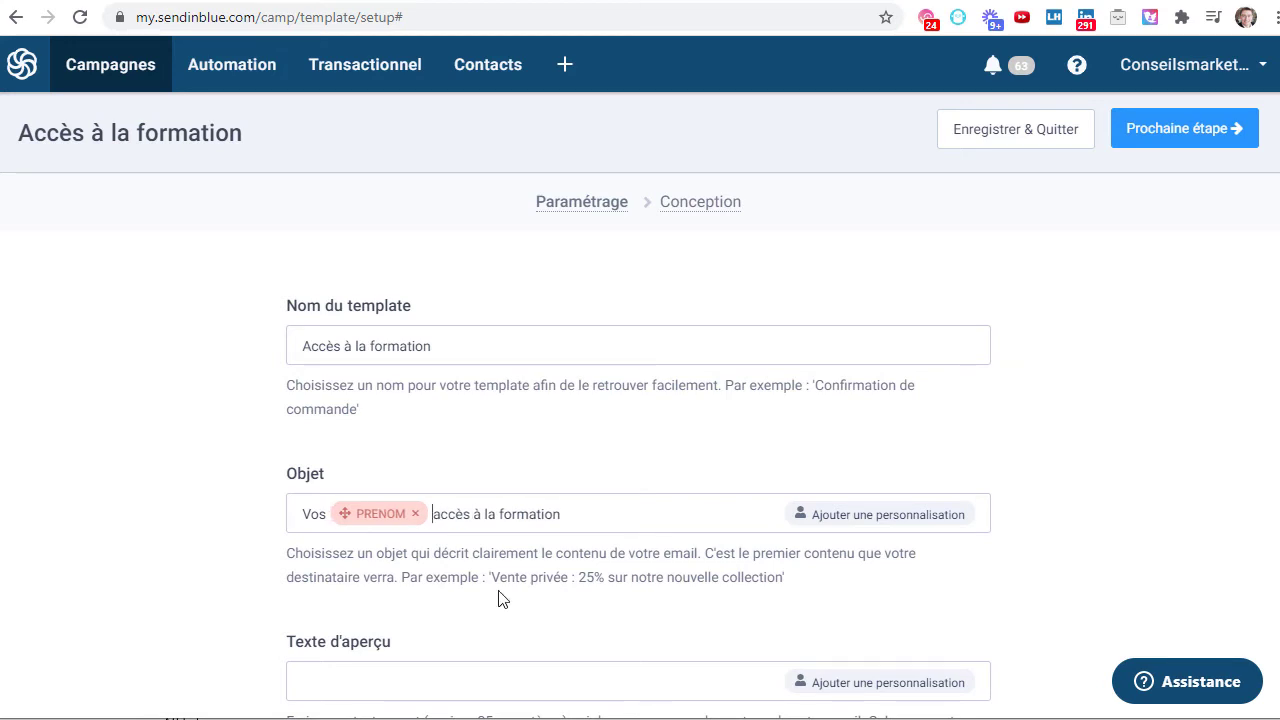
pyautogui.hotkey('ctrl', 'shift', 'Right')
pyautogui.hotkey('ctrl', 'c')
pyautogui.press('BackSpace')
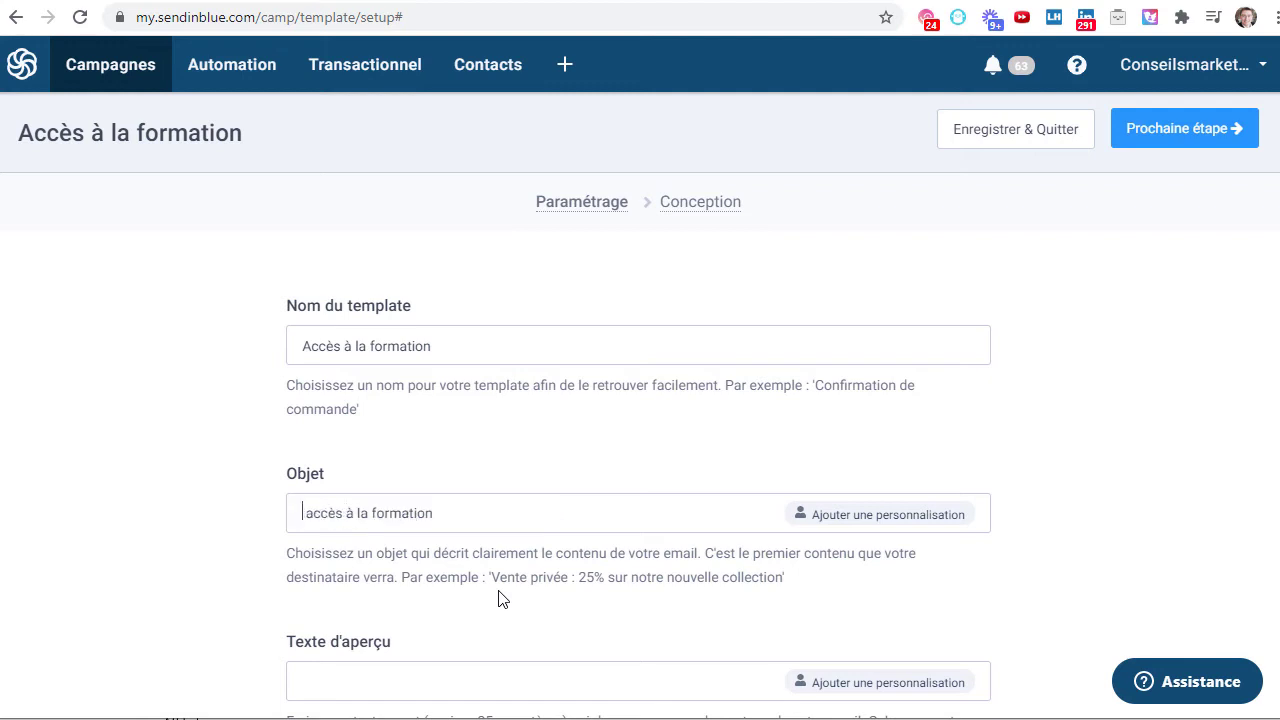
pyautogui.hotkey('ctrl', 'v')
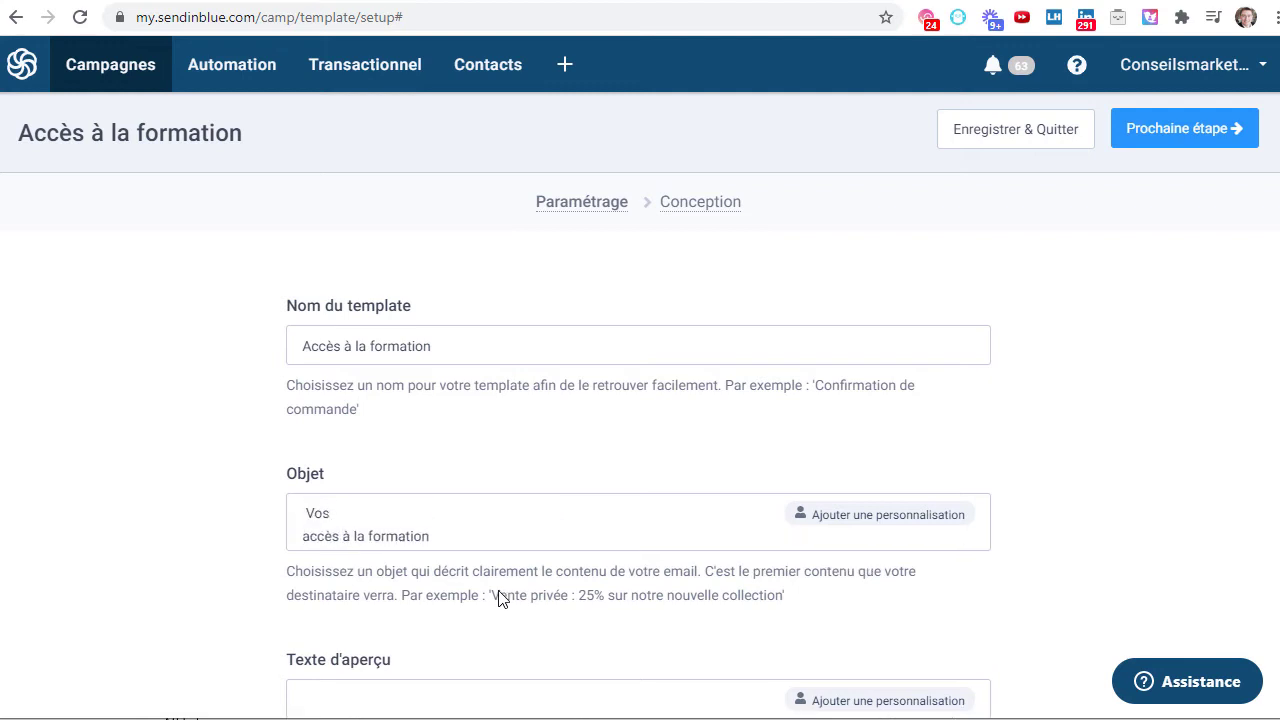
pyautogui.press('BackSpace')
pyautogui.press('BackSpace')
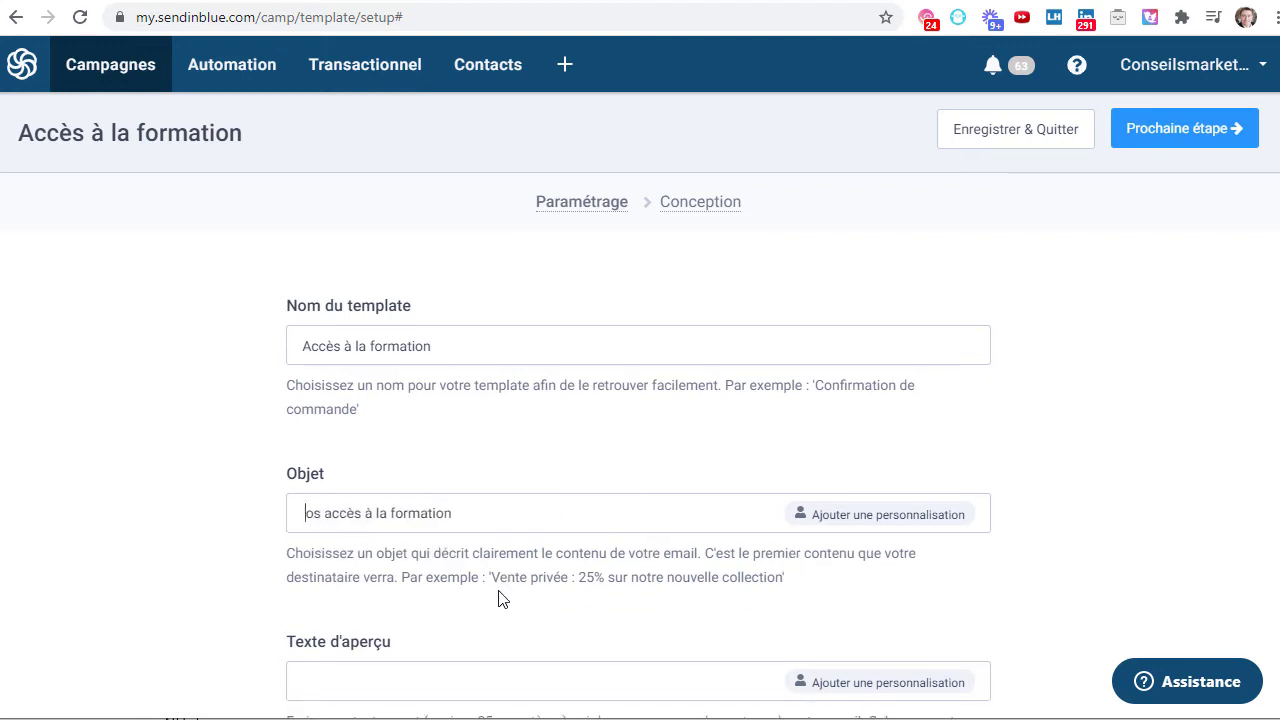
pyautogui.write('v')
pyautogui.press('BackSpace')
pyautogui.write('V')
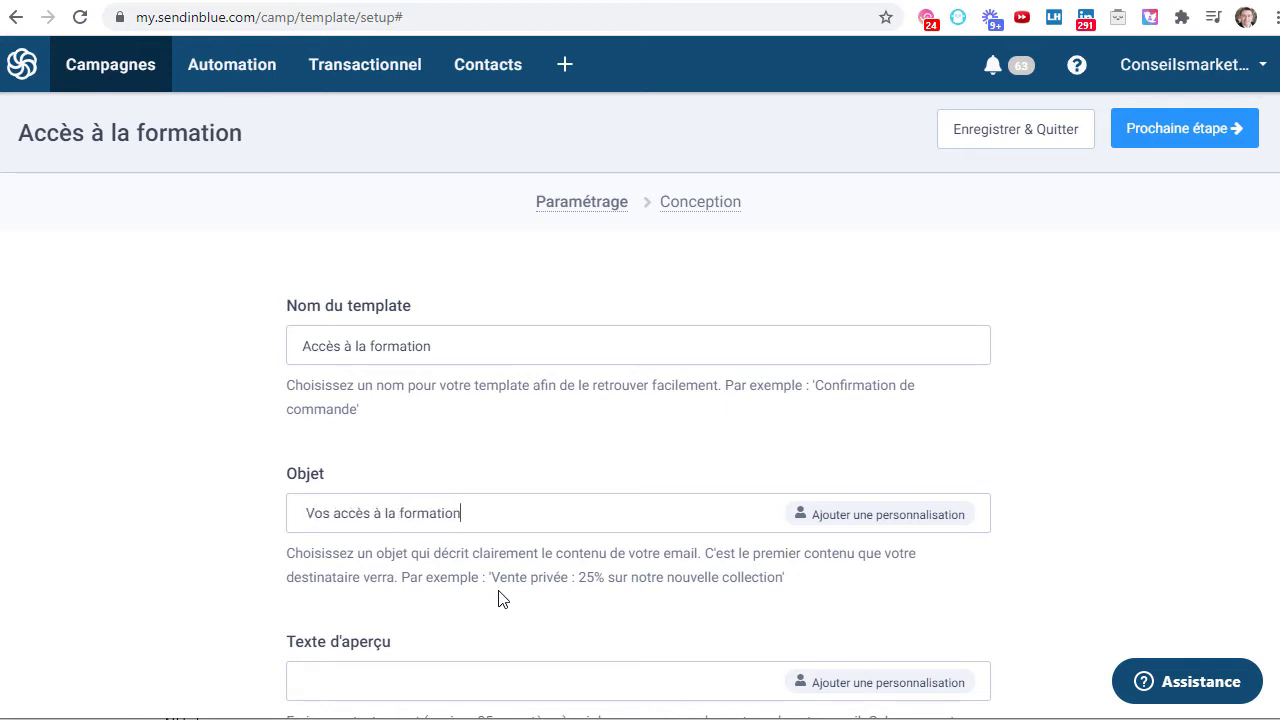
# - Insert the PRENOM tag at the end of the subject, after 'Vos accès à la formation'
pyautogui.click(652, 500)
pyautogui.click(889, 529)
pyautogui.click(491, 354)
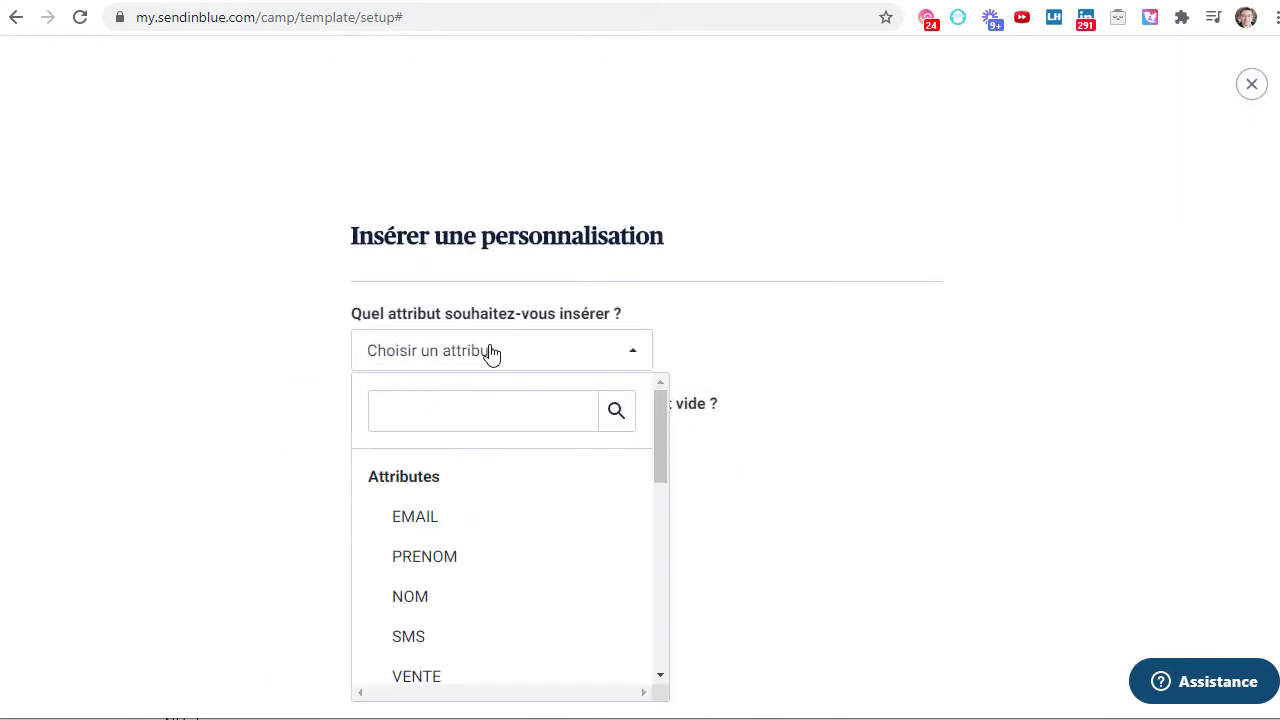
pyautogui.click(447, 562)
pyautogui.click(413, 522)
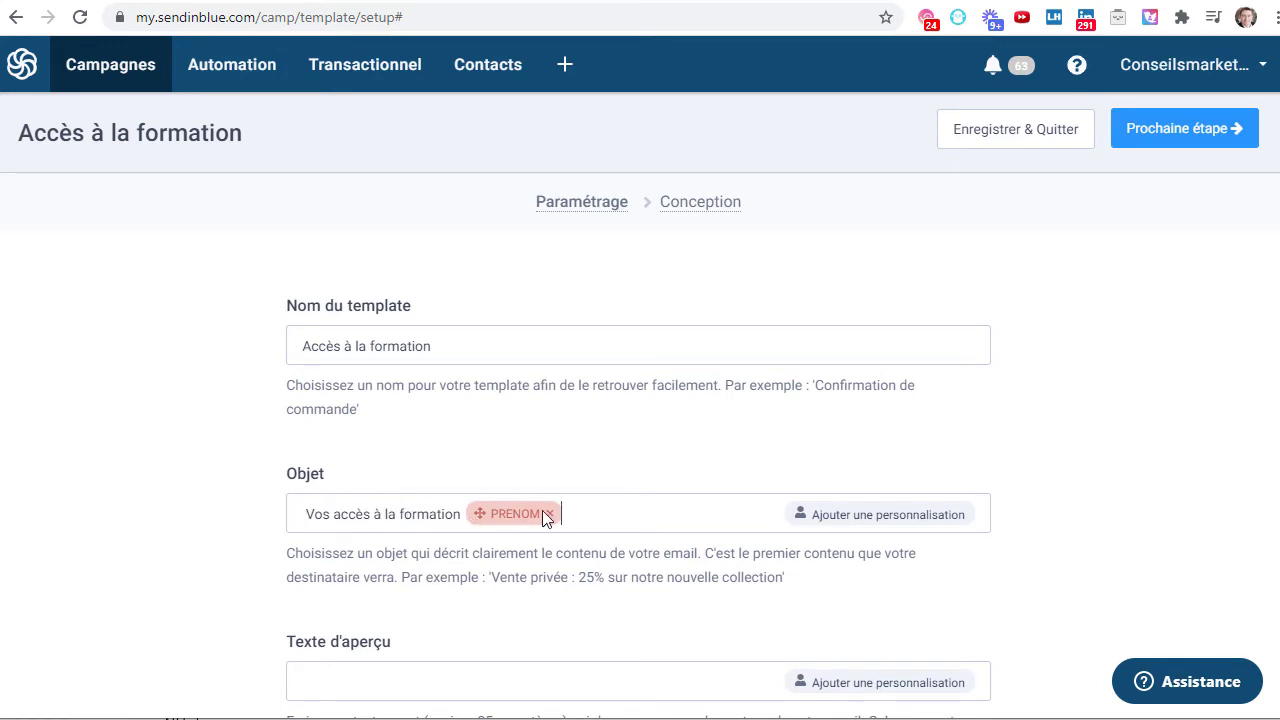
pyautogui.moveTo(306, 514); pyautogui.dragTo(472, 516)
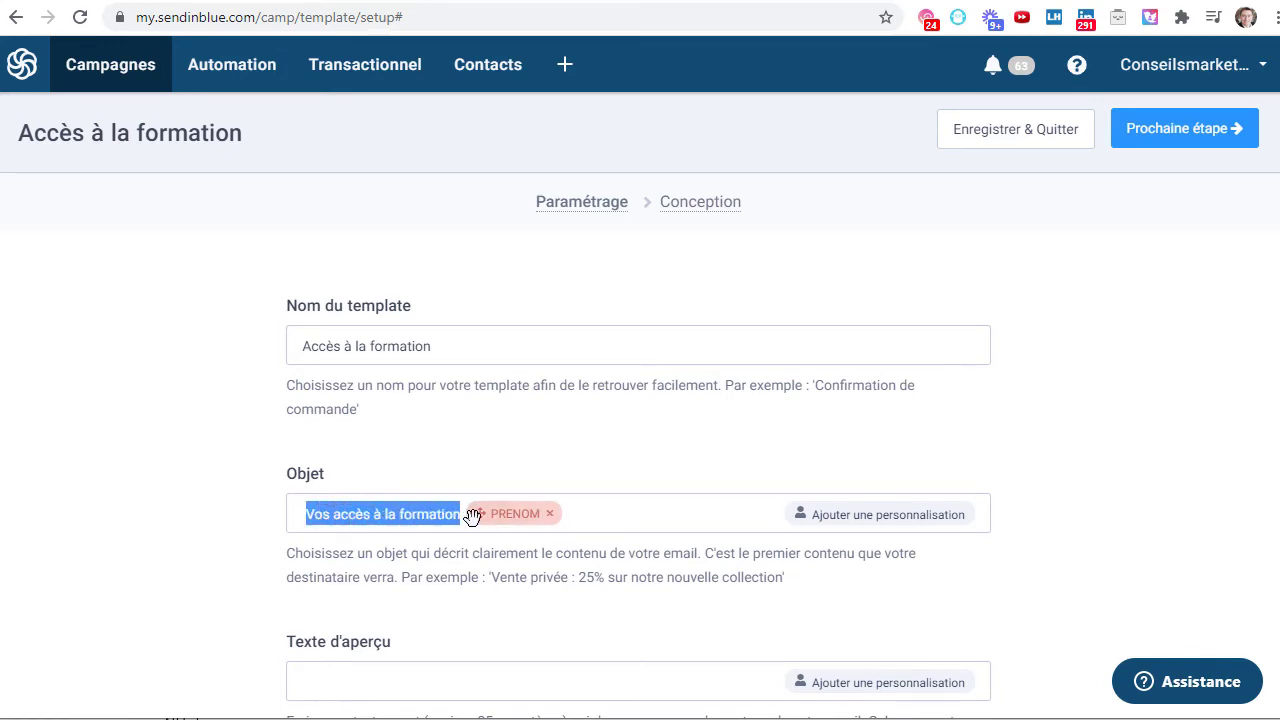
# - Enter 'Merci pour votre commande, voici vos accès à la formation' as the Texte d'aperçu
pyautogui.scroll(-3, 480, 546)
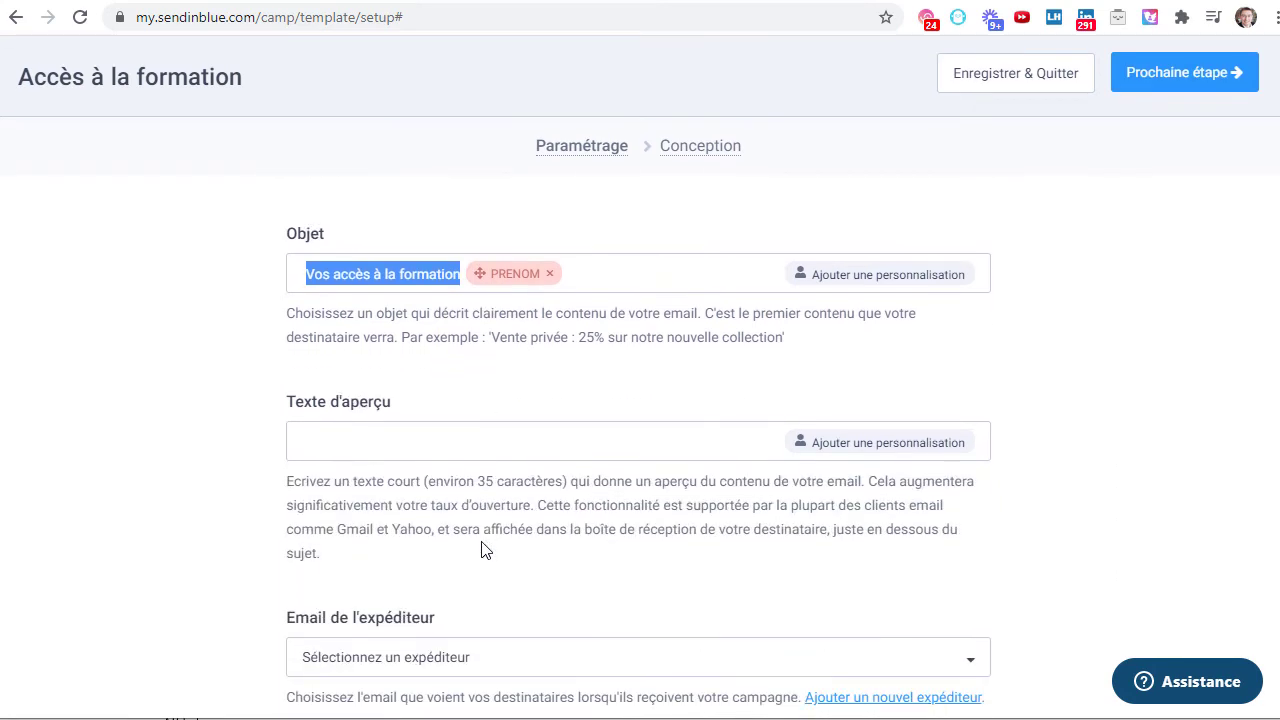
pyautogui.click(387, 438)
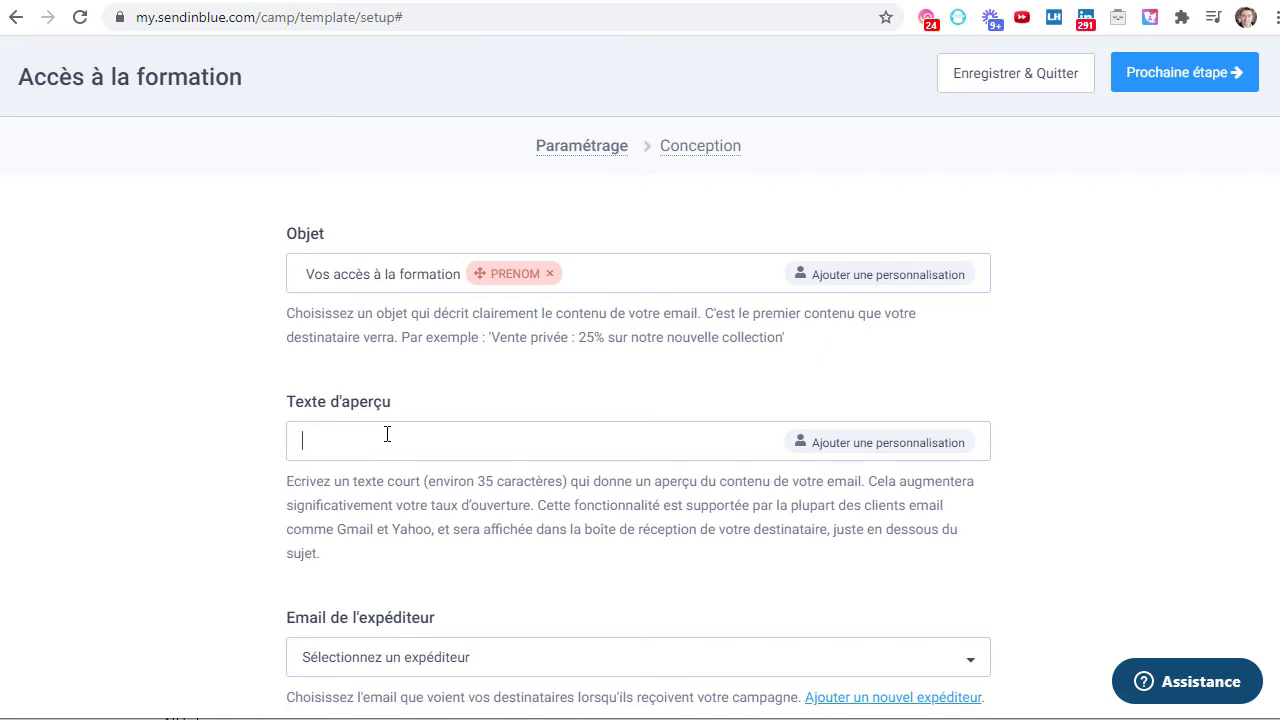
pyautogui.write('Merci pour votre commande, voiciv')
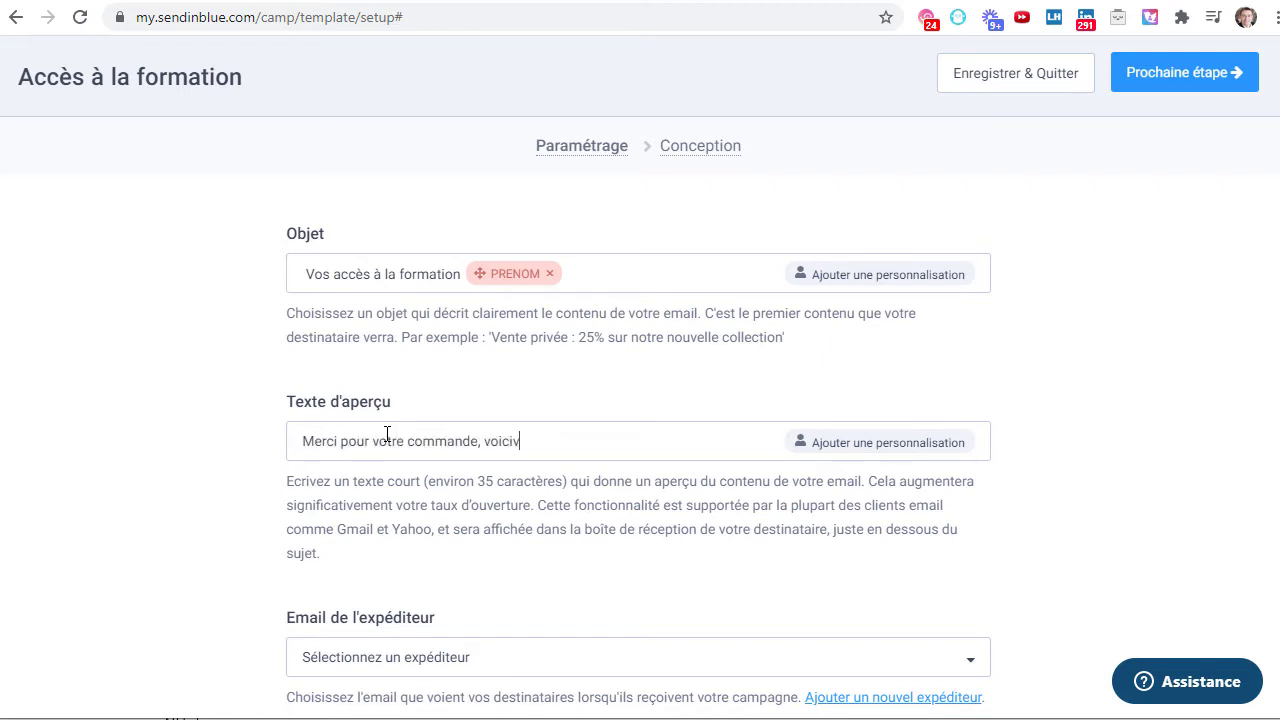
pyautogui.press('BackSpace')
pyautogui.write('vos accès à la formation')
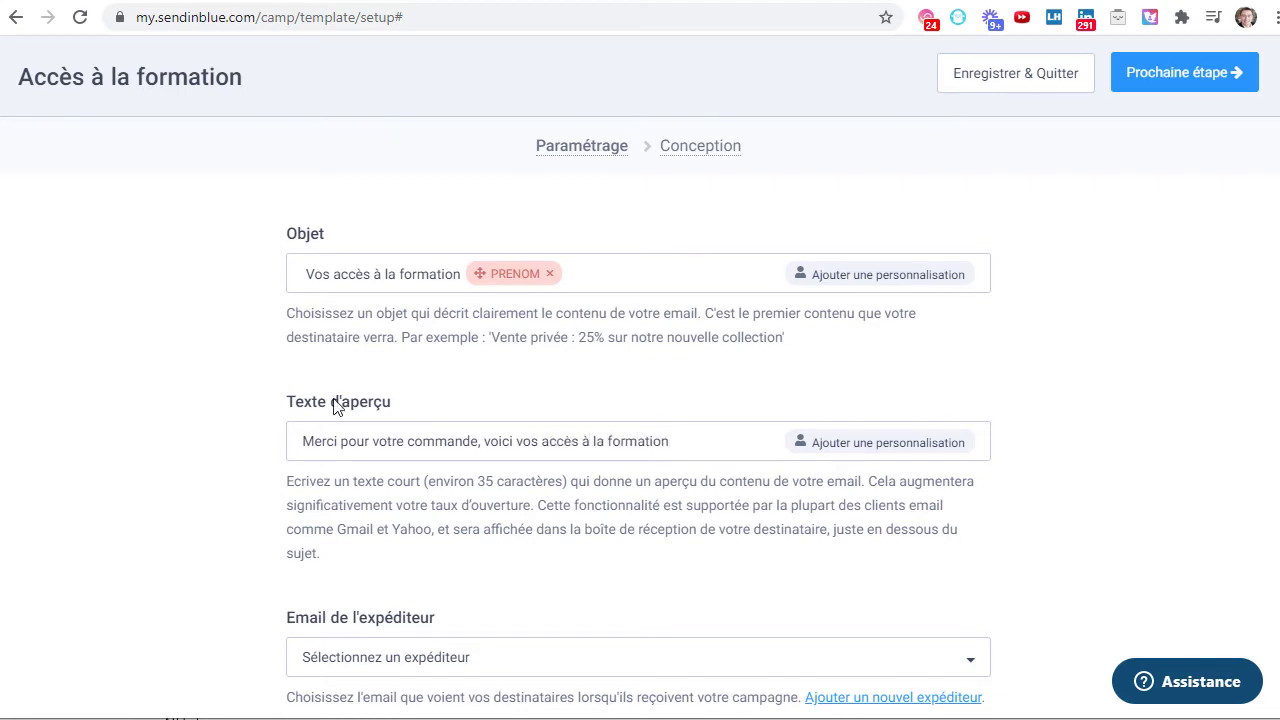
pyautogui.scroll(-1, 696, 435)
pyautogui.scroll(-2, 692, 435)
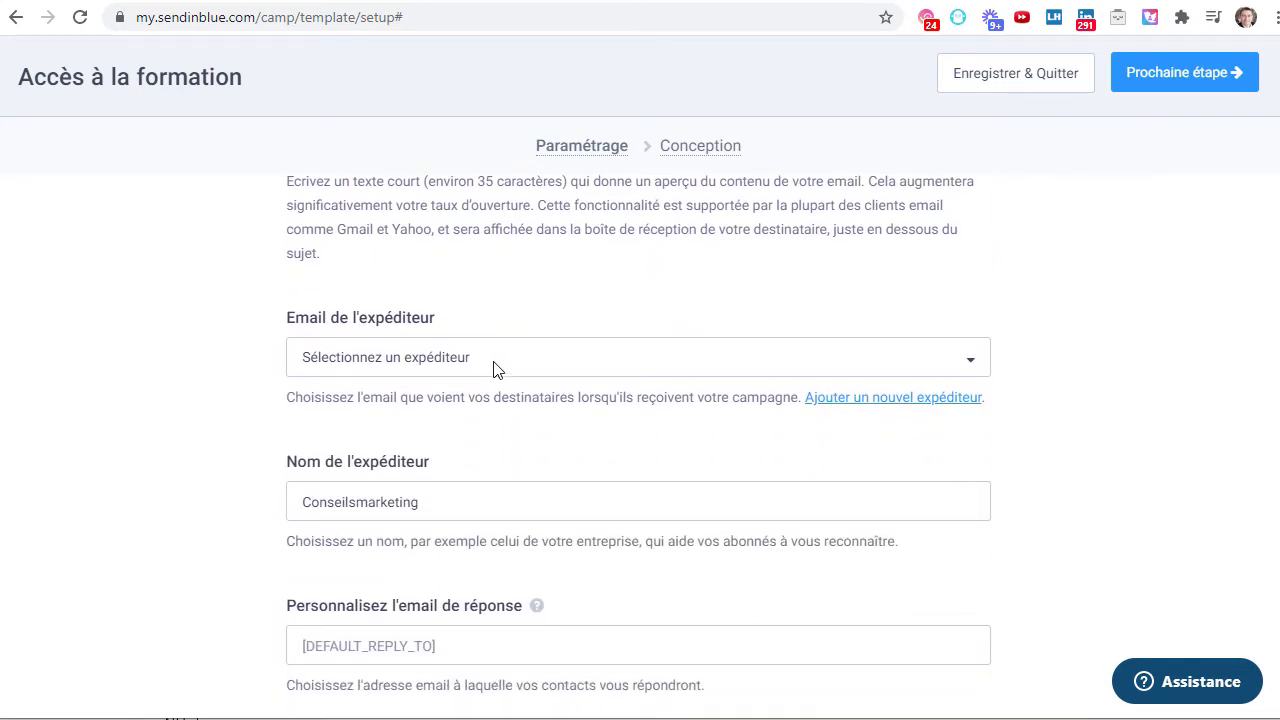
# - Choose the ConseilsMarketing.com address as sender email so the sender name fills in
pyautogui.click(492, 360)
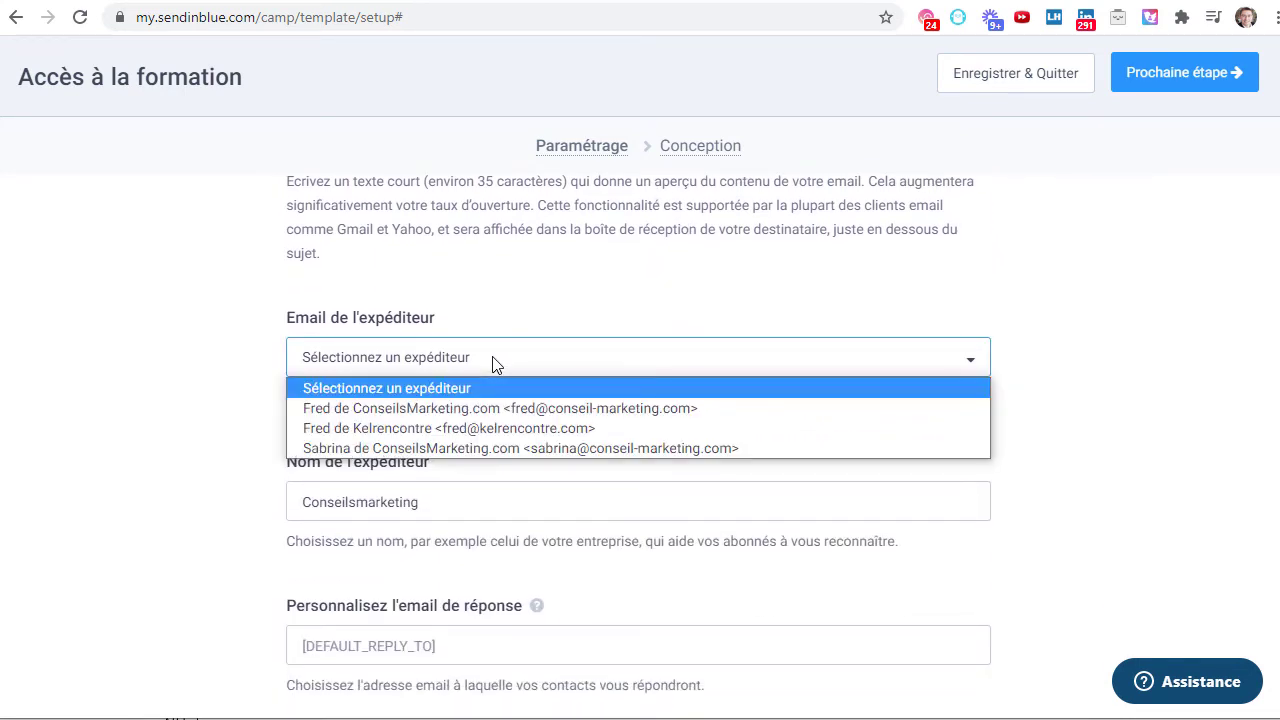
pyautogui.click(587, 412)
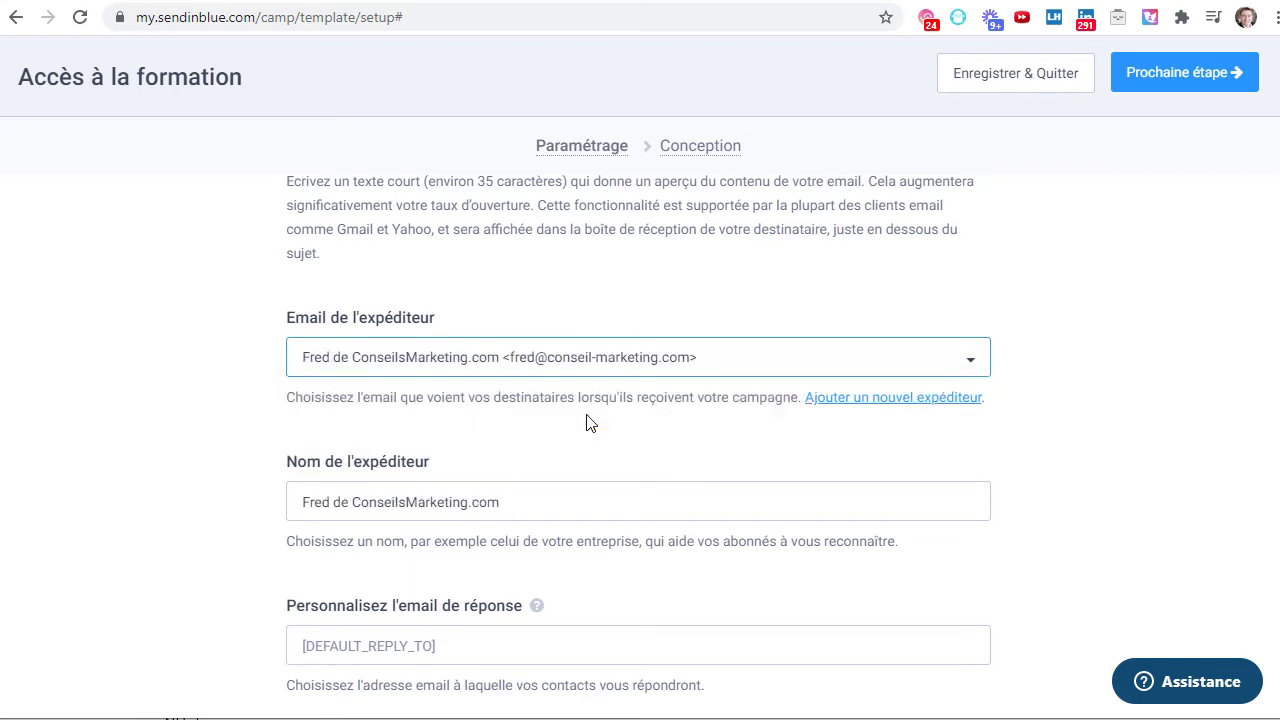
pyautogui.click(206, 464)
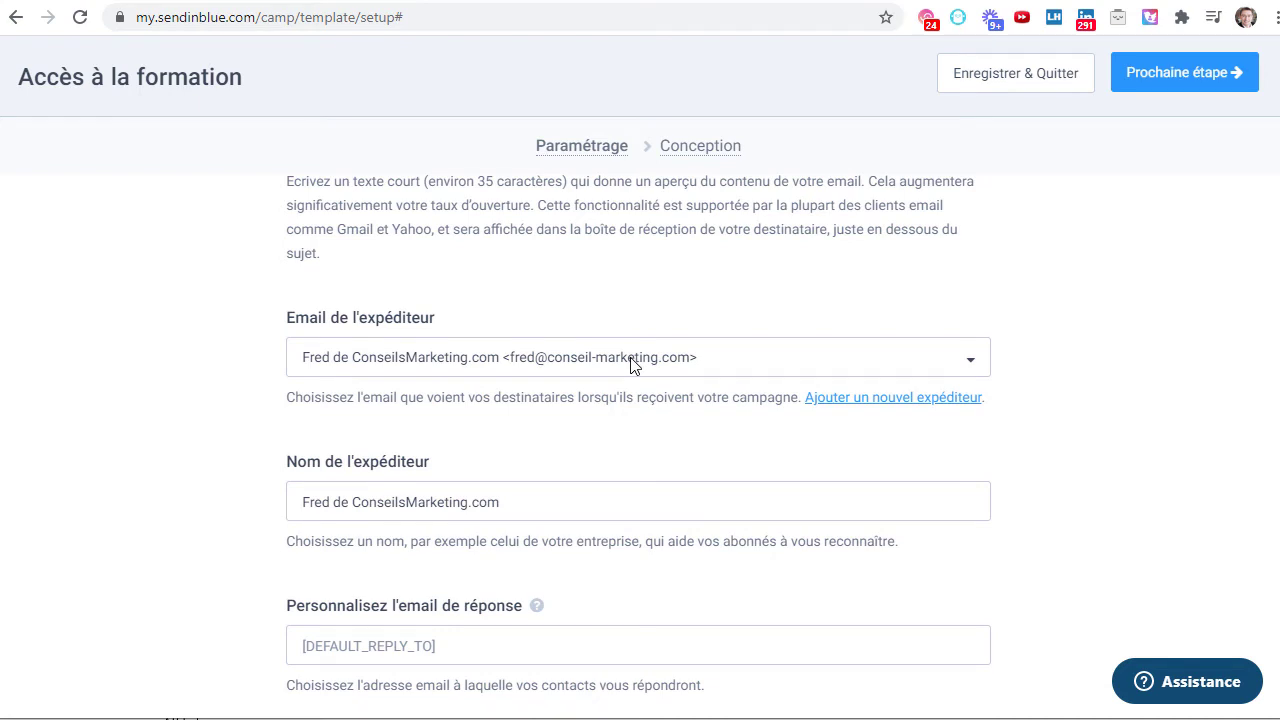
# - Fill in the email's reply-to address field
pyautogui.scroll(-2, 630, 365)
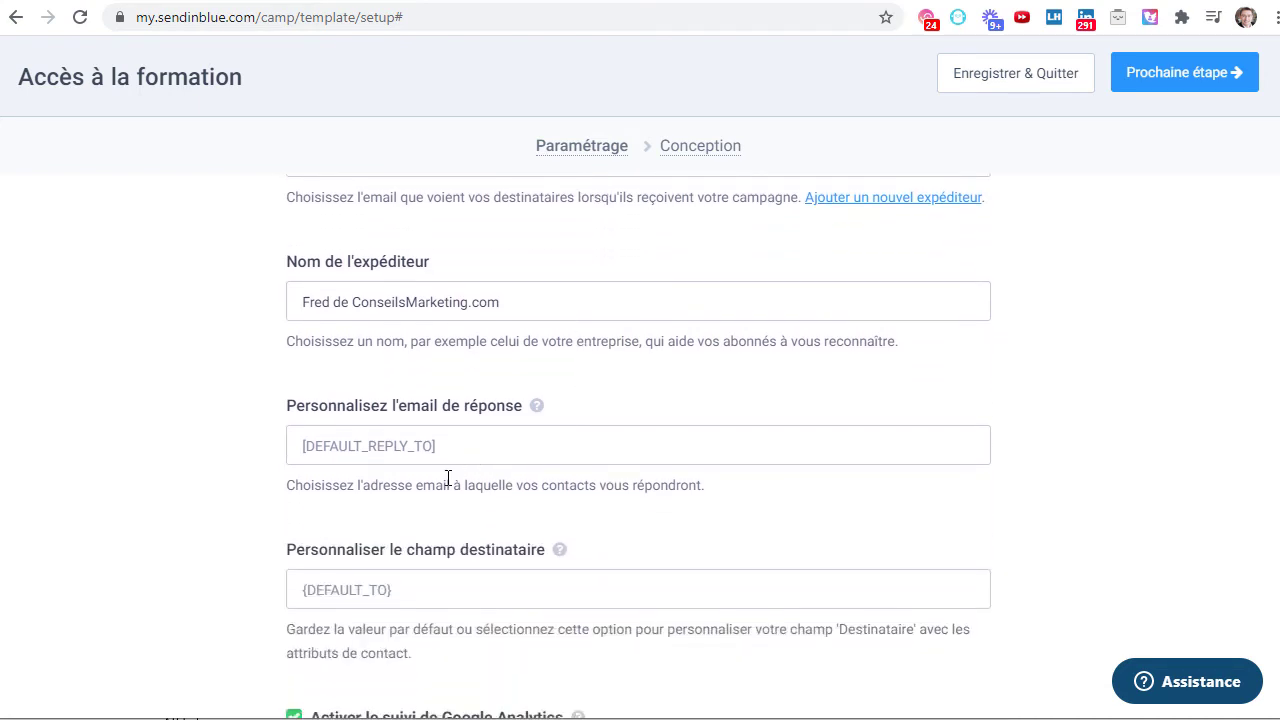
pyautogui.click(423, 456)
pyautogui.write('Fred')
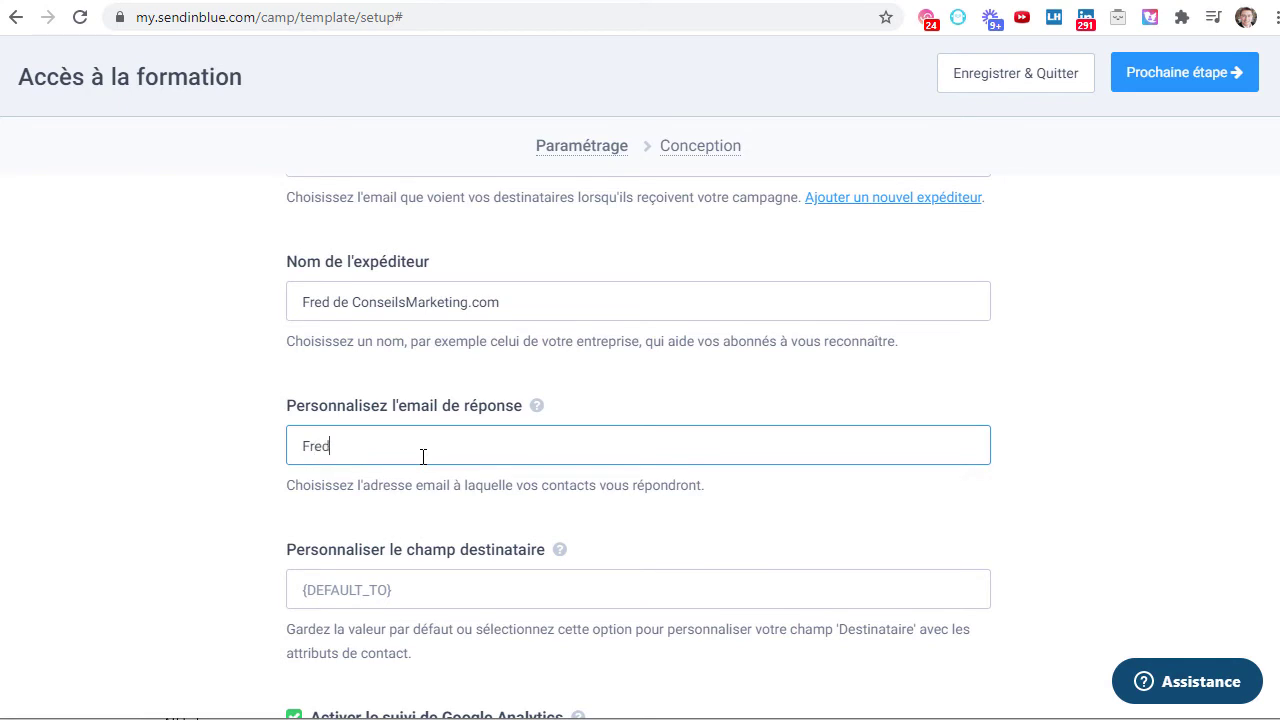
pyautogui.scroll(-4, 423, 456)
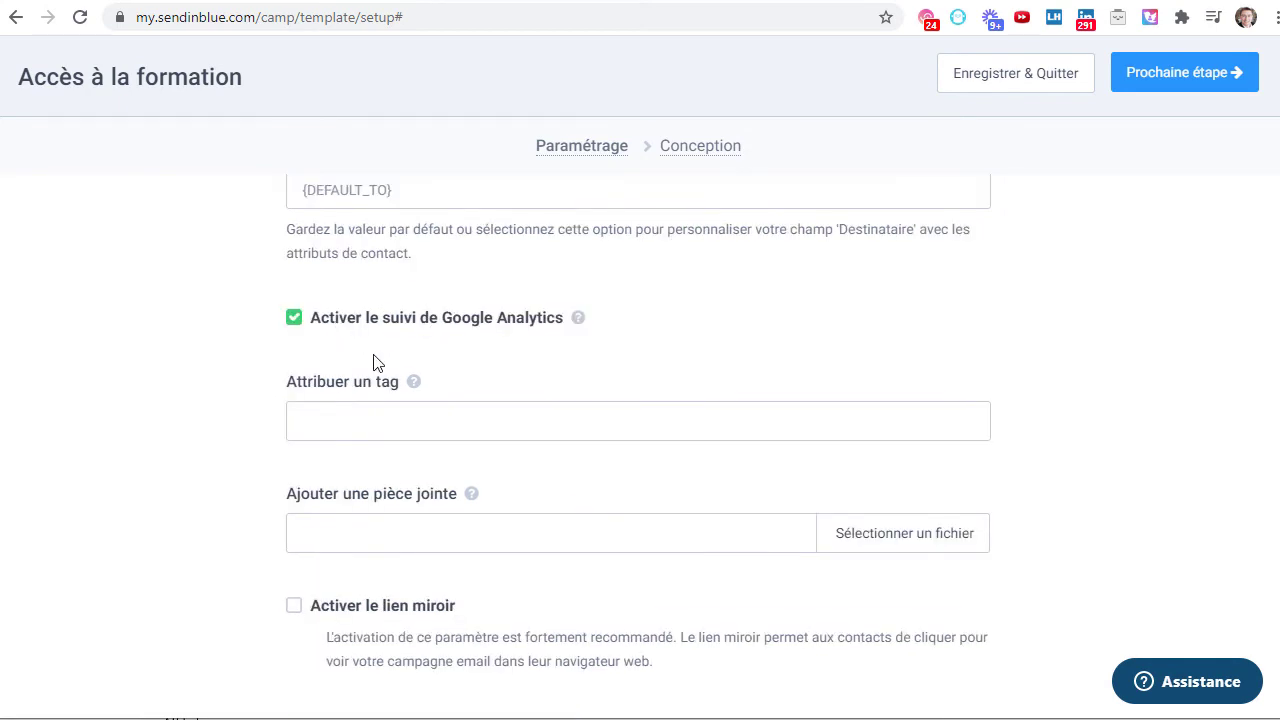
pyautogui.scroll(-1, 377, 363)
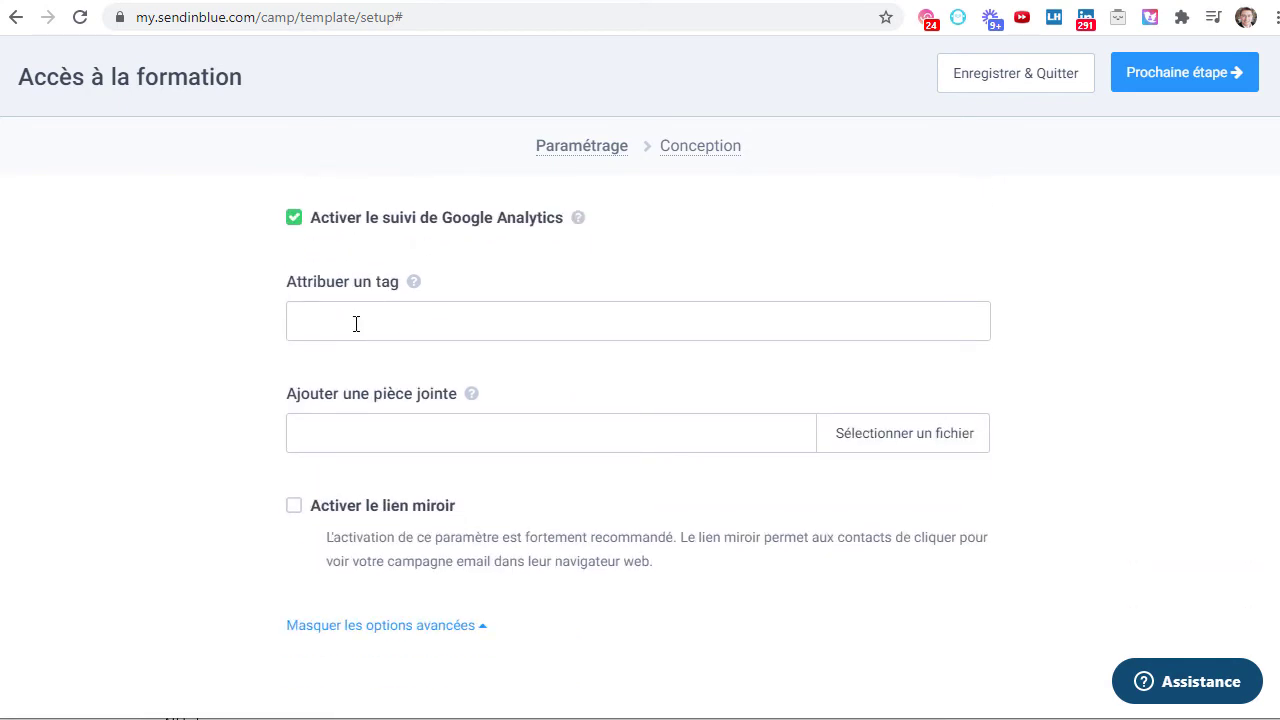
# - Add the new tag 'client' to the email and continue to the Conception step
pyautogui.click(356, 323)
pyautogui.write('client')
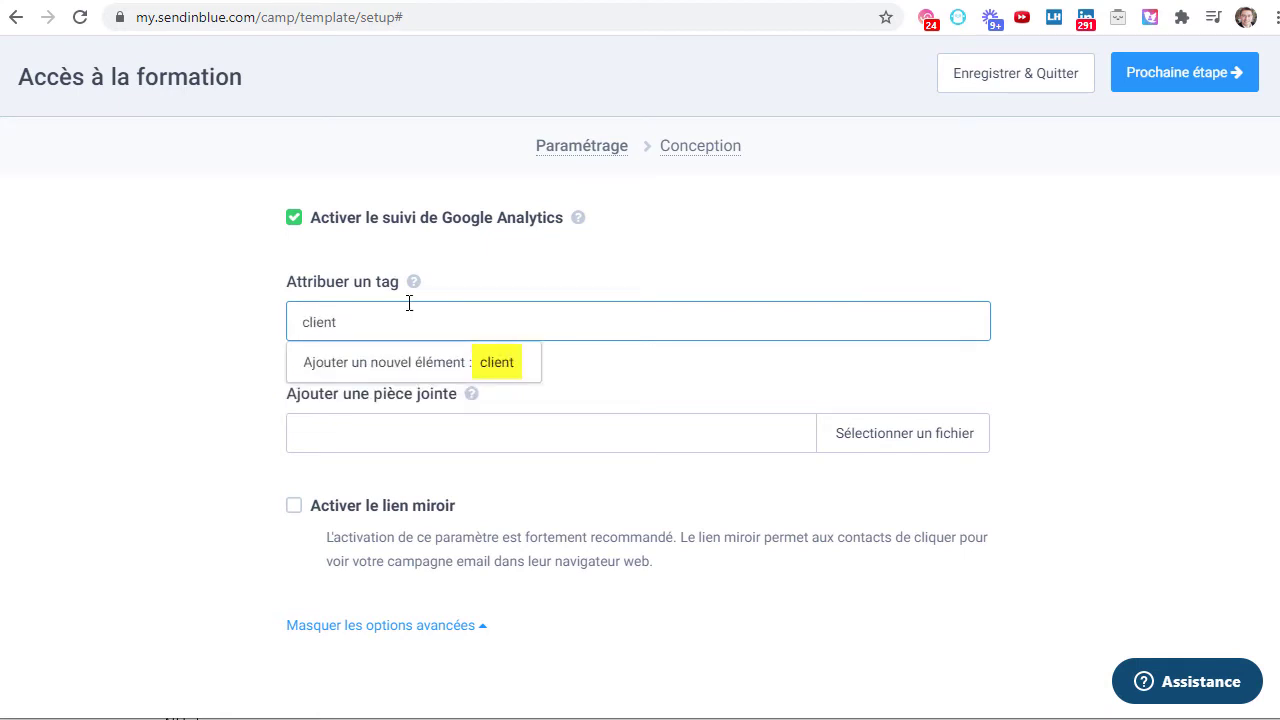
pyautogui.click(496, 372)
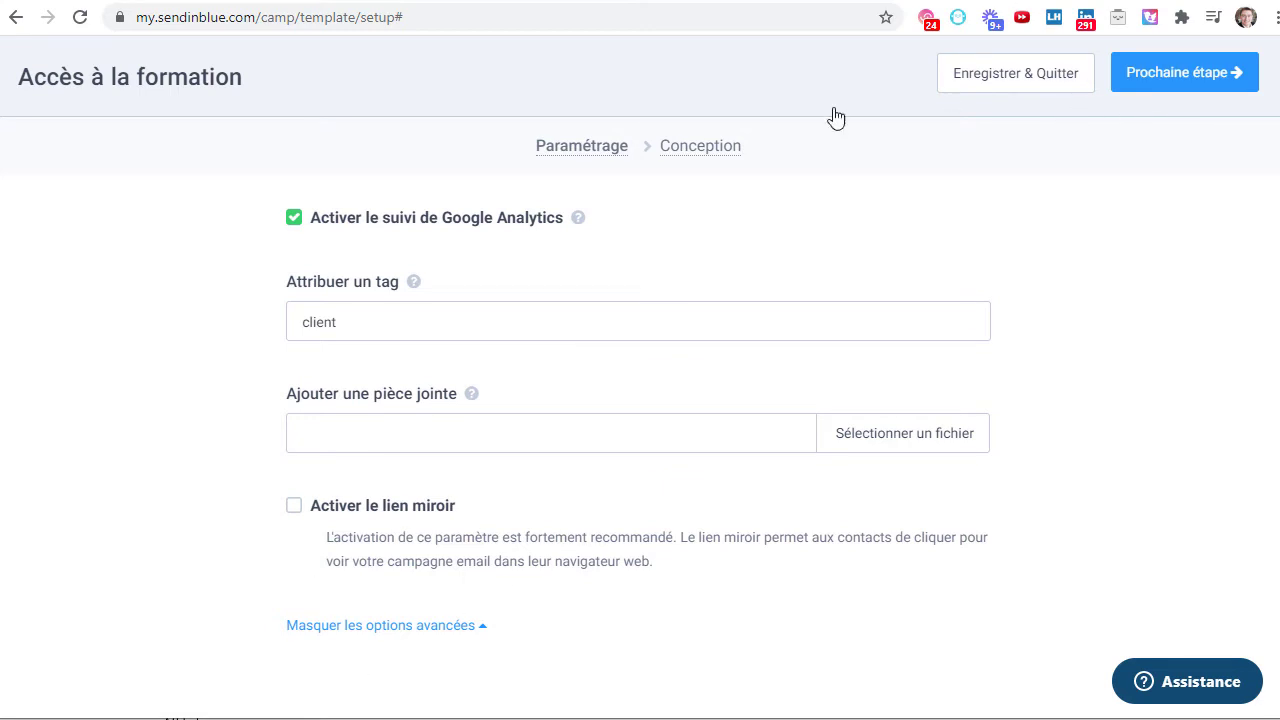
pyautogui.scroll(10, 970, 260)
pyautogui.click(1146, 98)
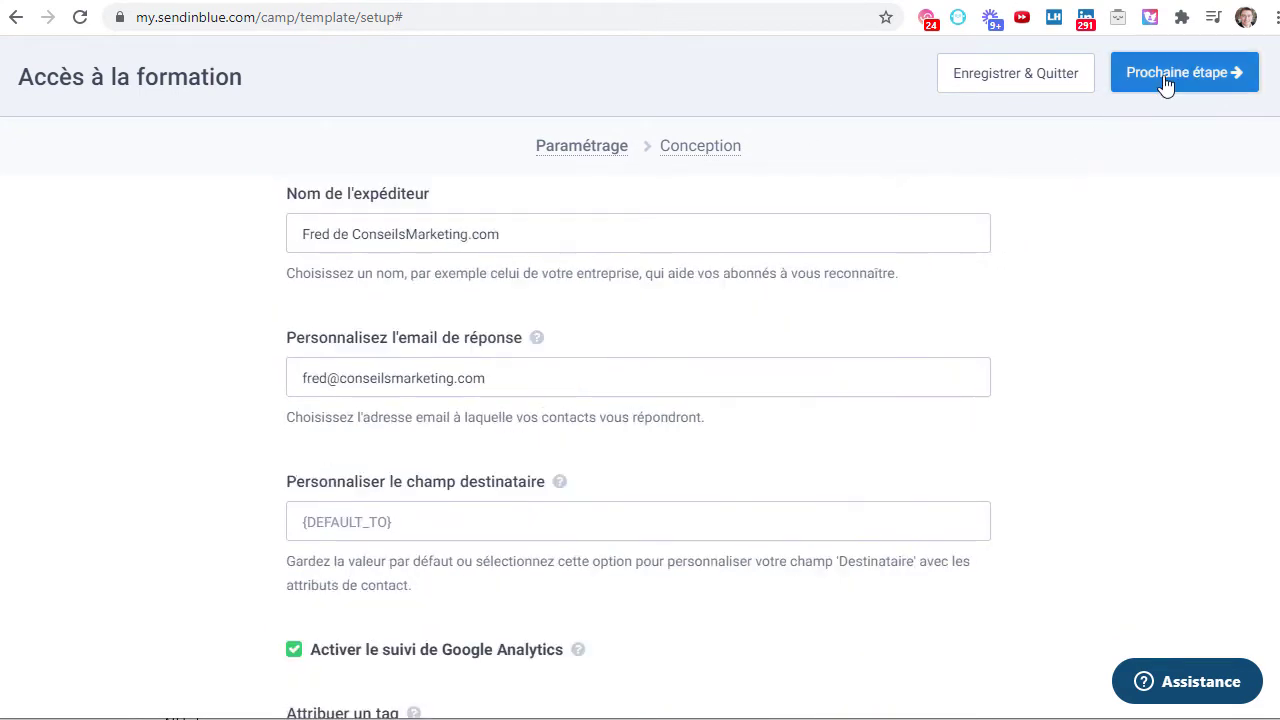
pyautogui.scroll(-3, 600, 400)
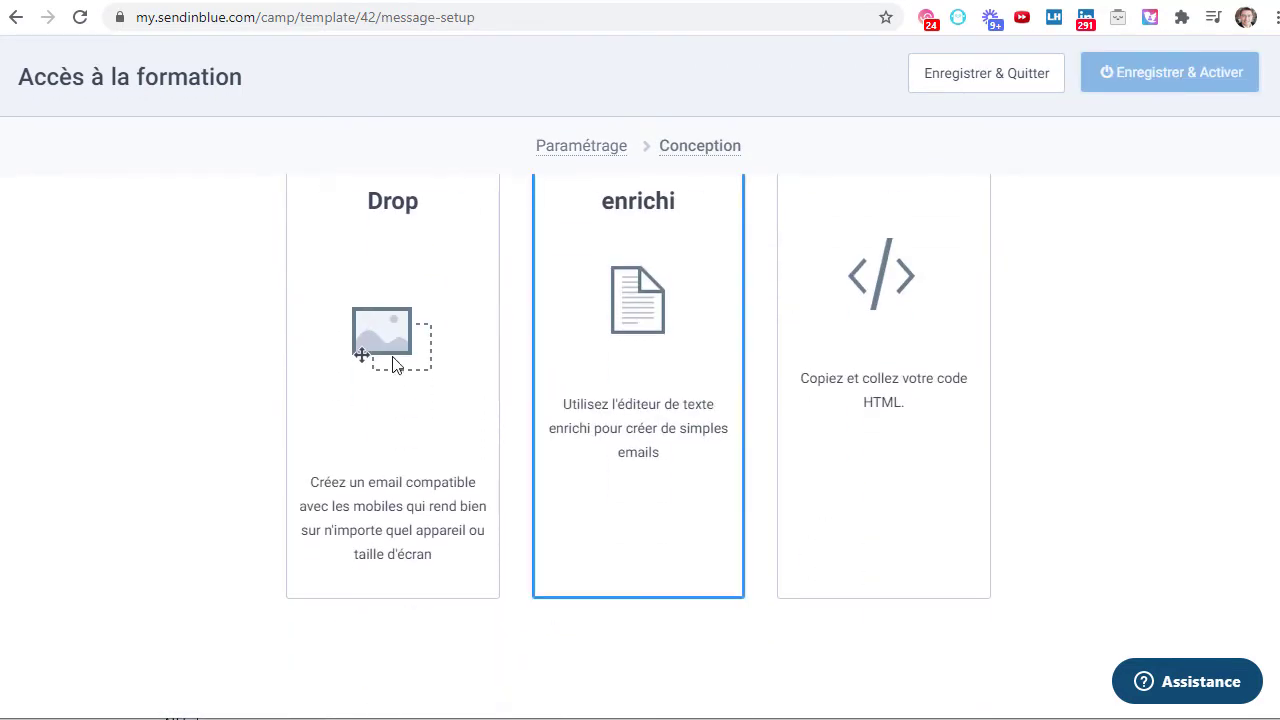
# - In the rich text editor, write 'Bonjour', 'Merci pour votre commande, voici vos accès à la formation vidéo :' and 'Bonne lecture' with signature
pyautogui.scroll(3, 330, 400)
pyautogui.scroll(-2, 410, 400)
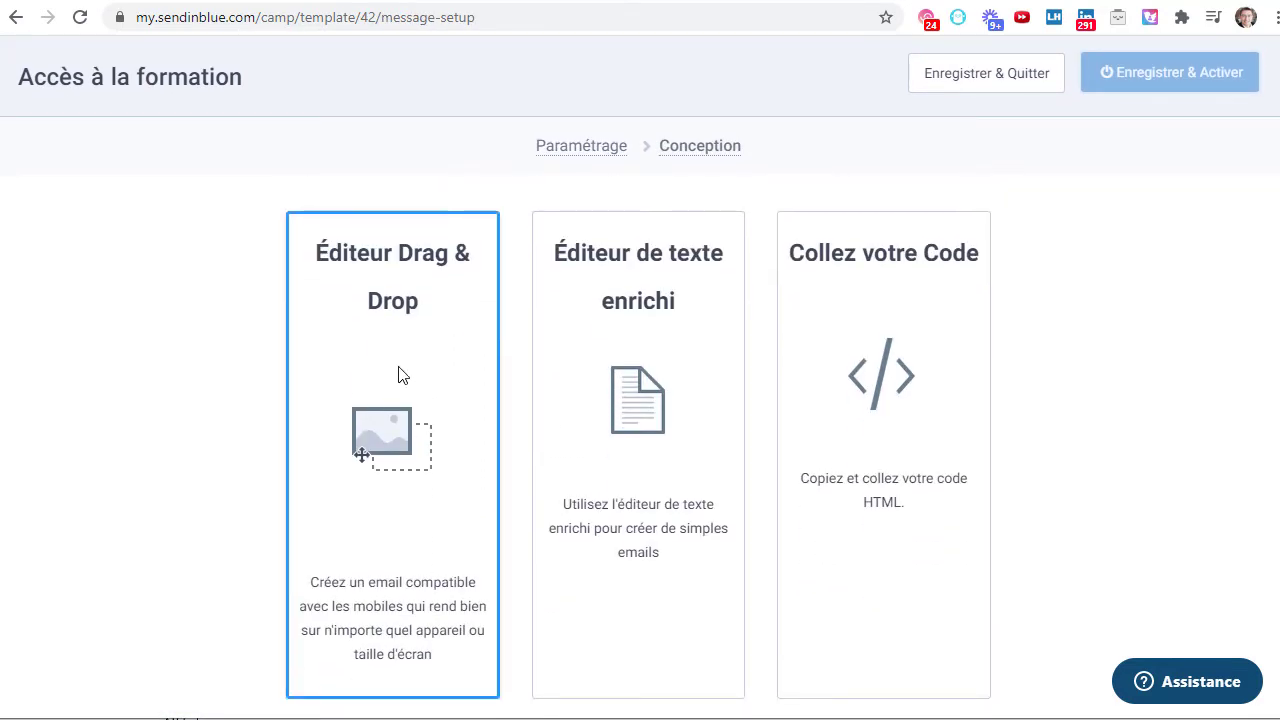
pyautogui.click(590, 405)
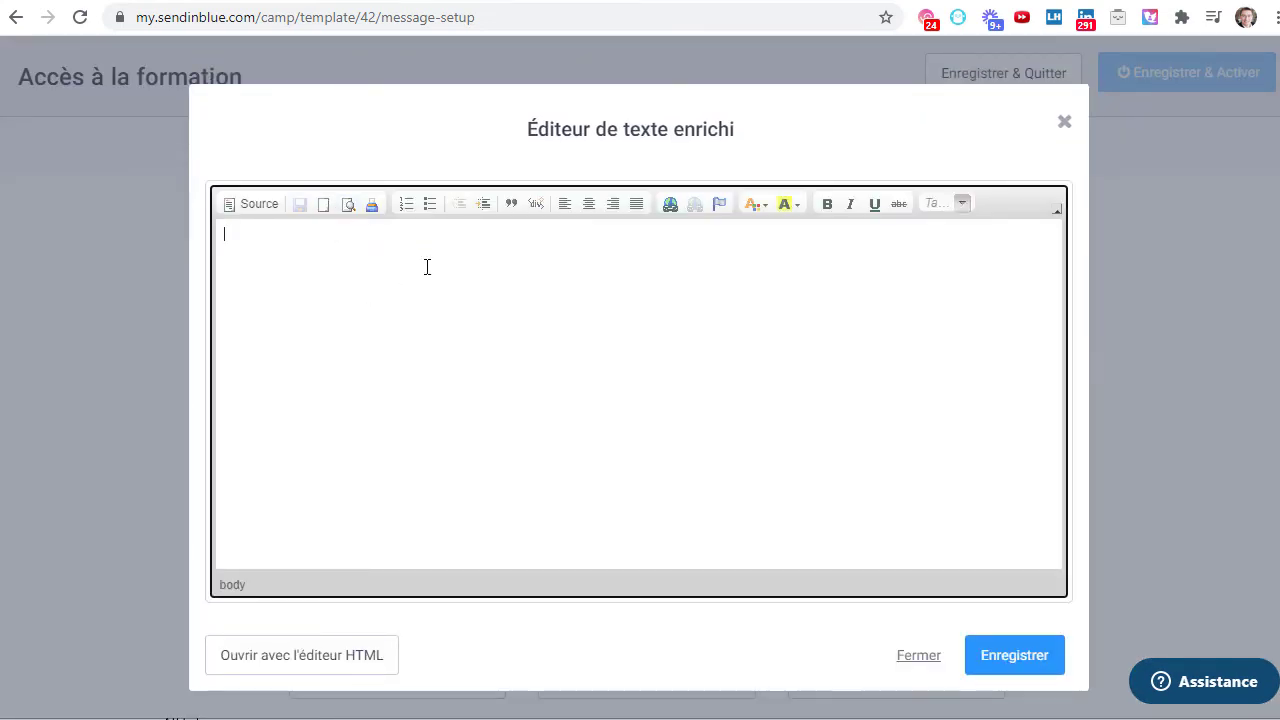
pyautogui.write('Bonjour,')
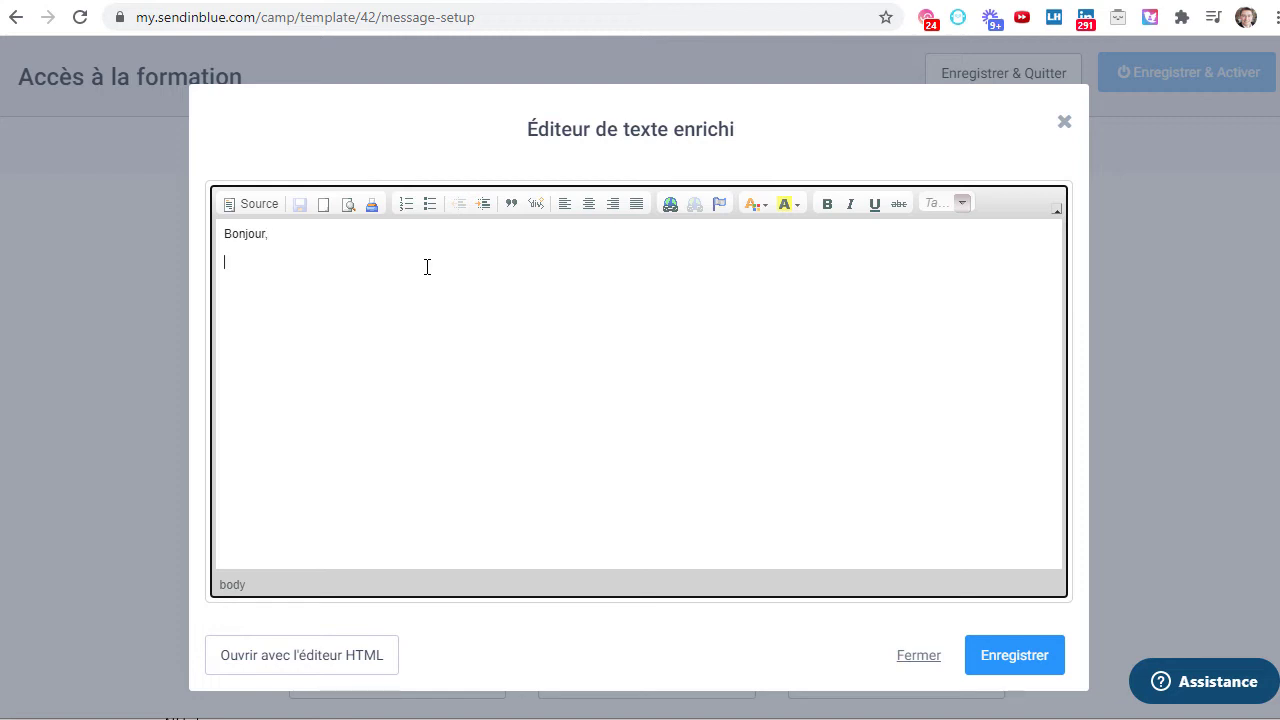
pyautogui.press('Return')
pyautogui.write('MLerc')
pyautogui.press('BackSpace')
pyautogui.press('BackSpace')
pyautogui.press('BackSpace')
pyautogui.write('ci pour votre commande, voici vos accès à la formation vidéo :')
pyautogui.press('Return')
pyautogui.press('Return')
pyautogui.write('Bonne lecture ')
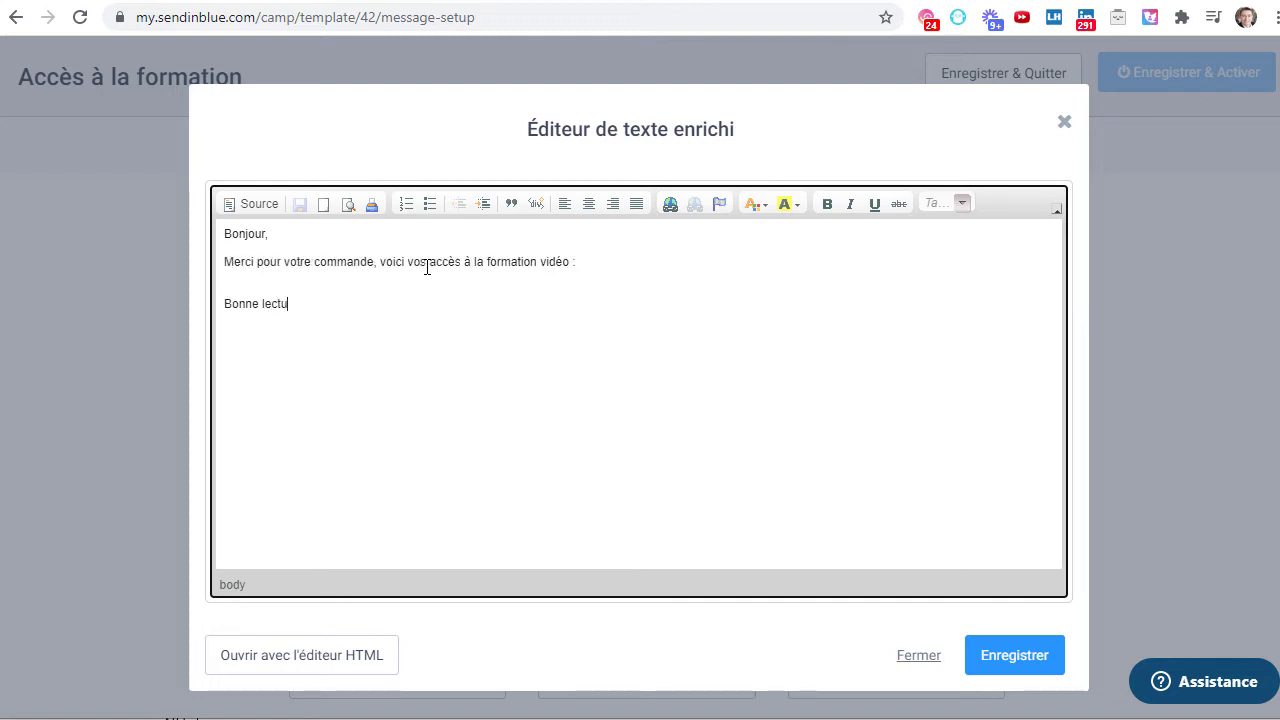
pyautogui.write('FRED')
# - Save the written email body with Enregistrer
pyautogui.click(1006, 660)
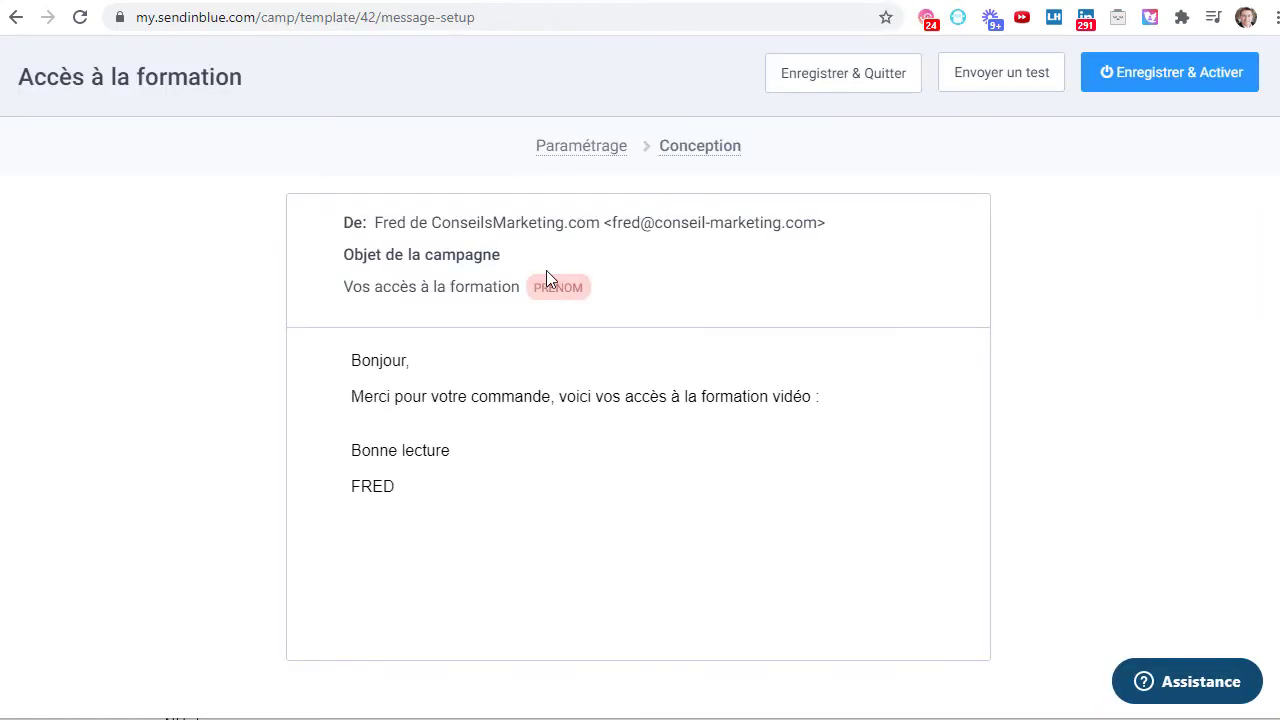
pyautogui.scroll(-1, 546, 270)
pyautogui.scroll(3, 549, 293)
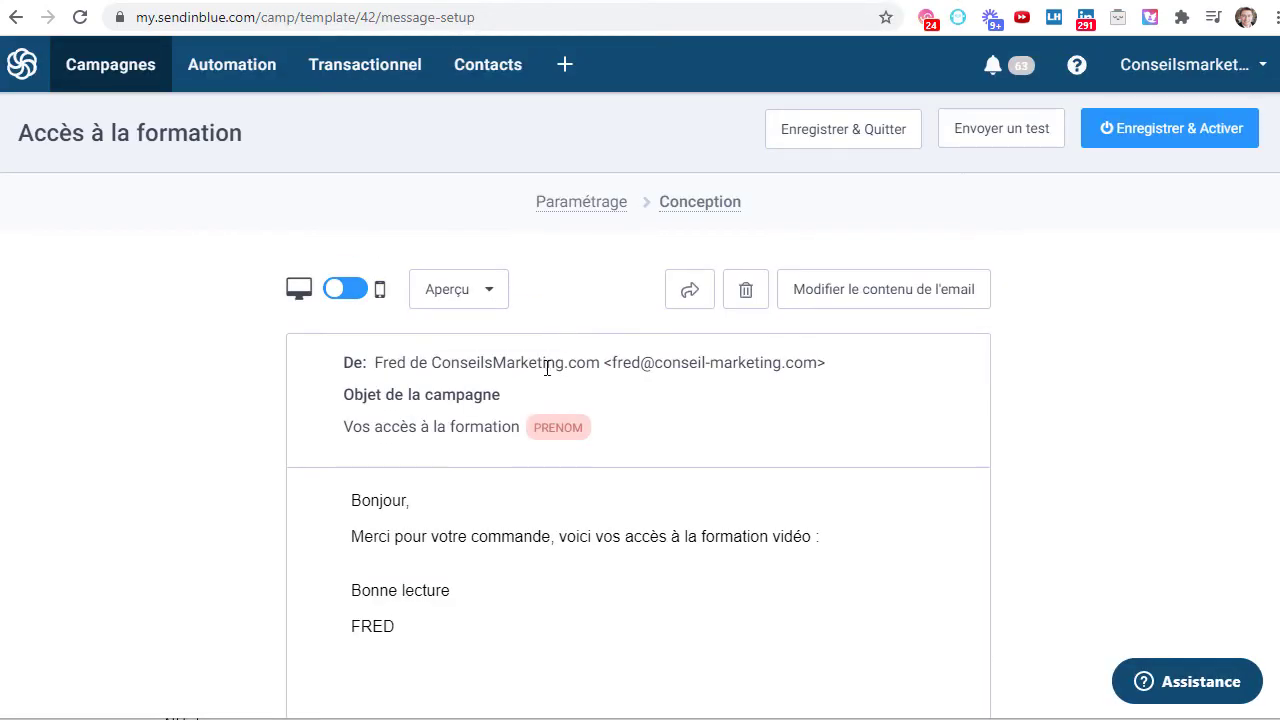
# - Compare the mobile and desktop previews of the email, ending on desktop
pyautogui.click(340, 290)
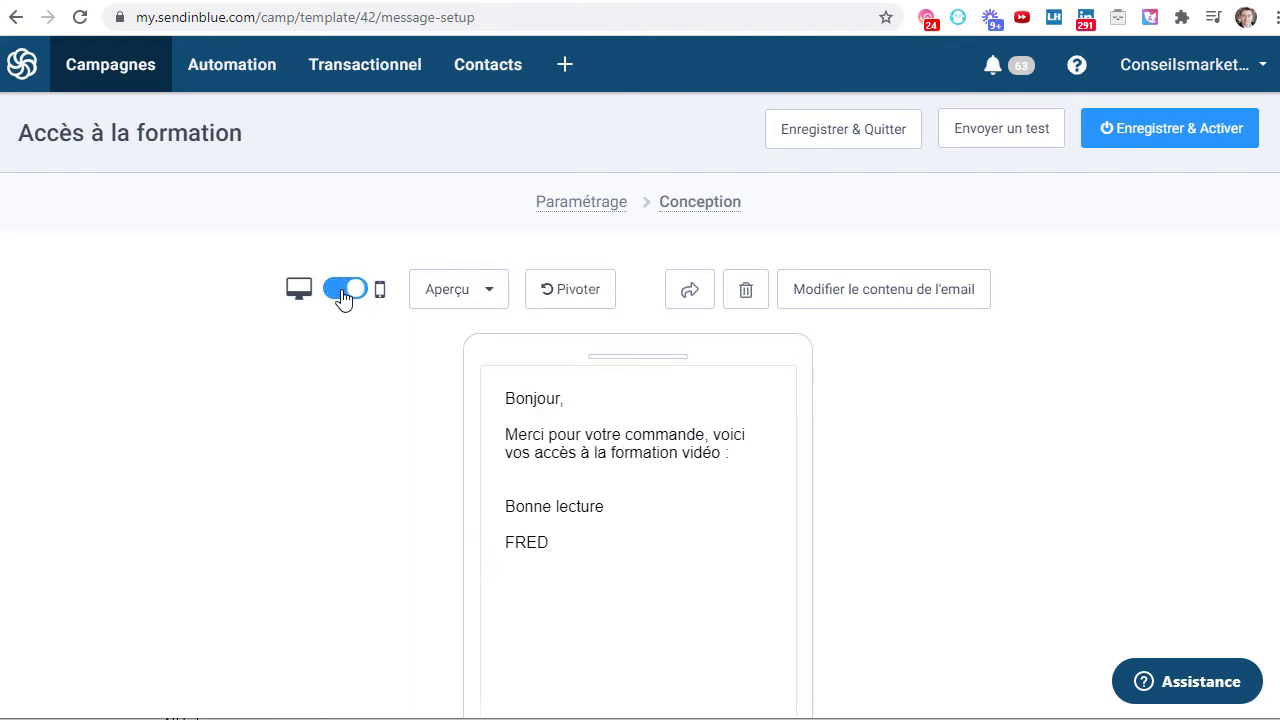
pyautogui.scroll(-1, 349, 491)
pyautogui.scroll(1, 345, 450)
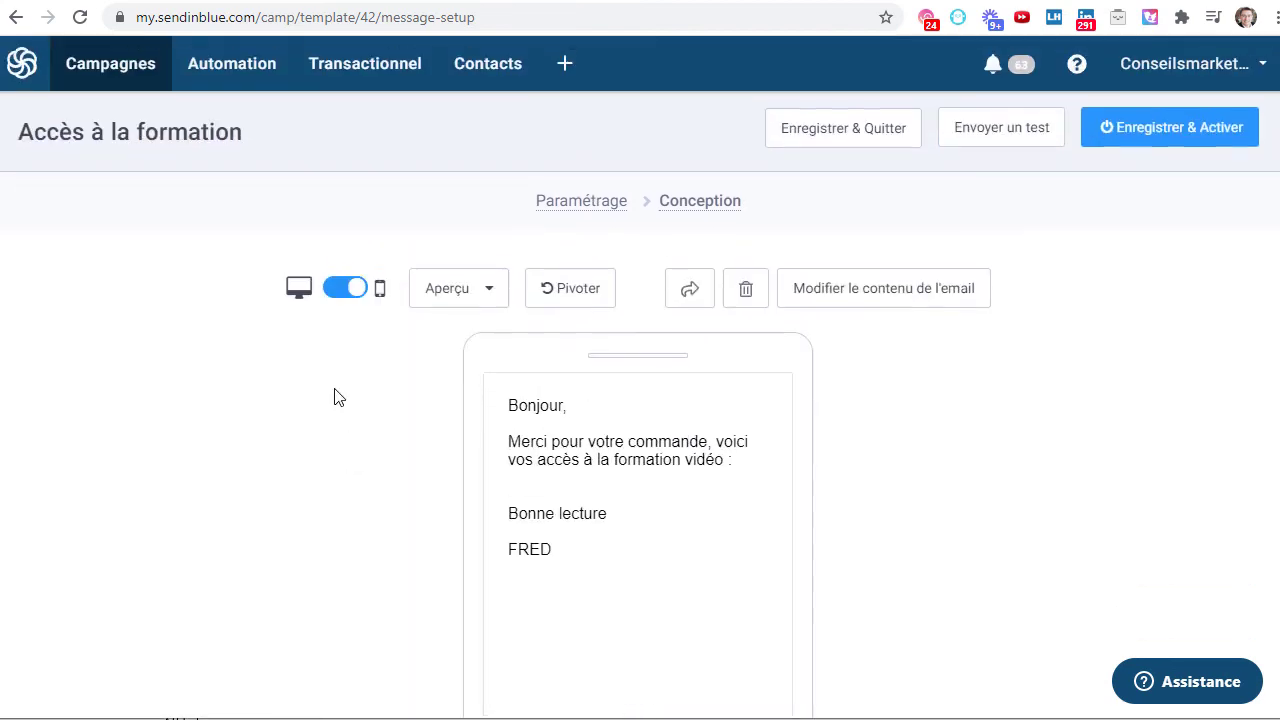
pyautogui.click(346, 300)
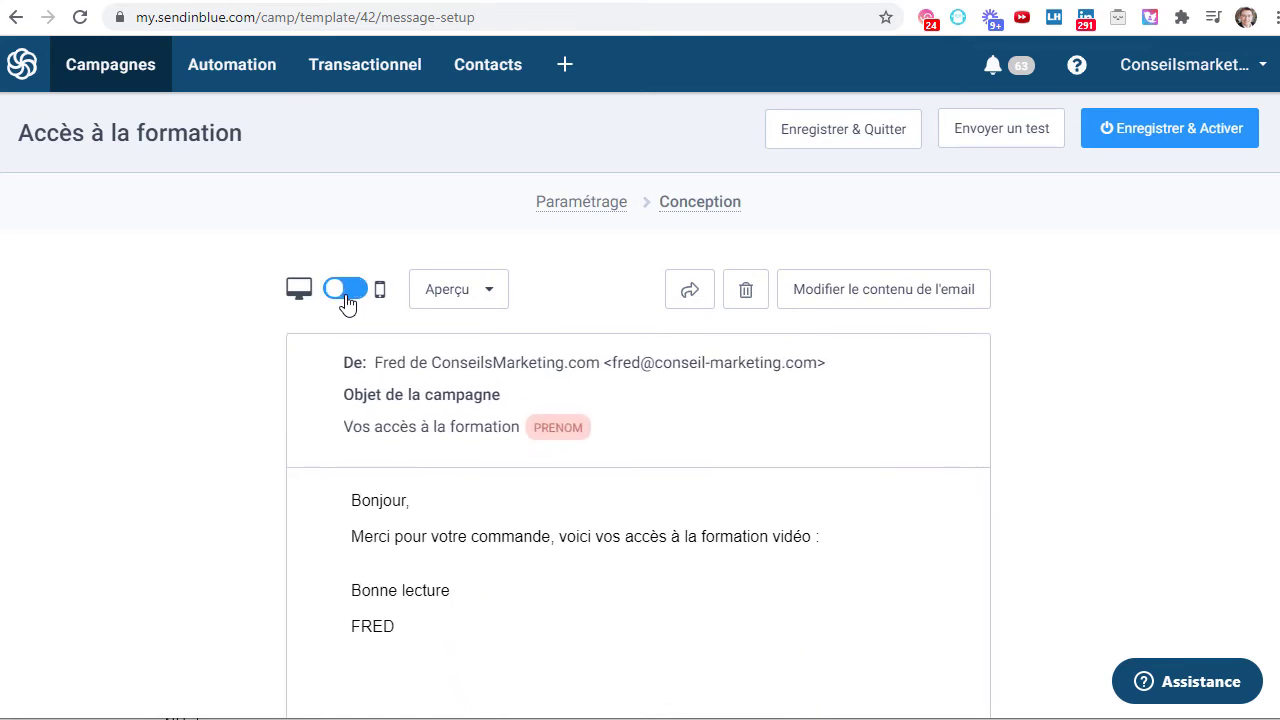
pyautogui.click(347, 302)
pyautogui.click(345, 290)
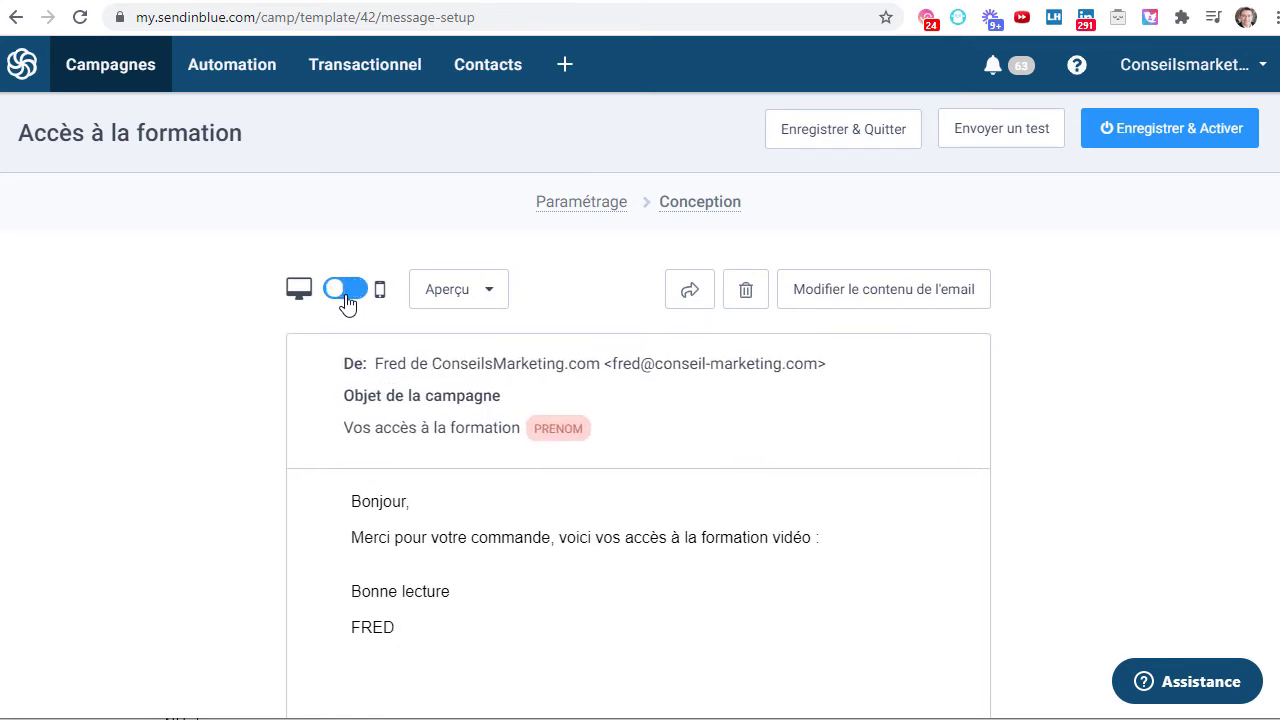
pyautogui.click(347, 302)
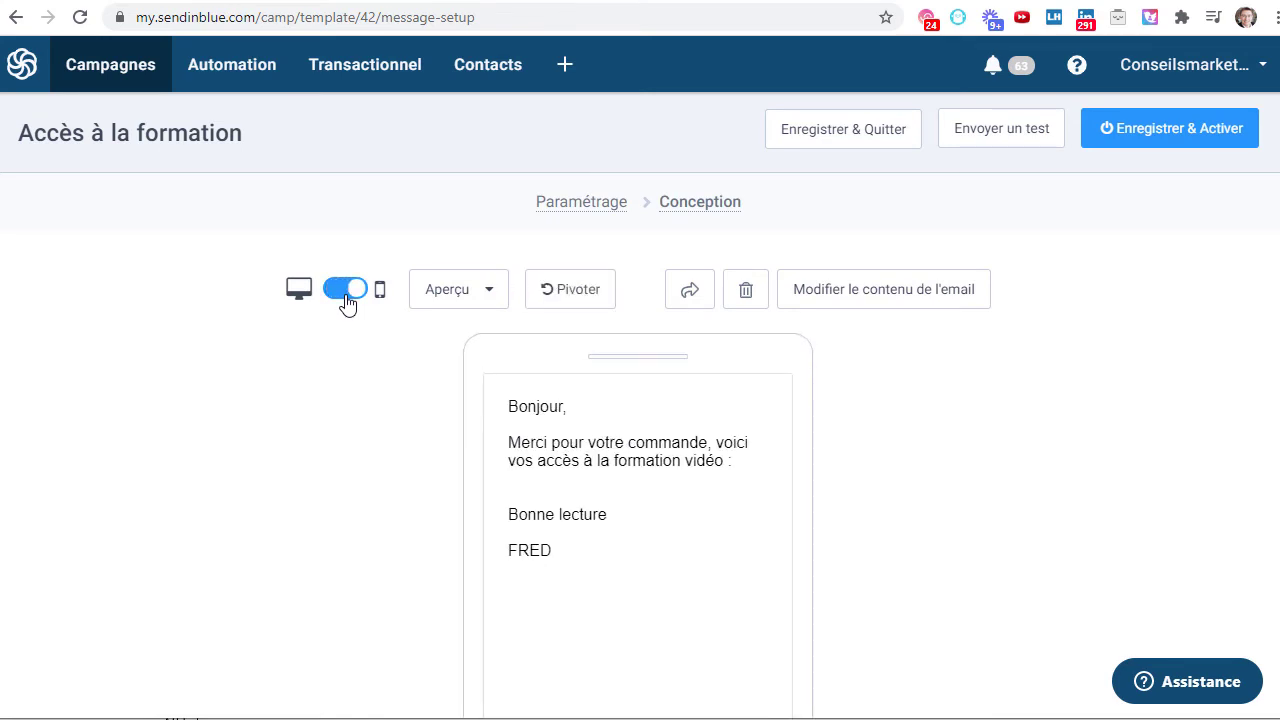
pyautogui.click(346, 296)
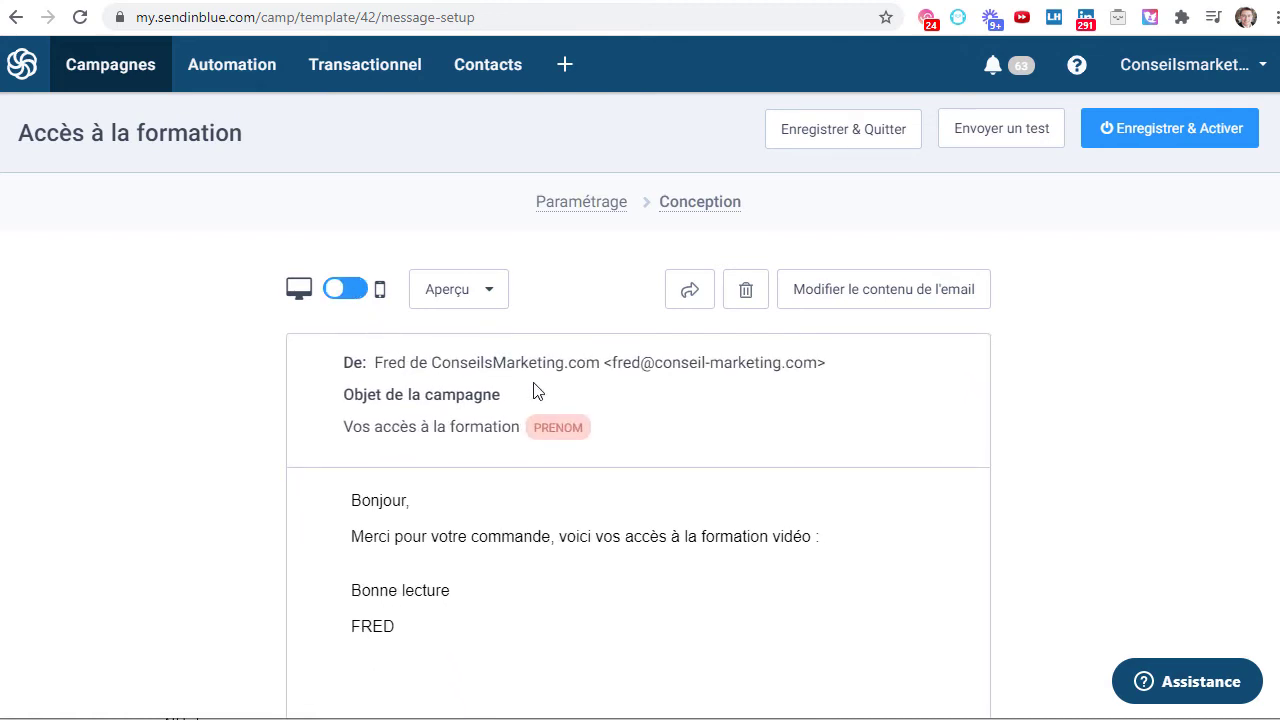
pyautogui.scroll(-3, 533, 380)
pyautogui.scroll(3, 533, 390)
# - Send a test email to the test recipient address and dismiss the failed-send report
pyautogui.click(1008, 137)
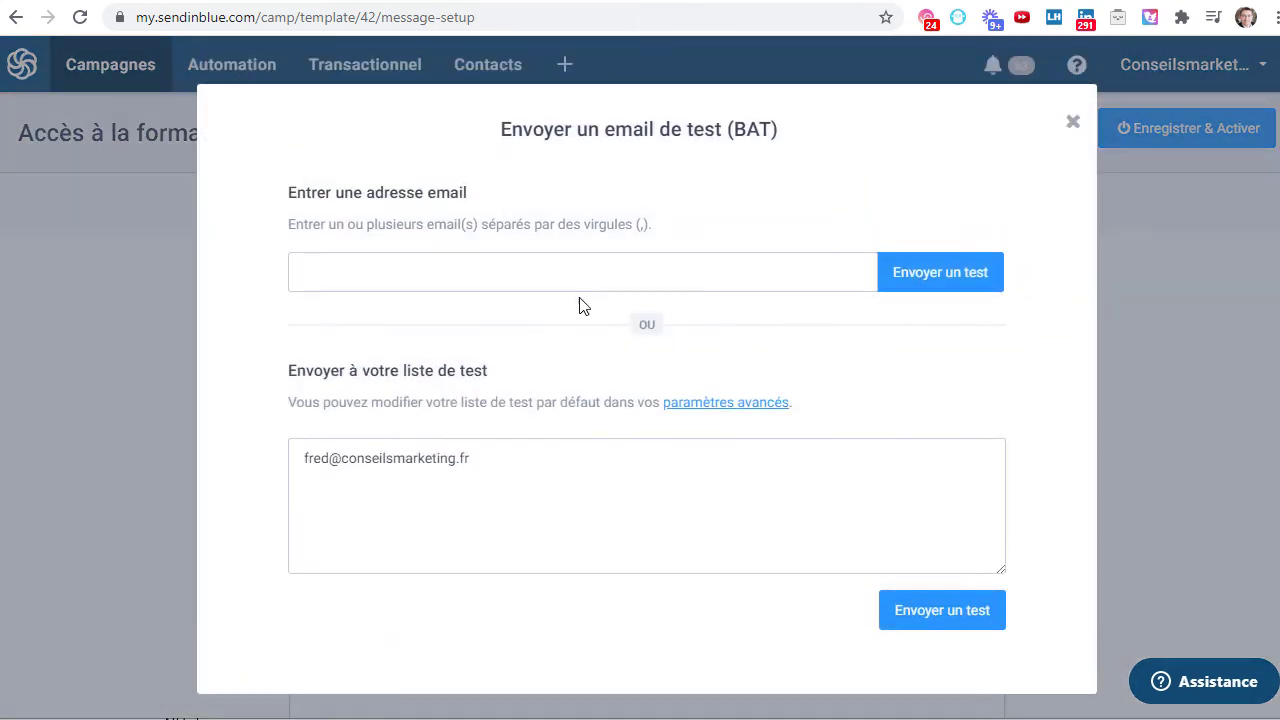
pyautogui.click(388, 260)
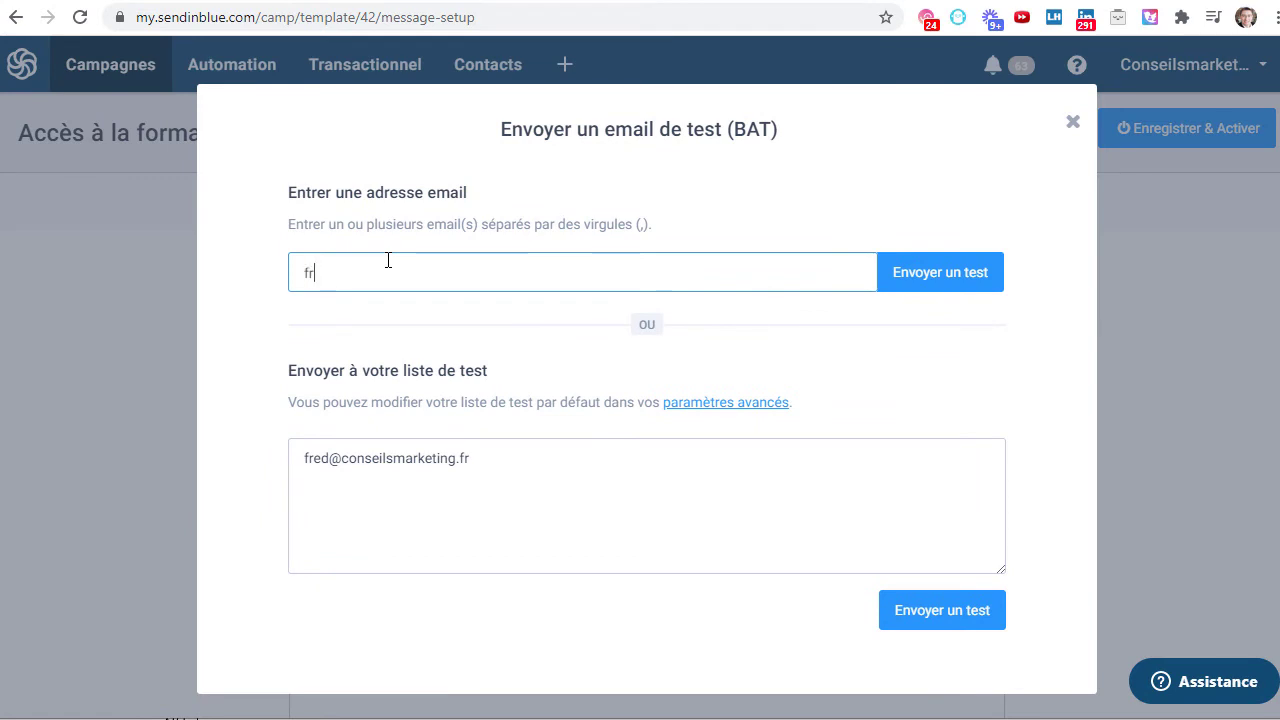
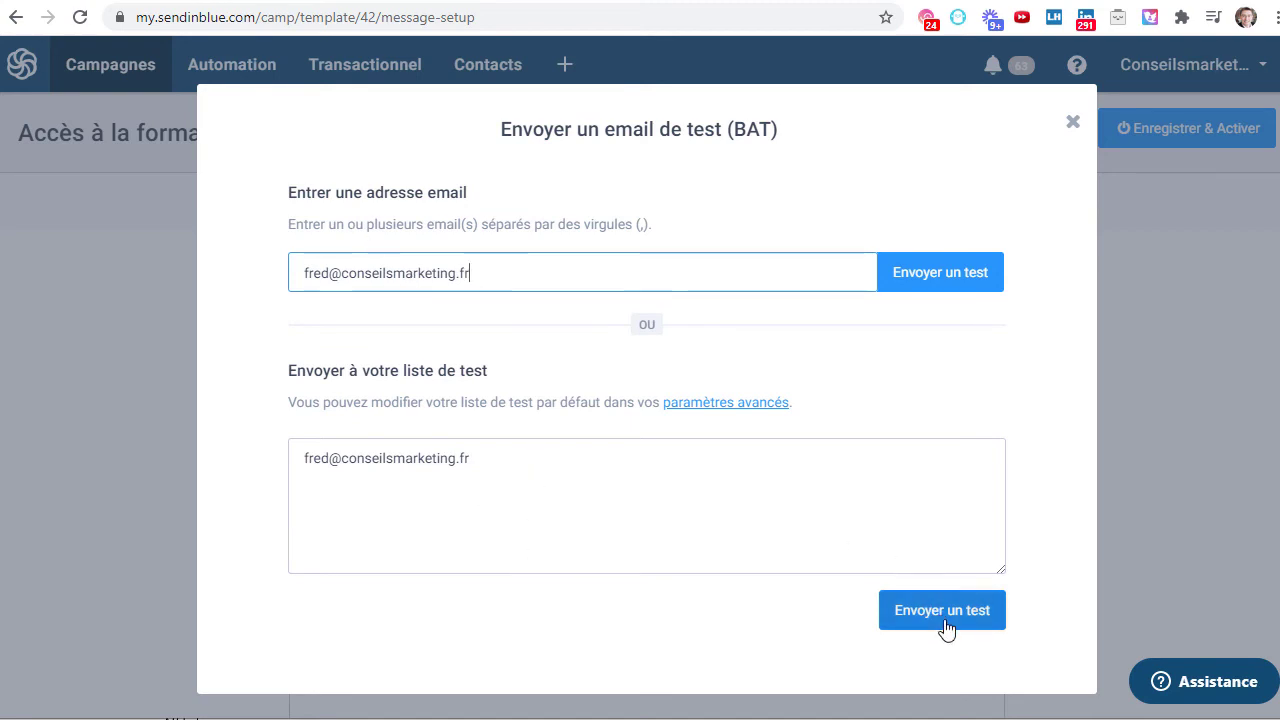
pyautogui.click(922, 280)
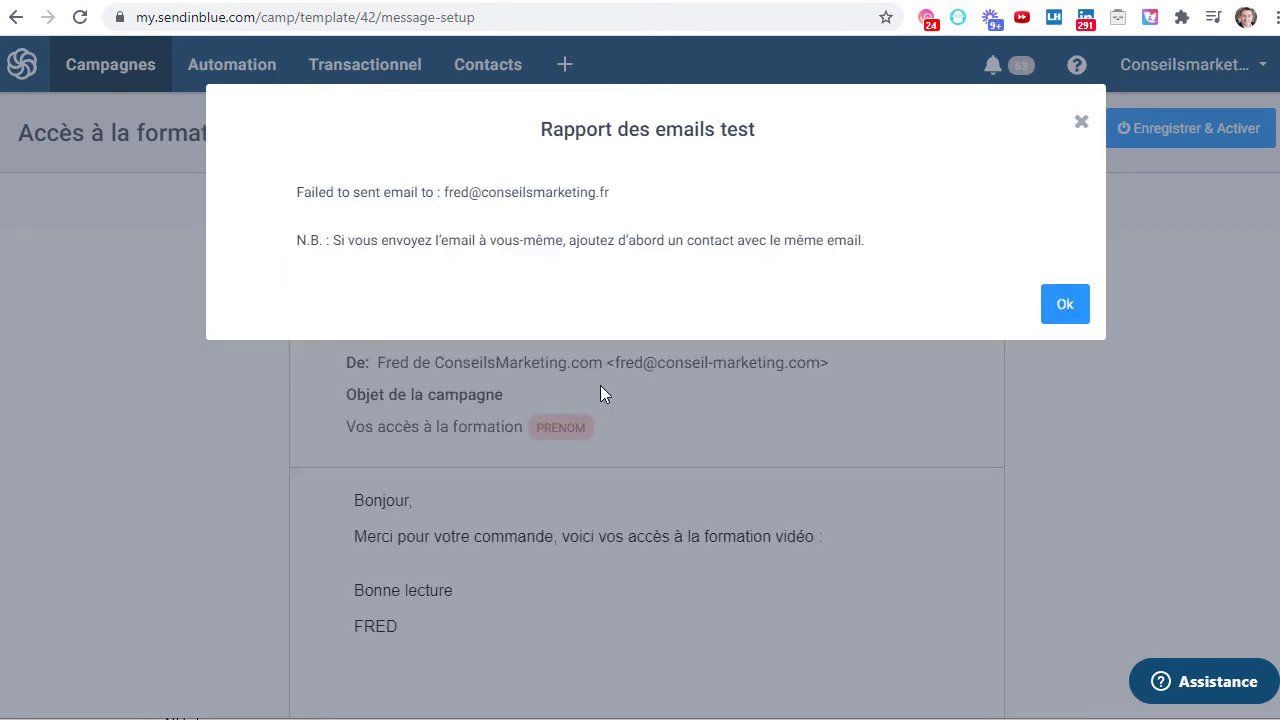
pyautogui.click(1063, 304)
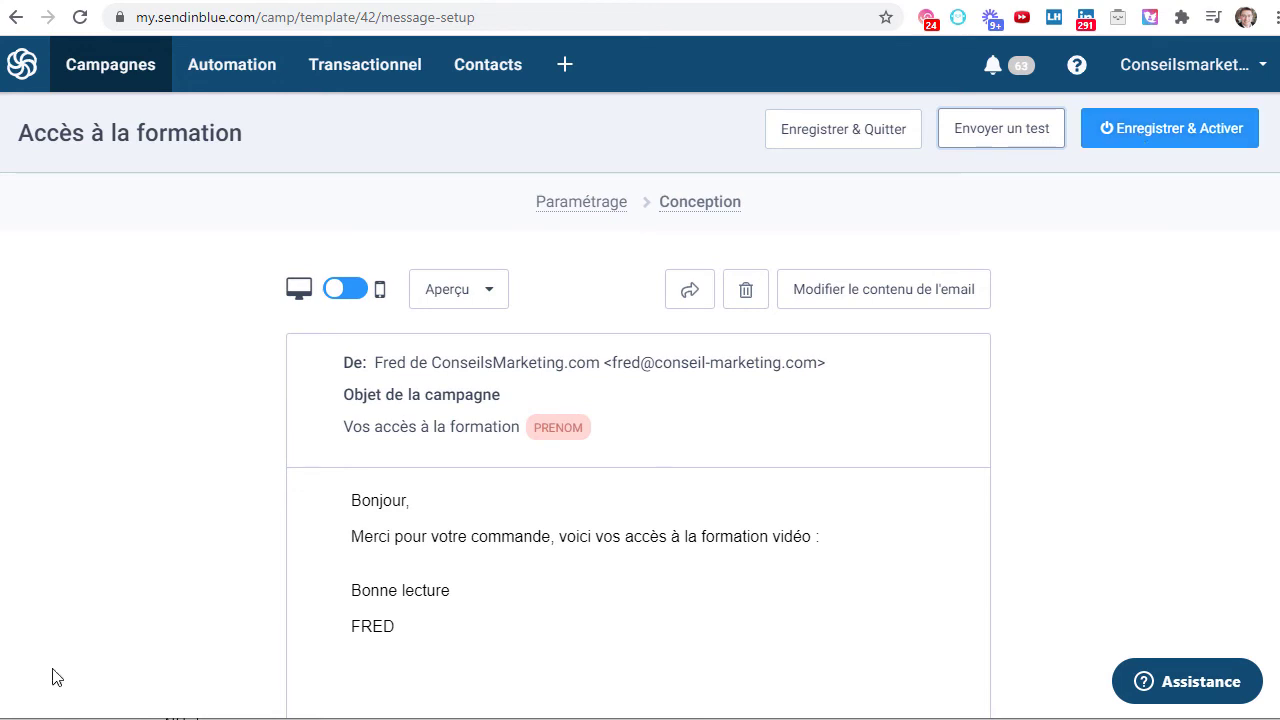
# - Select the email body text from greeting to signature, then create a blank Word document
pyautogui.moveTo(358, 493); pyautogui.dragTo(489, 640)
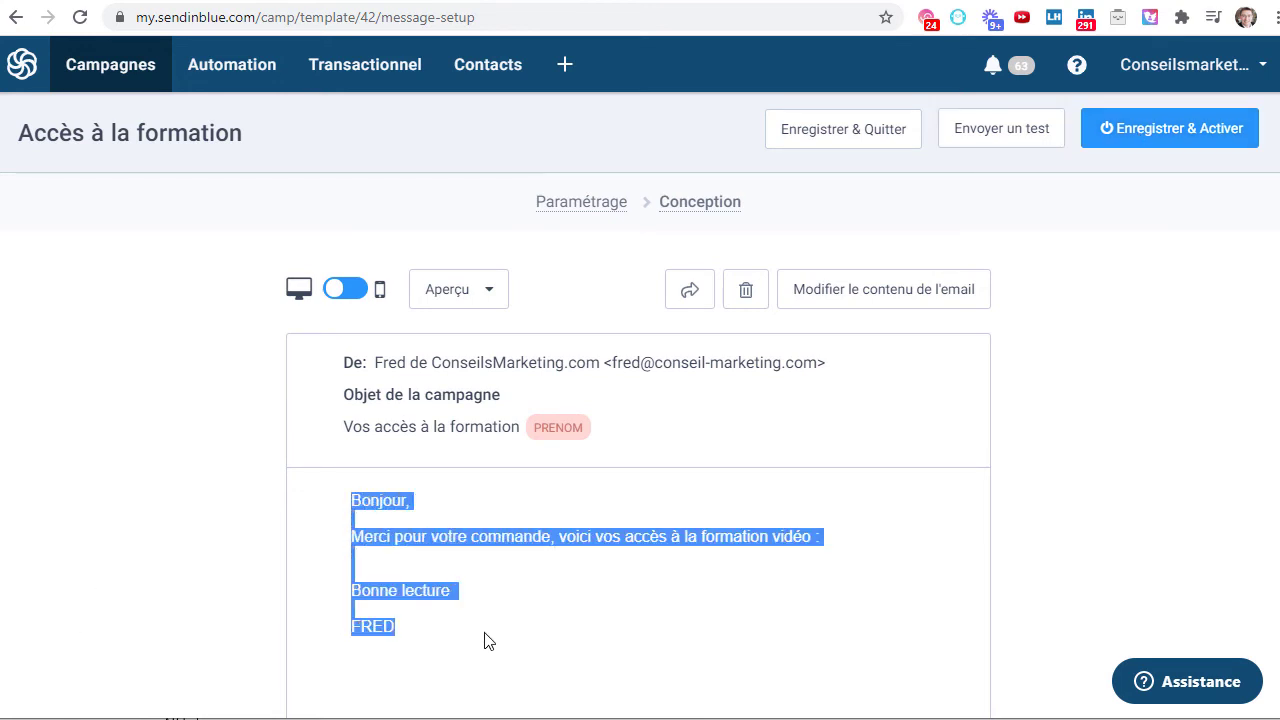
pyautogui.click(981, 135)
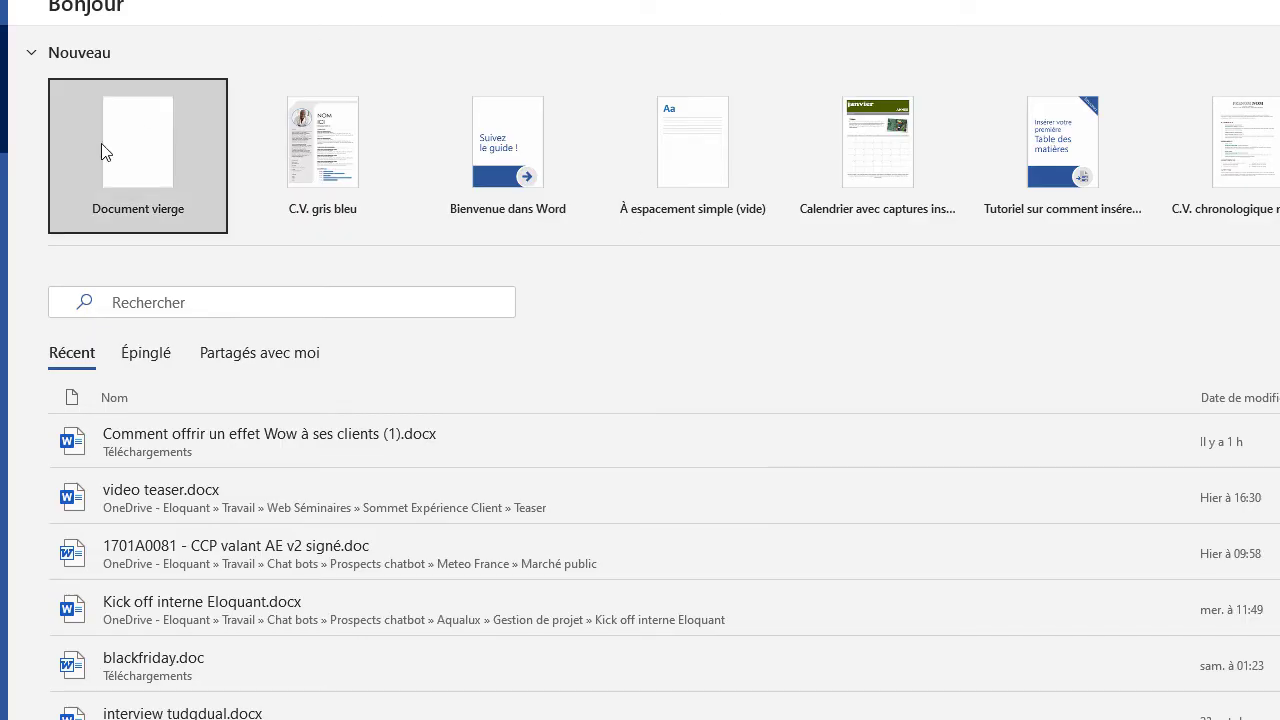
pyautogui.click(110, 146)
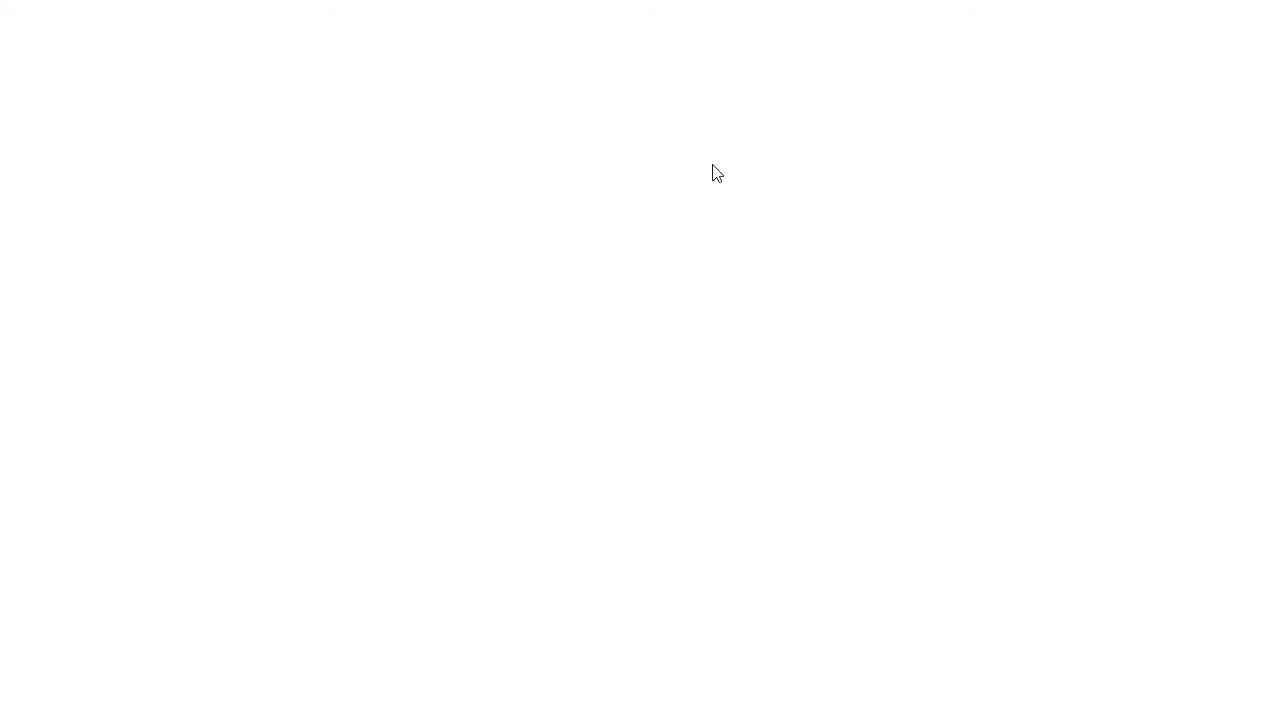
# - Paste the email body into the blank Word document and run an F7 Rédacteur review
pyautogui.hotkey('ctrl', 'a')
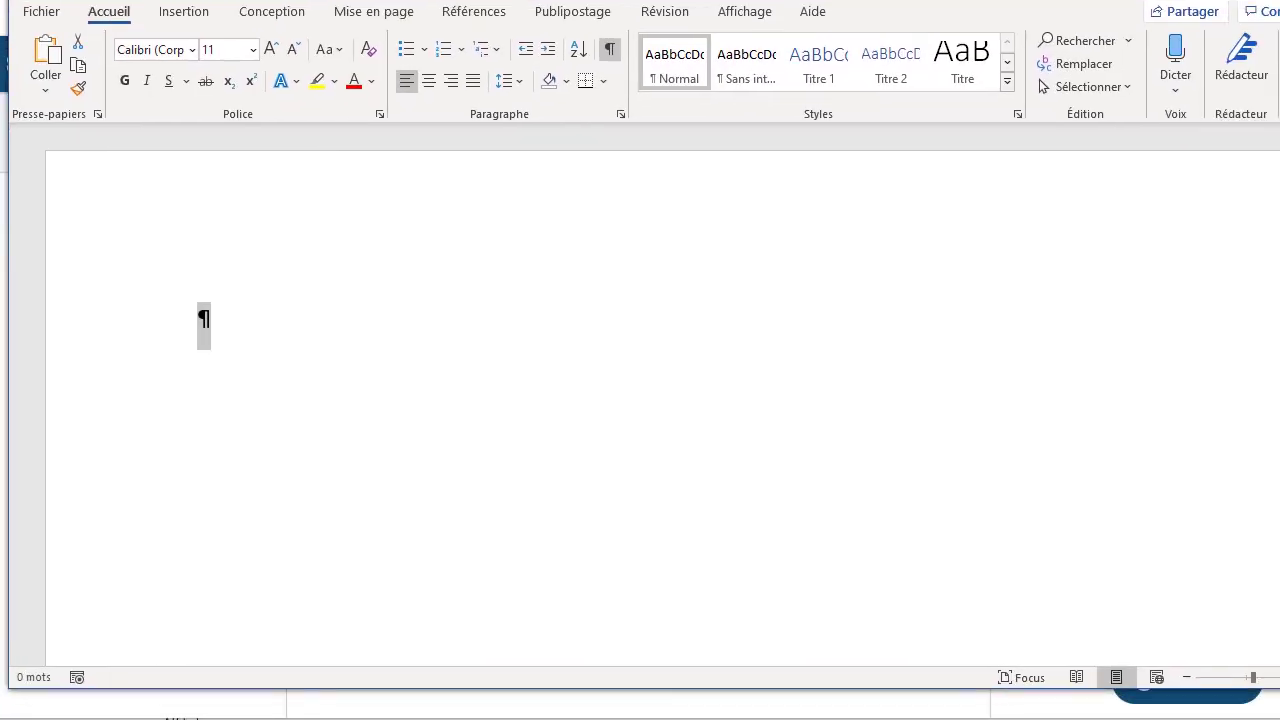
pyautogui.click(485, 501)
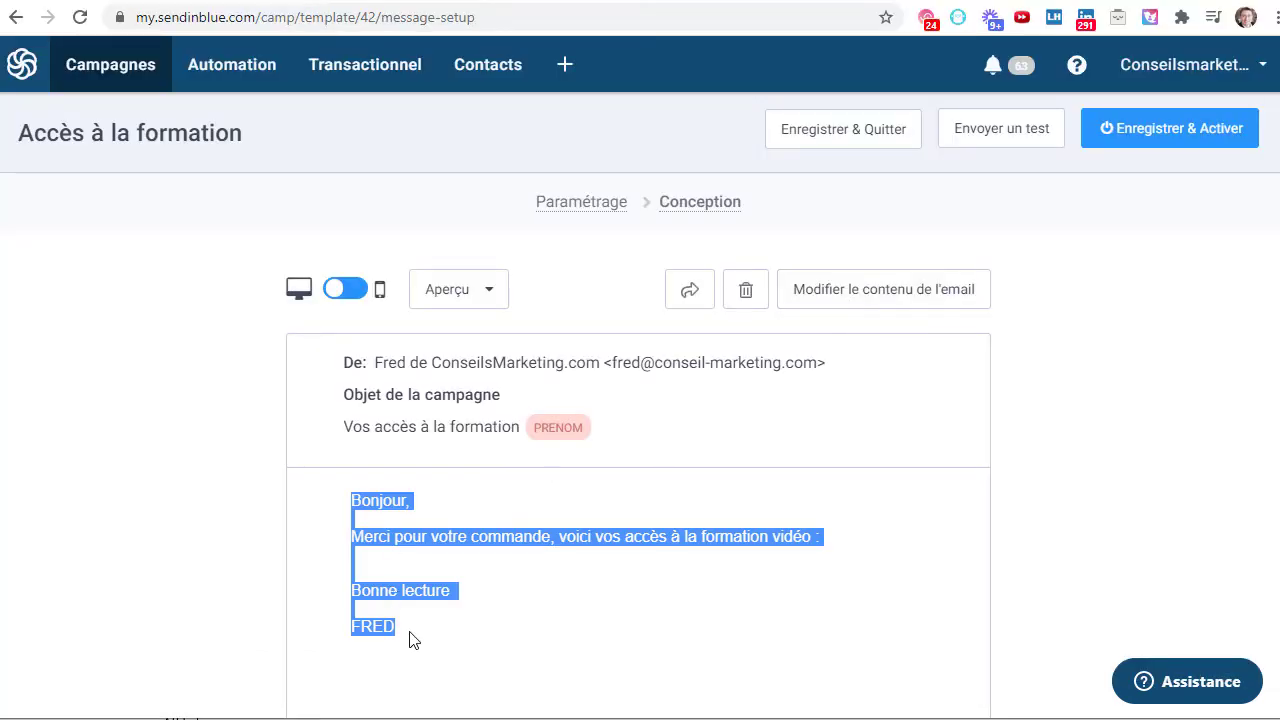
pyautogui.moveTo(417, 637); pyautogui.dragTo(350, 497)
pyautogui.hotkey('ctrl', 'c')
pyautogui.hotkey('alt', 'Tab')
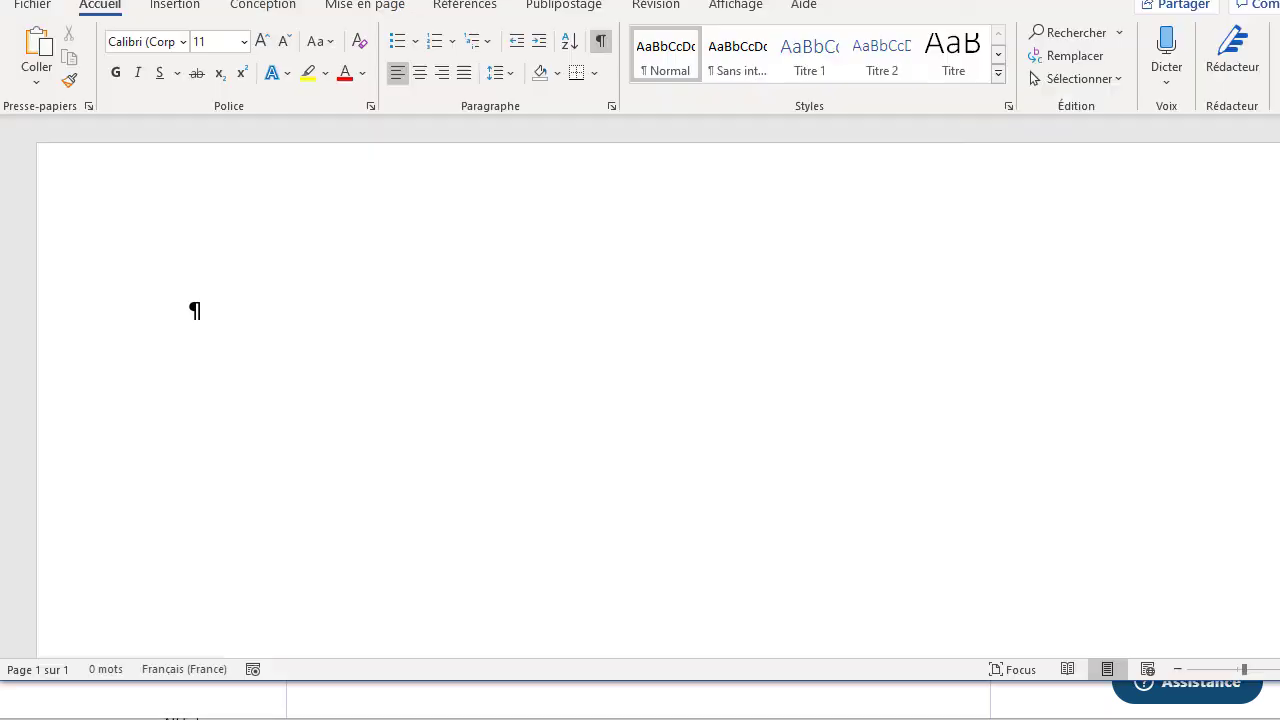
pyautogui.hotkey('ctrl', 'v')
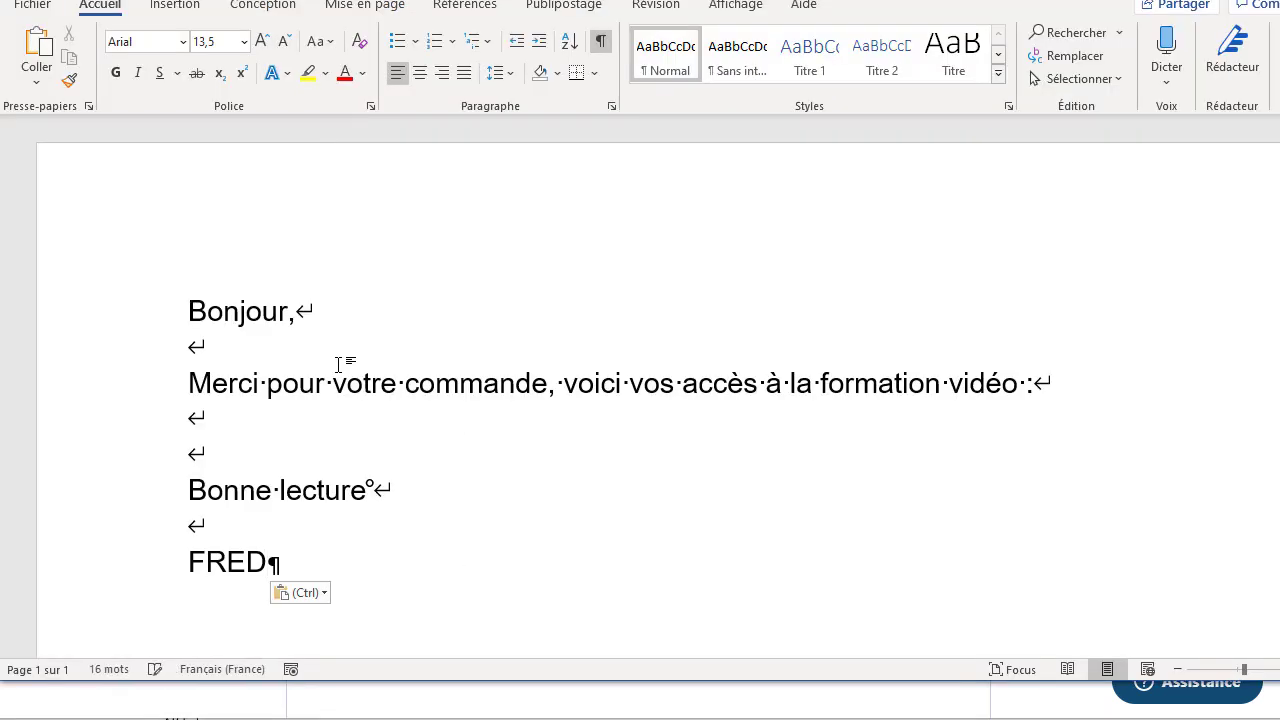
pyautogui.click(167, 276)
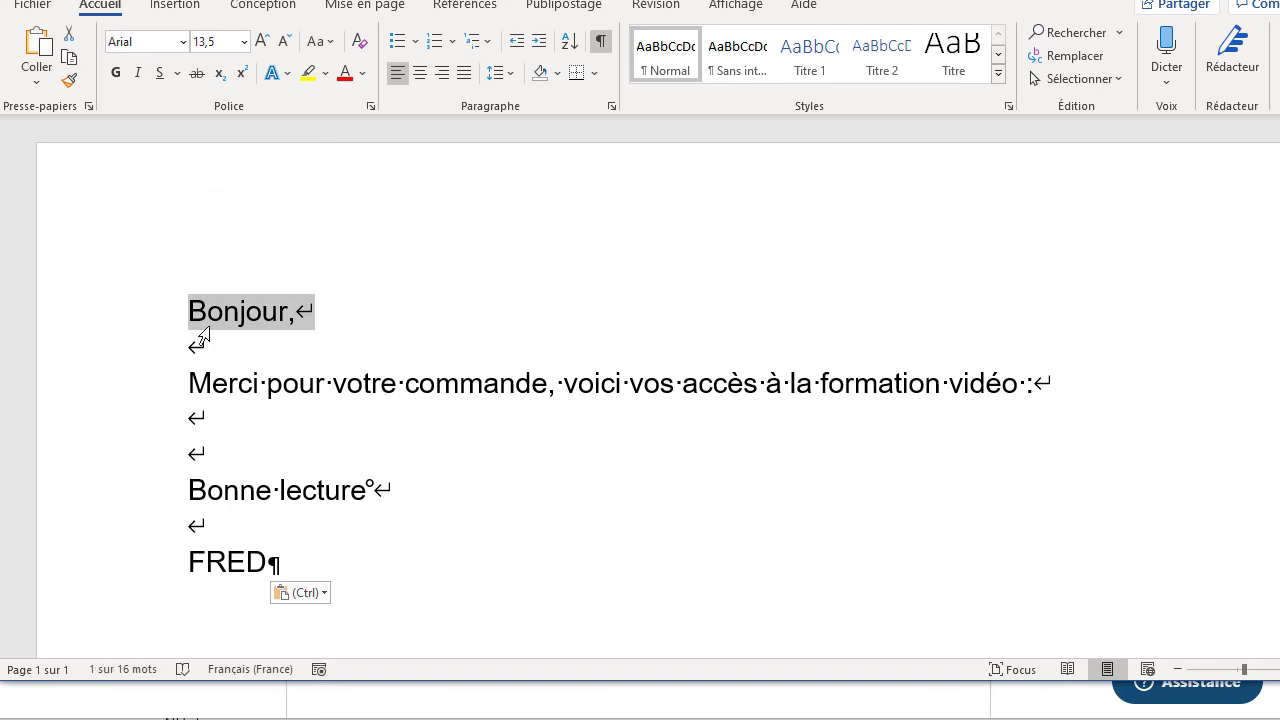
pyautogui.press('F7')
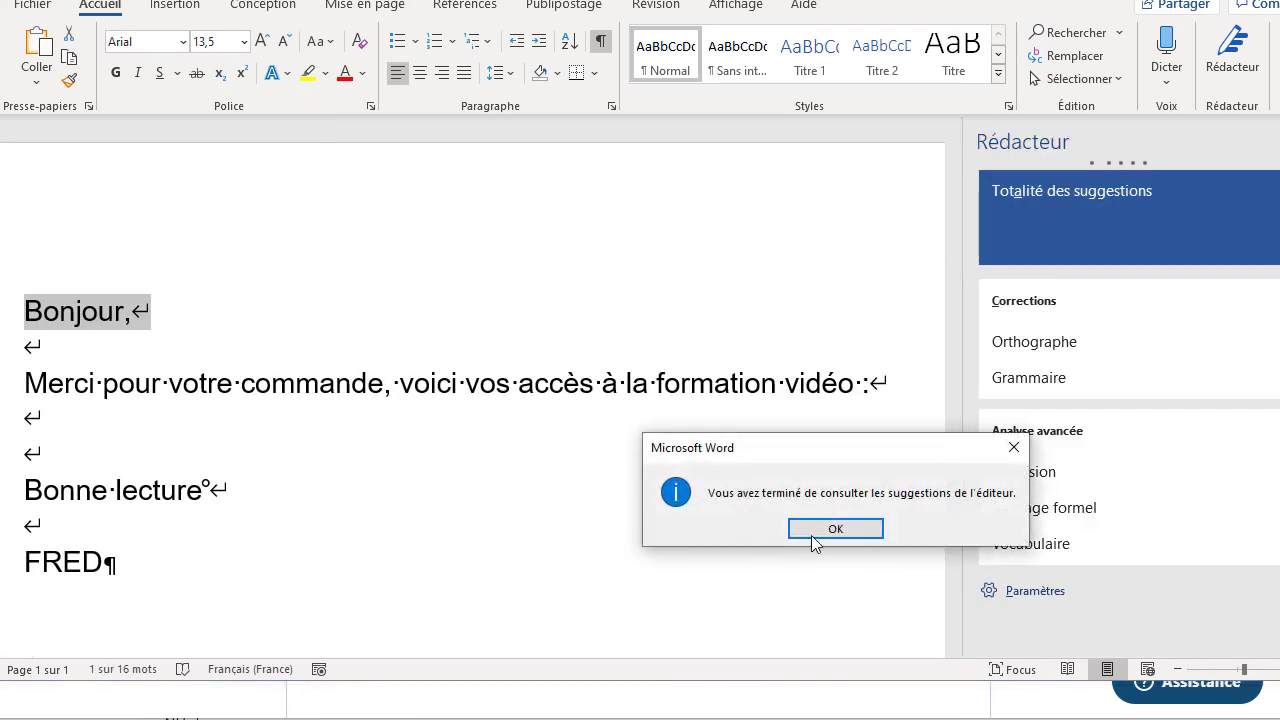
pyautogui.click(834, 527)
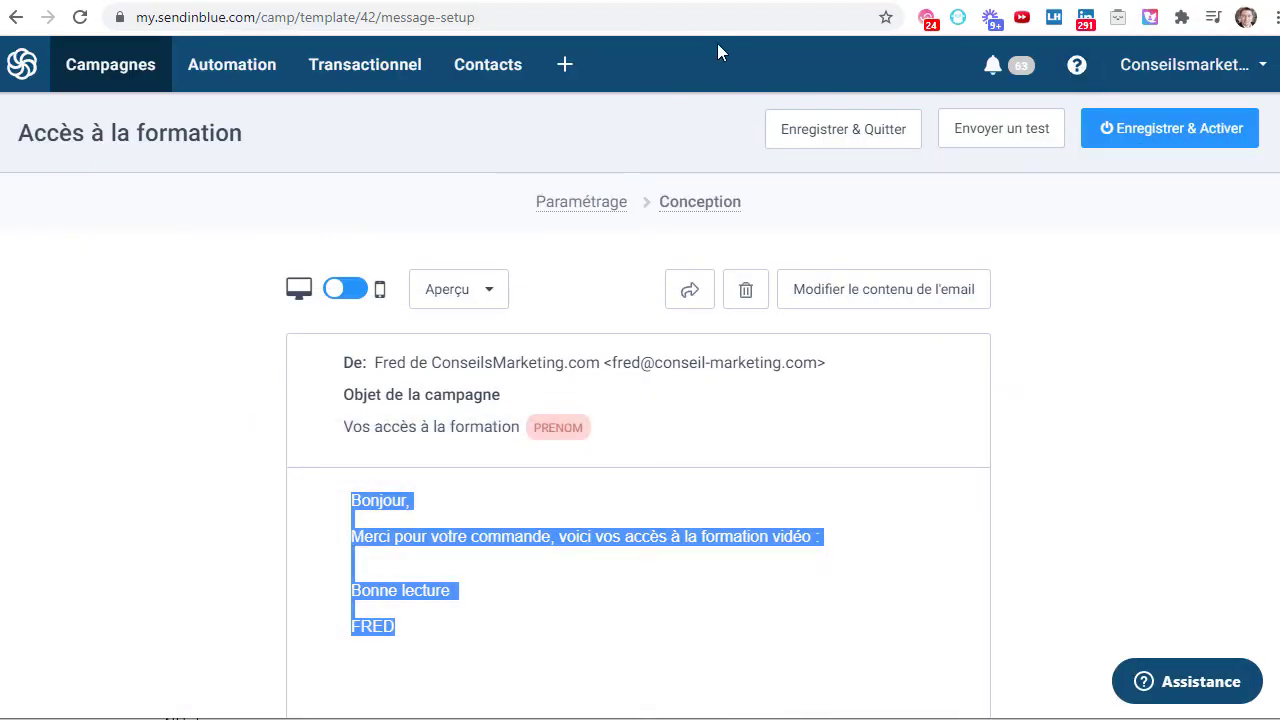
# - Go back to the Accès à la formation template tab and apply Enregistrer & Activer
pyautogui.click(659, 0)
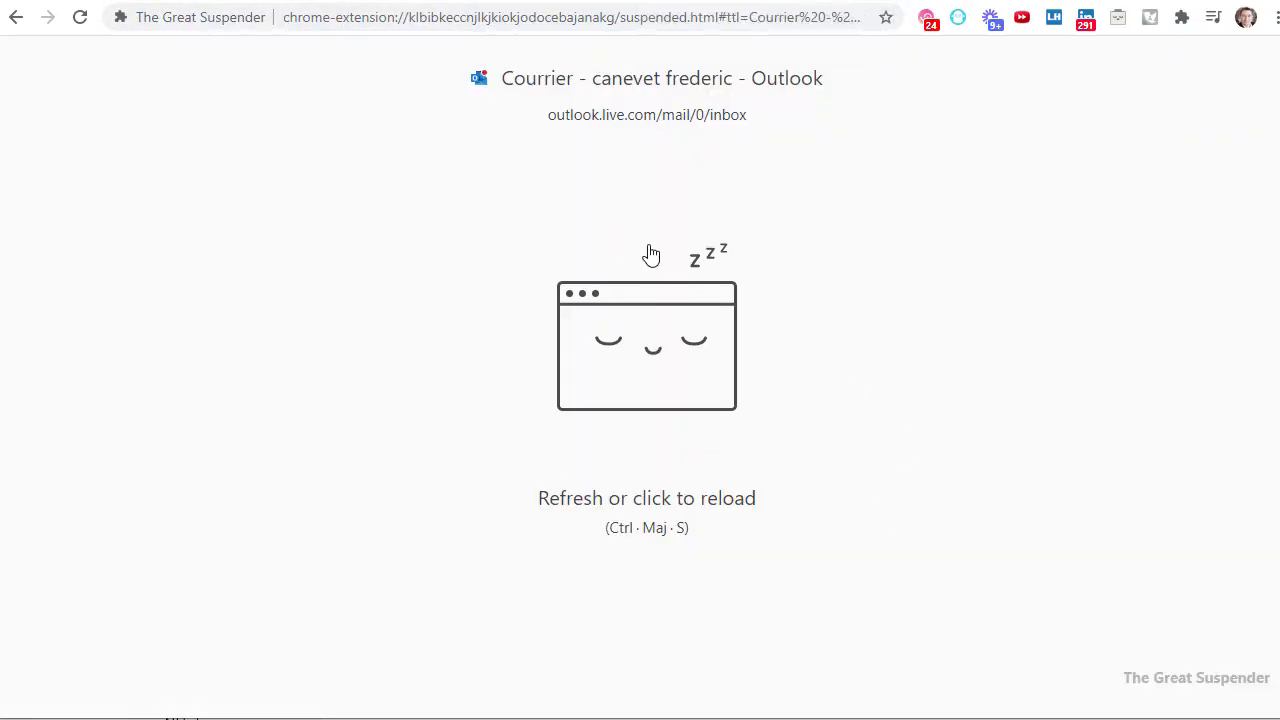
pyautogui.click(726, 1)
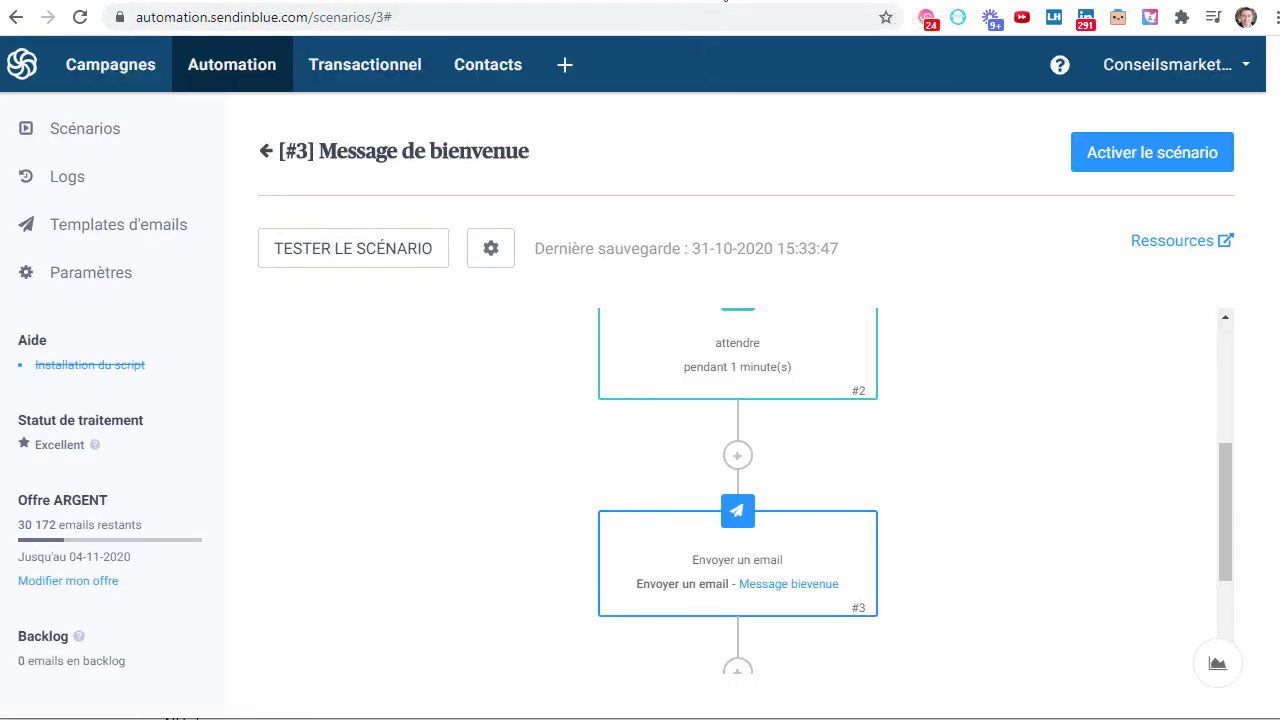
pyautogui.click(768, 2)
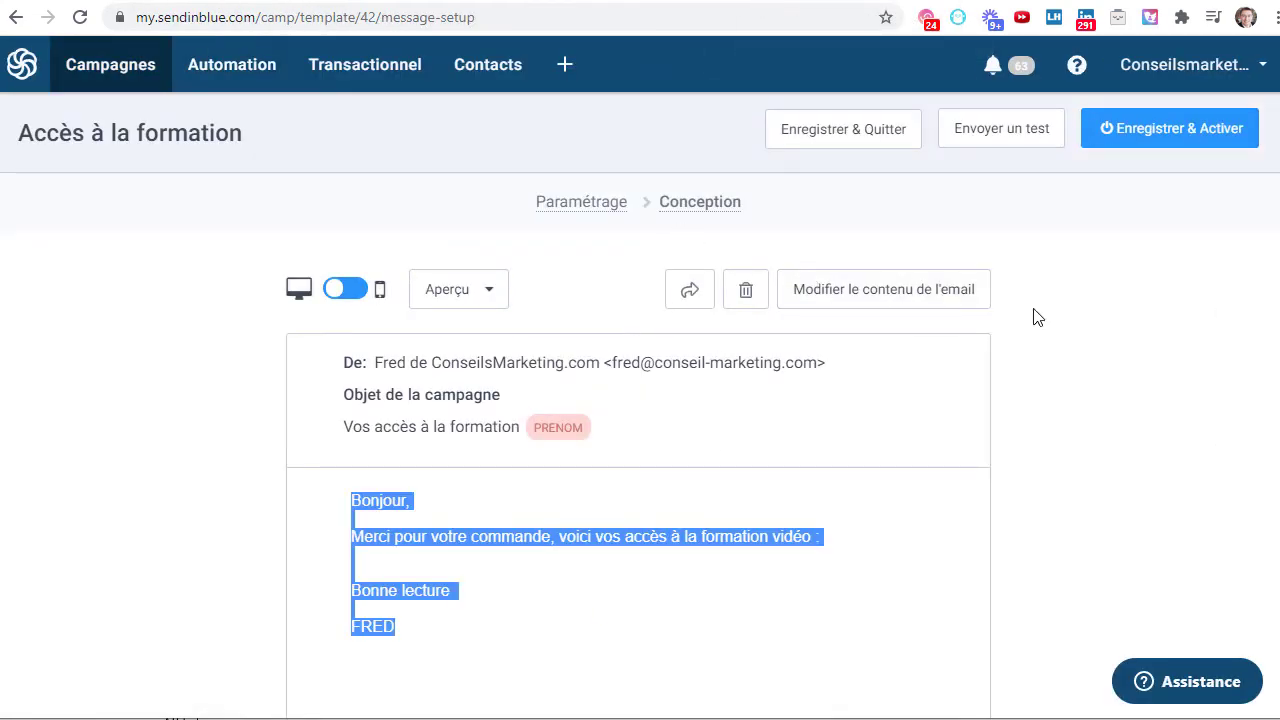
pyautogui.click(1176, 143)
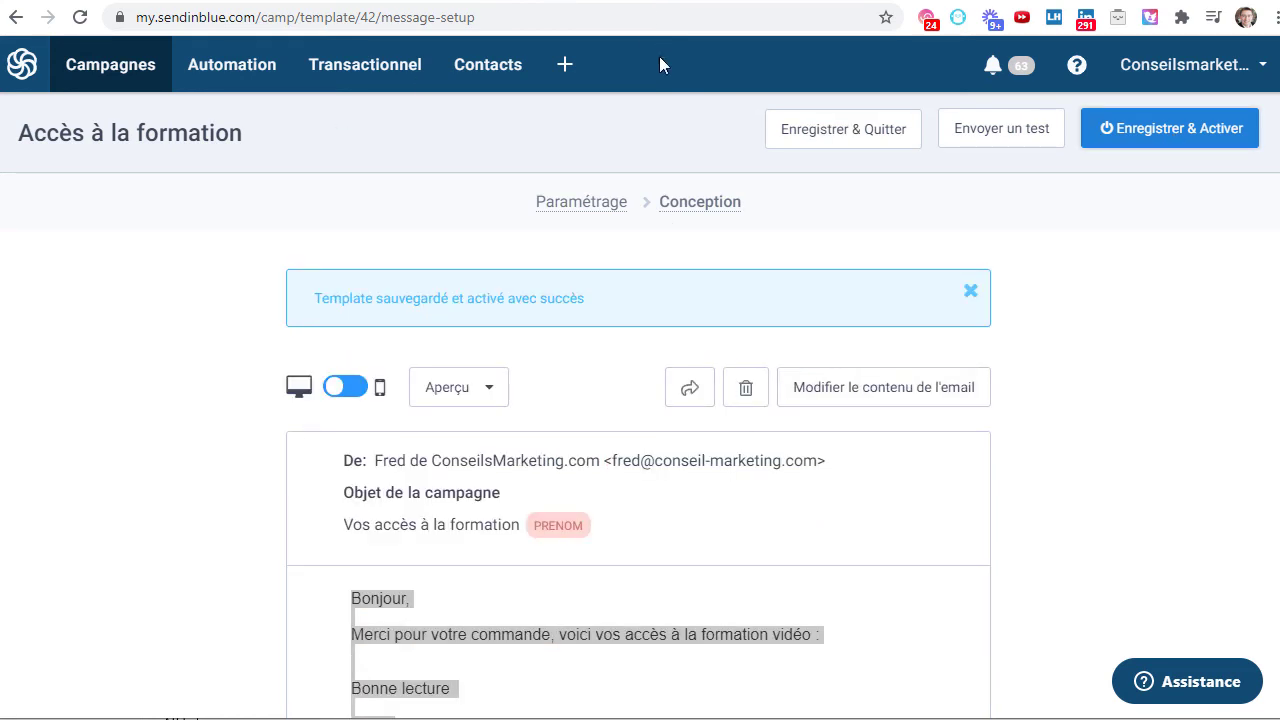
# - Switch scenario #3's email step to the [#42] Accès à la formation template and confirm
pyautogui.click(748, 1)
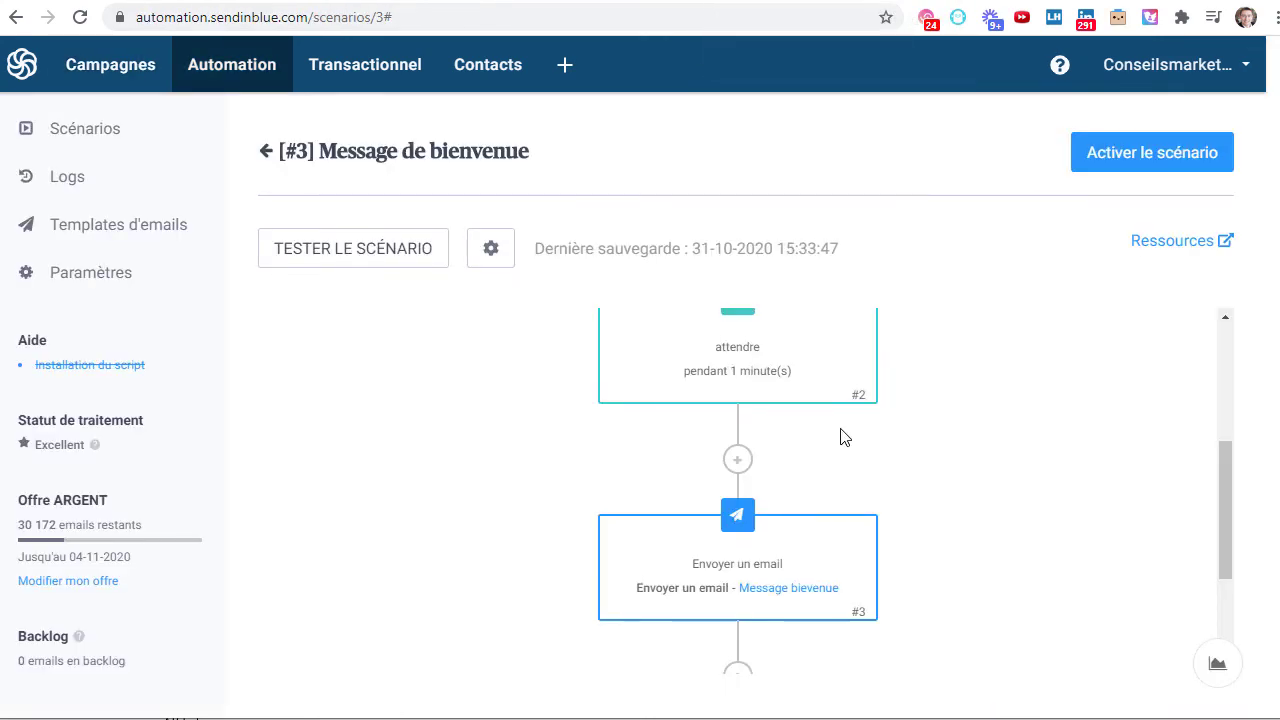
pyautogui.scroll(4, 843, 434)
pyautogui.scroll(-1, 834, 414)
pyautogui.scroll(1, 769, 391)
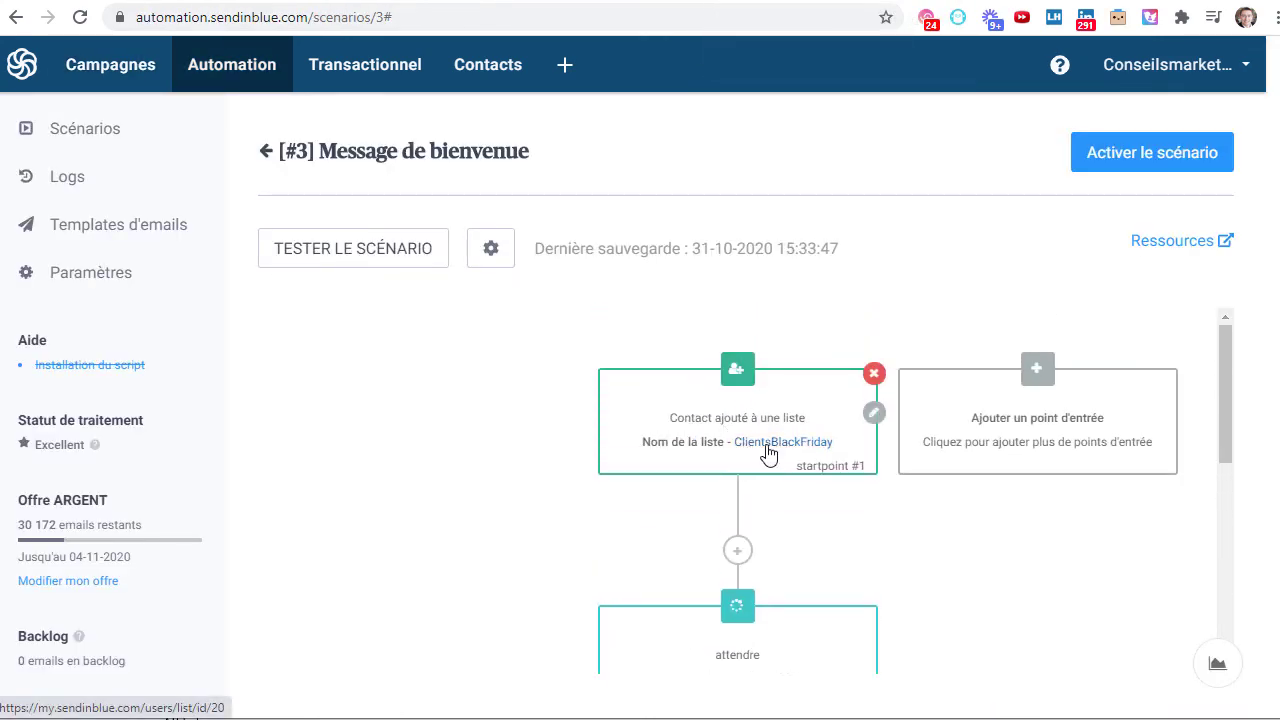
pyautogui.scroll(-3, 770, 450)
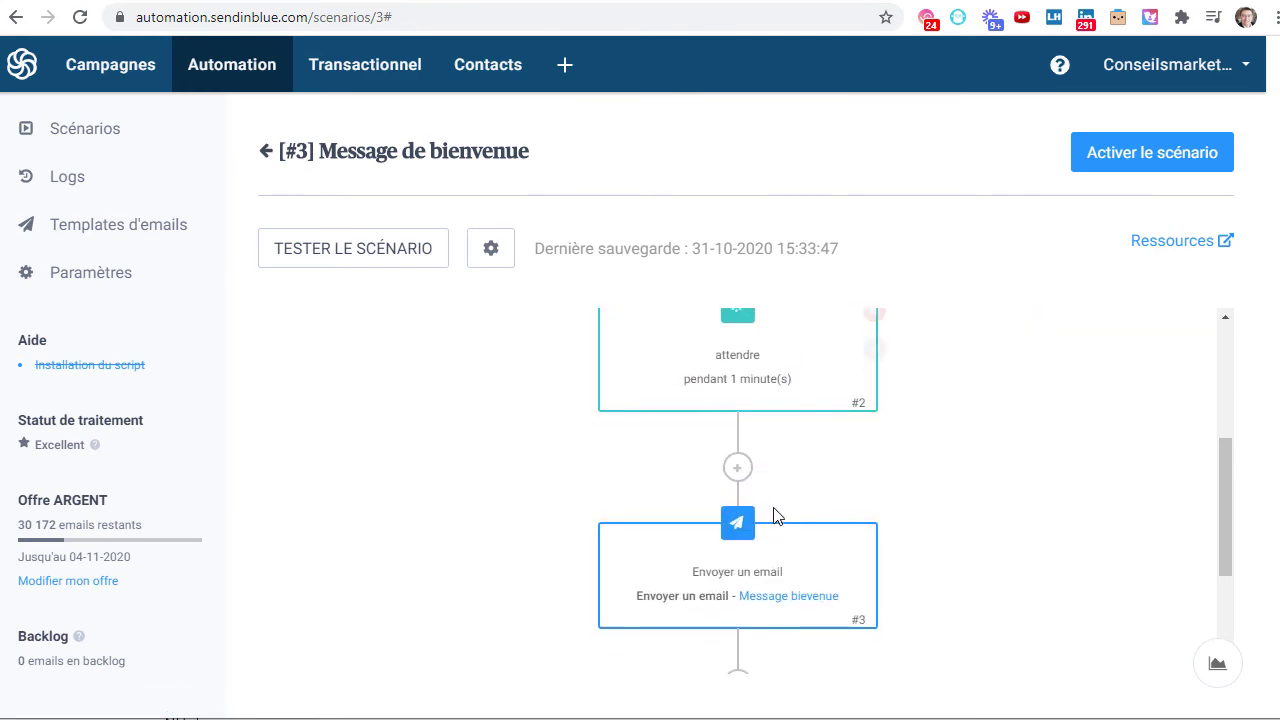
pyautogui.moveTo(786, 609)
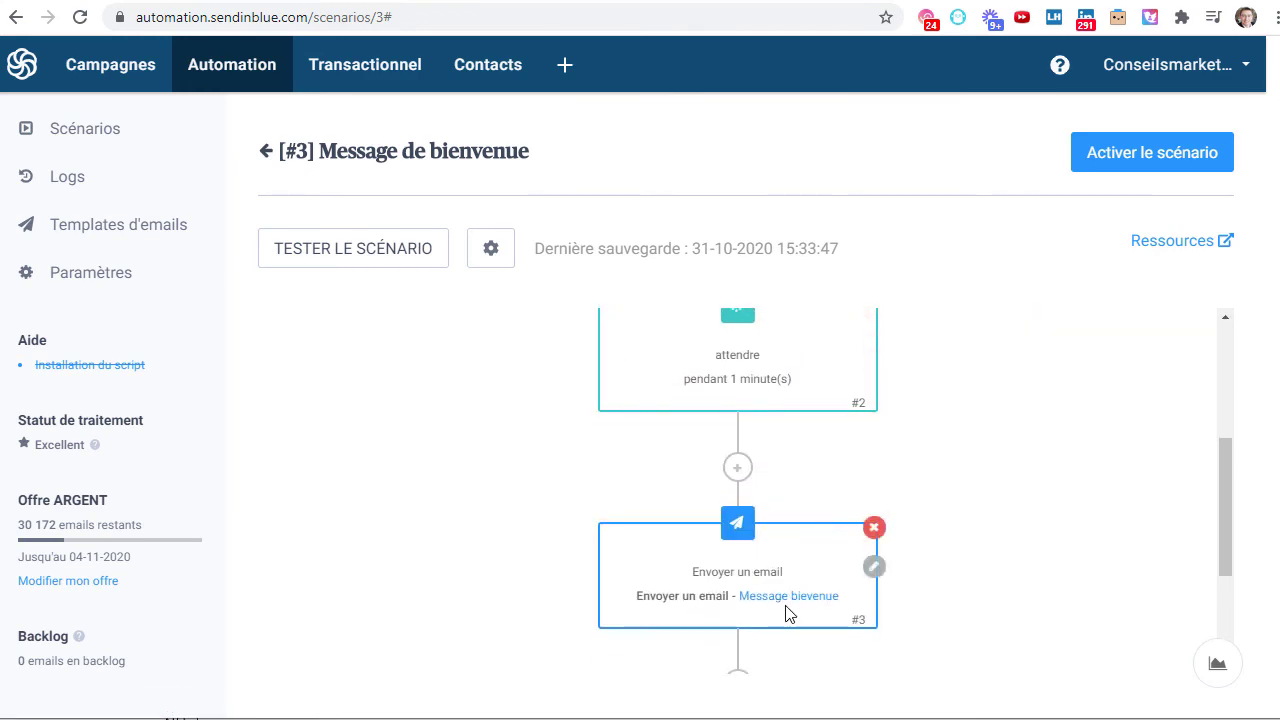
pyautogui.click(874, 569)
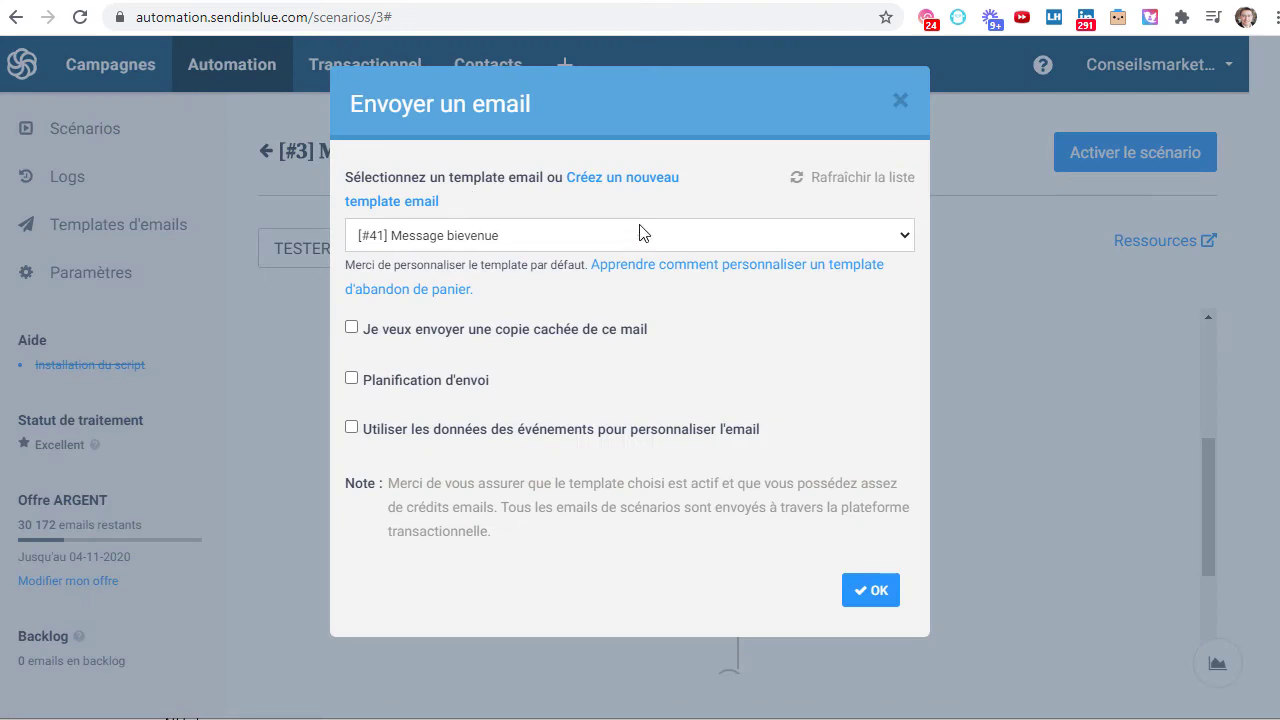
pyautogui.click(531, 240)
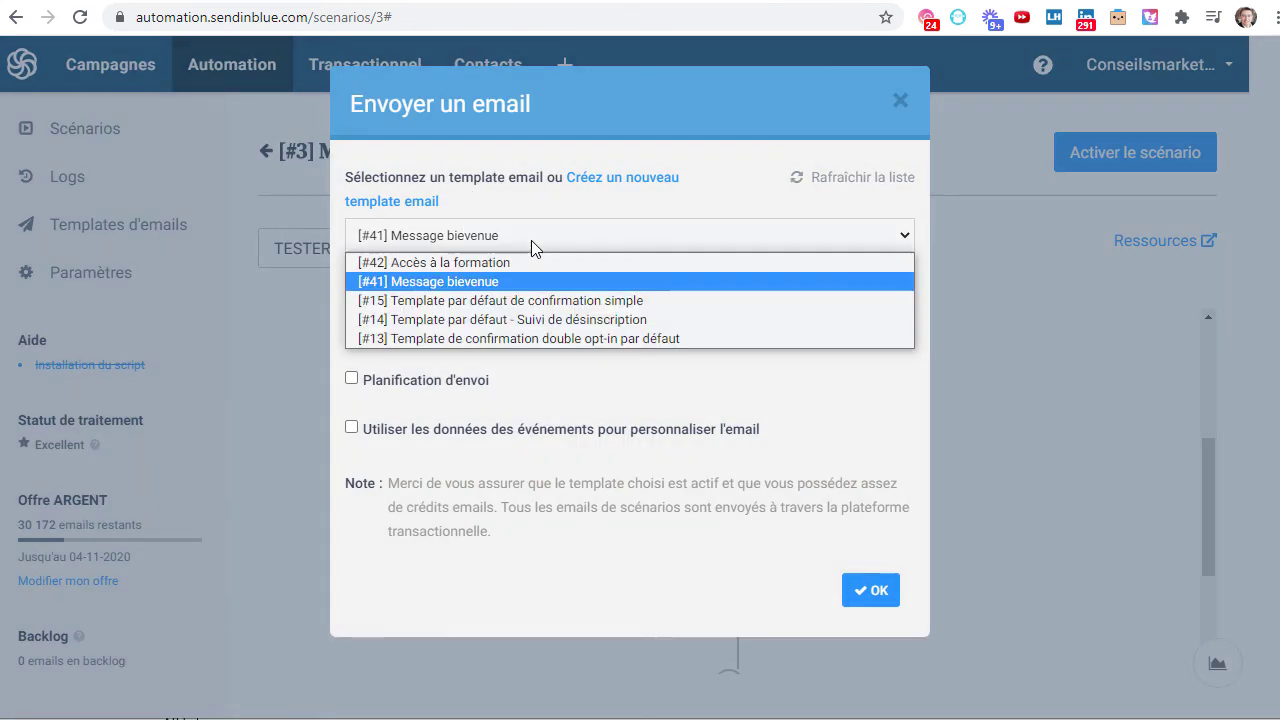
pyautogui.click(491, 260)
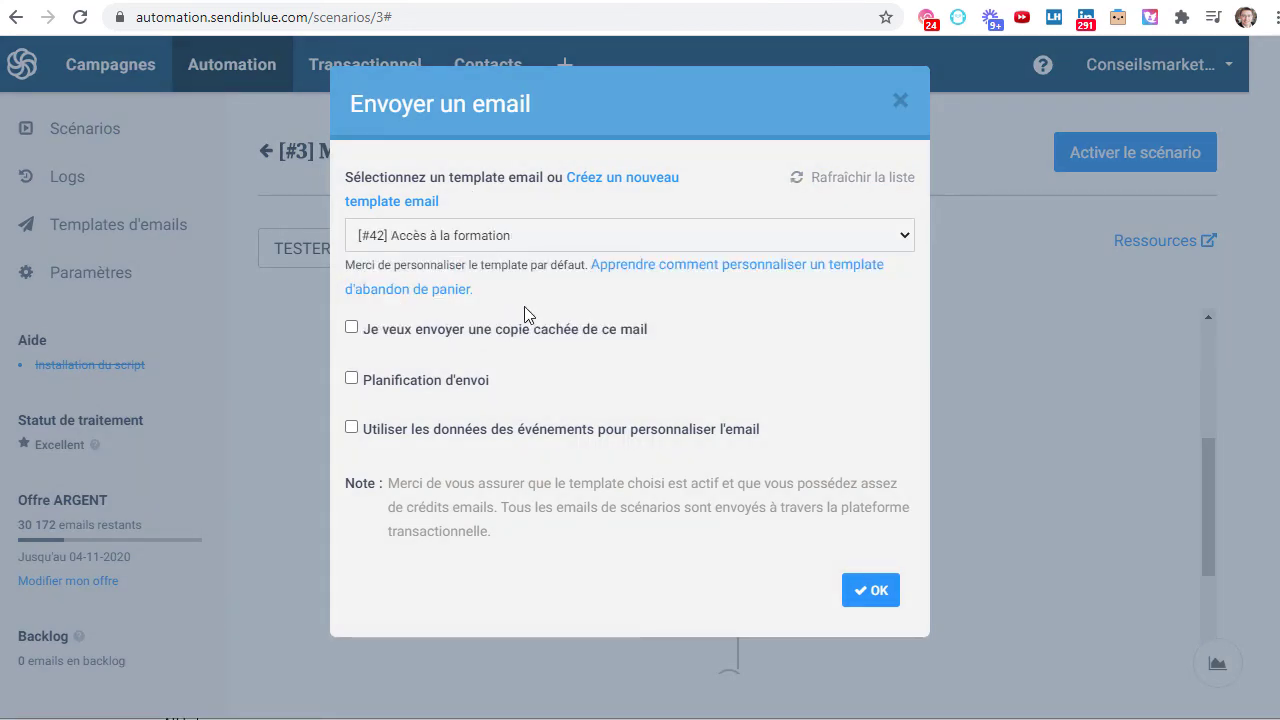
pyautogui.click(877, 597)
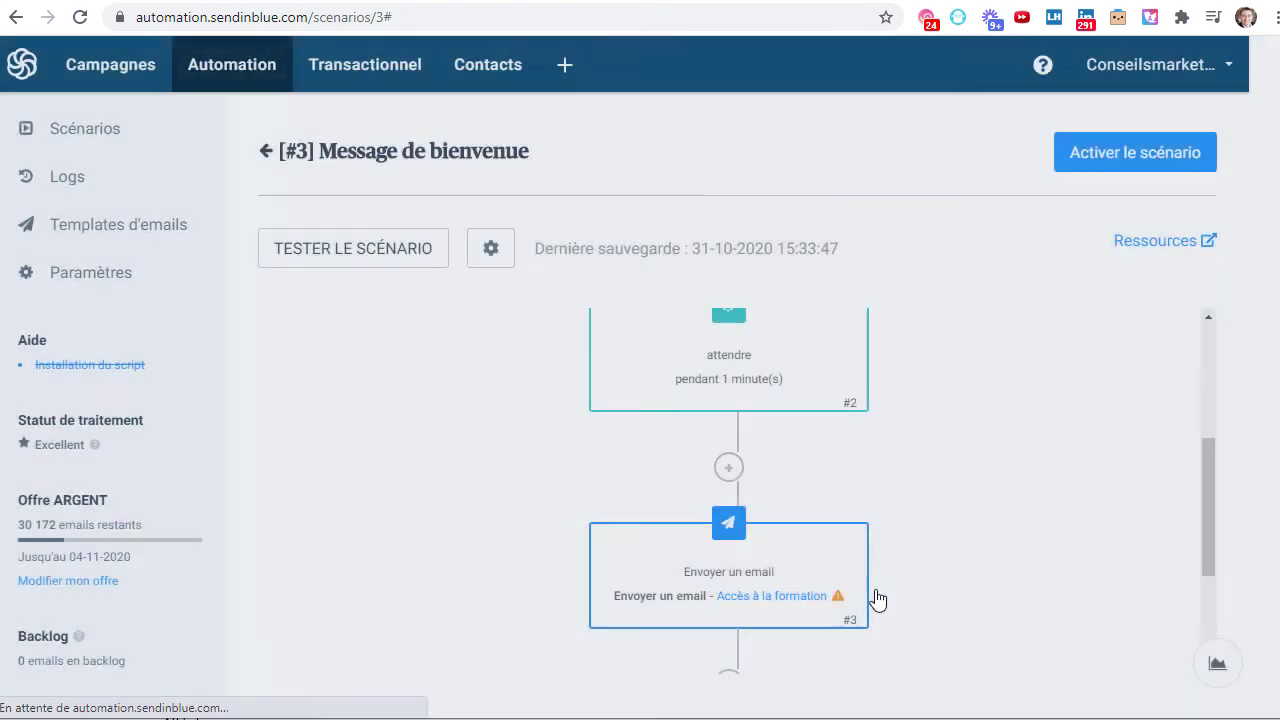
pyautogui.scroll(-1, 942, 463)
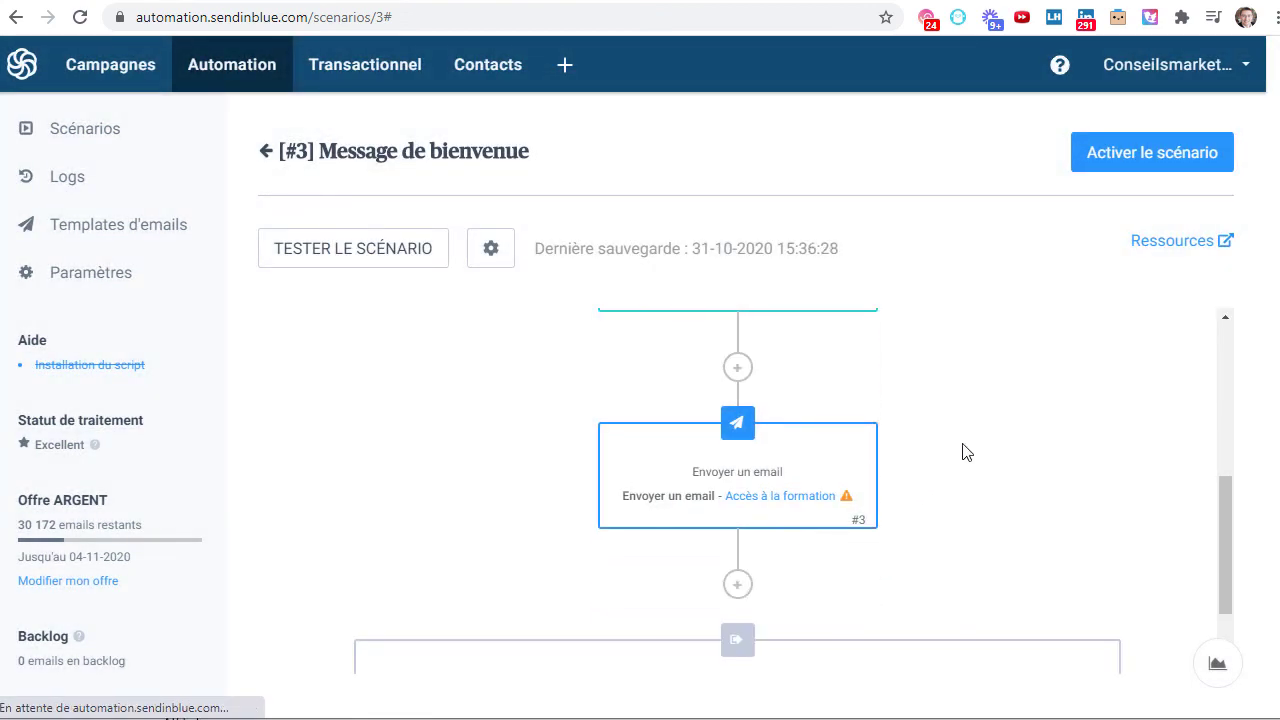
pyautogui.moveTo(846, 500)
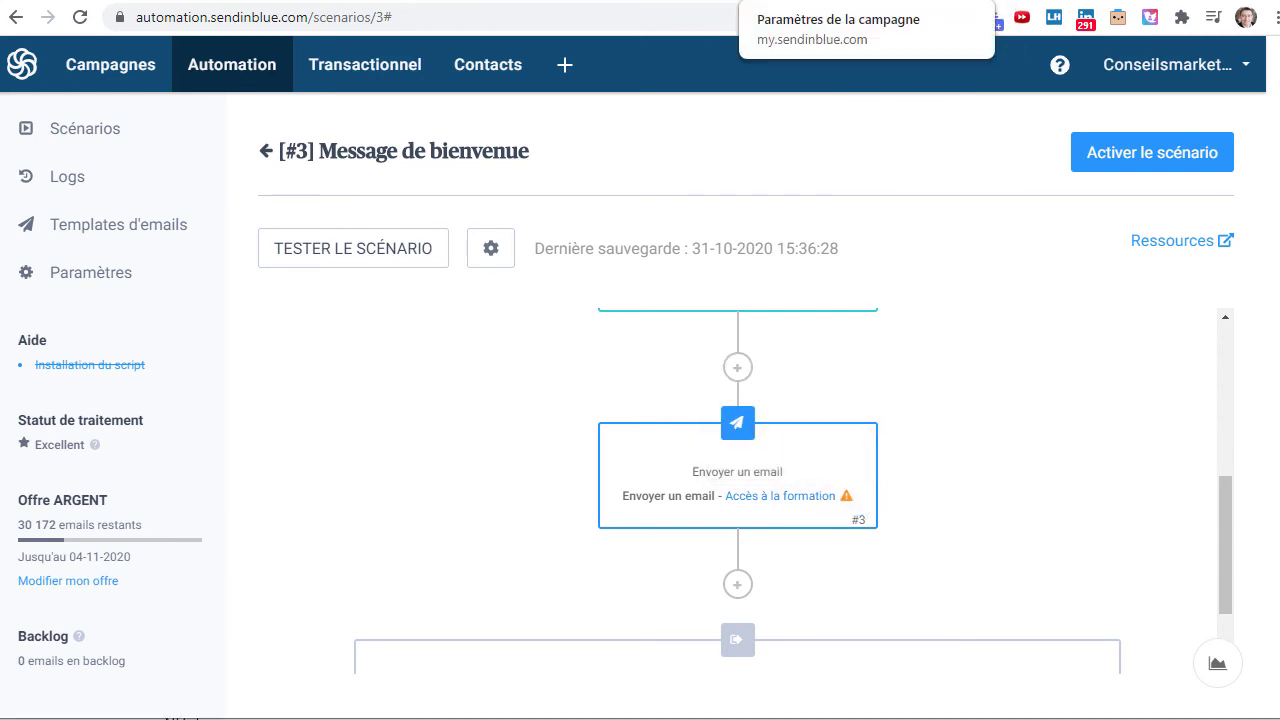
# - Save and quit the 'Accès à la formation' (#42) template, then go back to the Message de bienvenue scenario
pyautogui.click(800, 1)
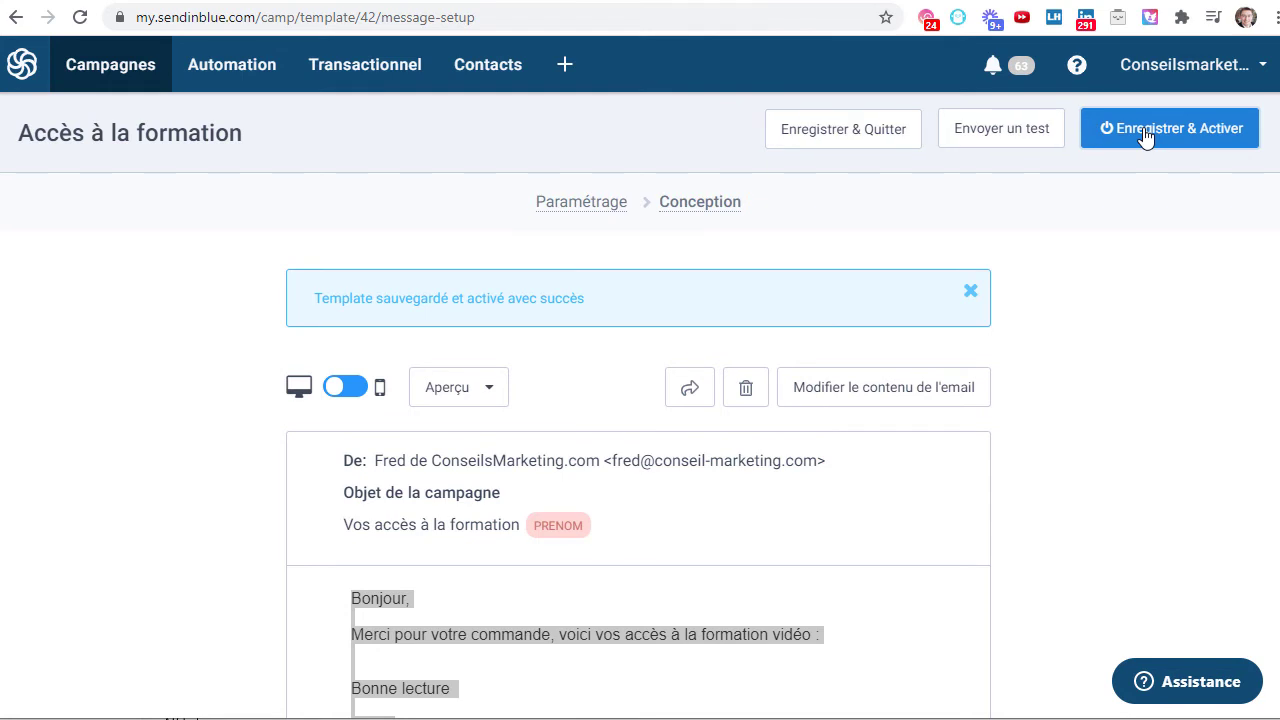
pyautogui.click(837, 134)
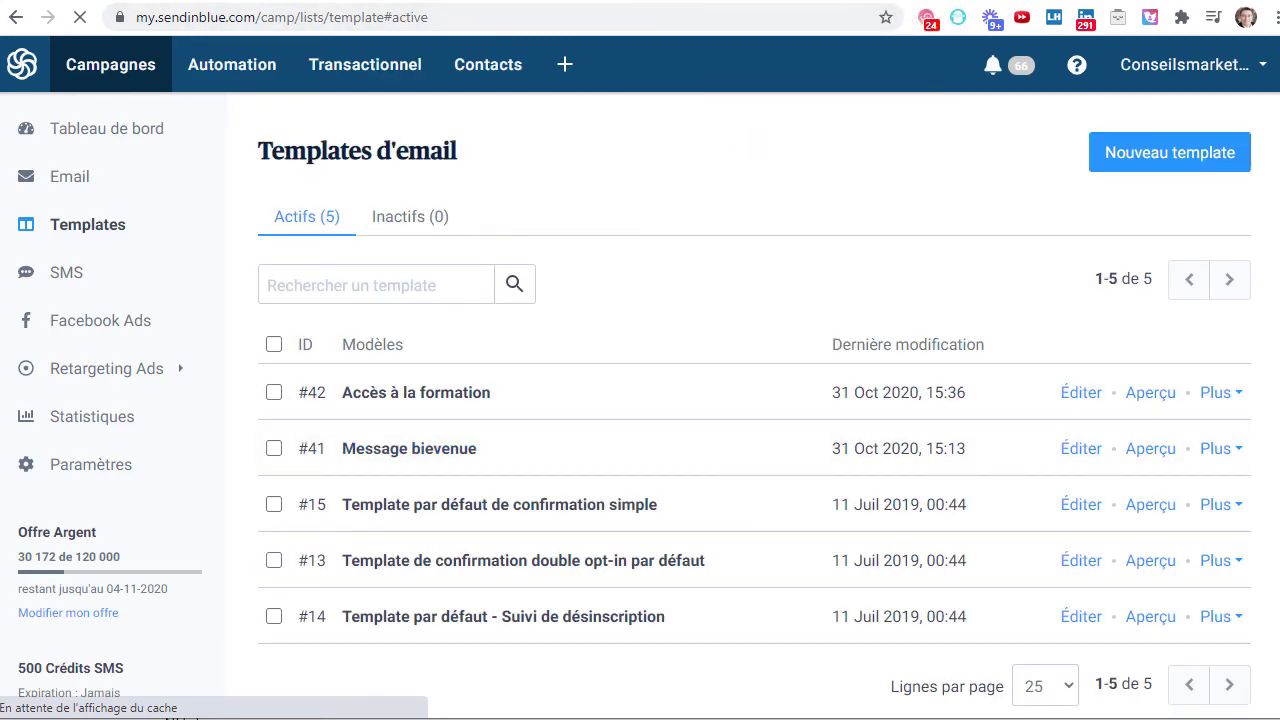
pyautogui.click(730, 2)
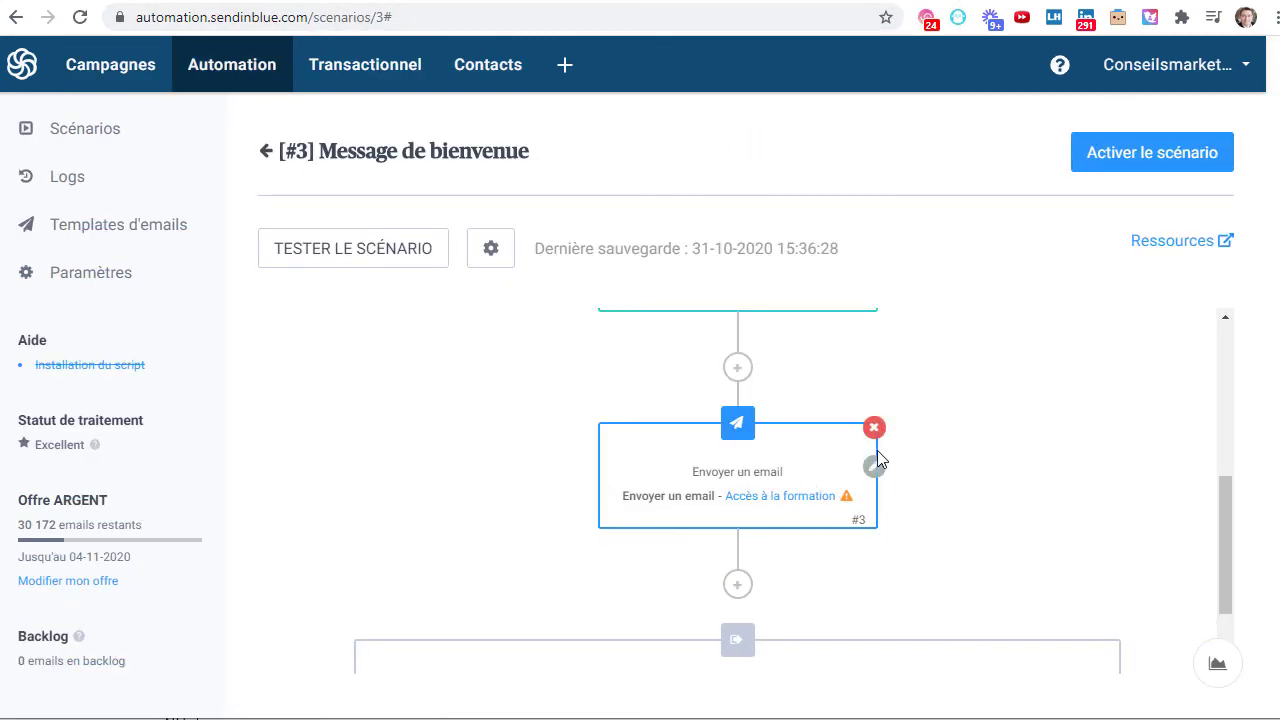
# - Recheck and confirm the existing email step's settings
pyautogui.click(874, 466)
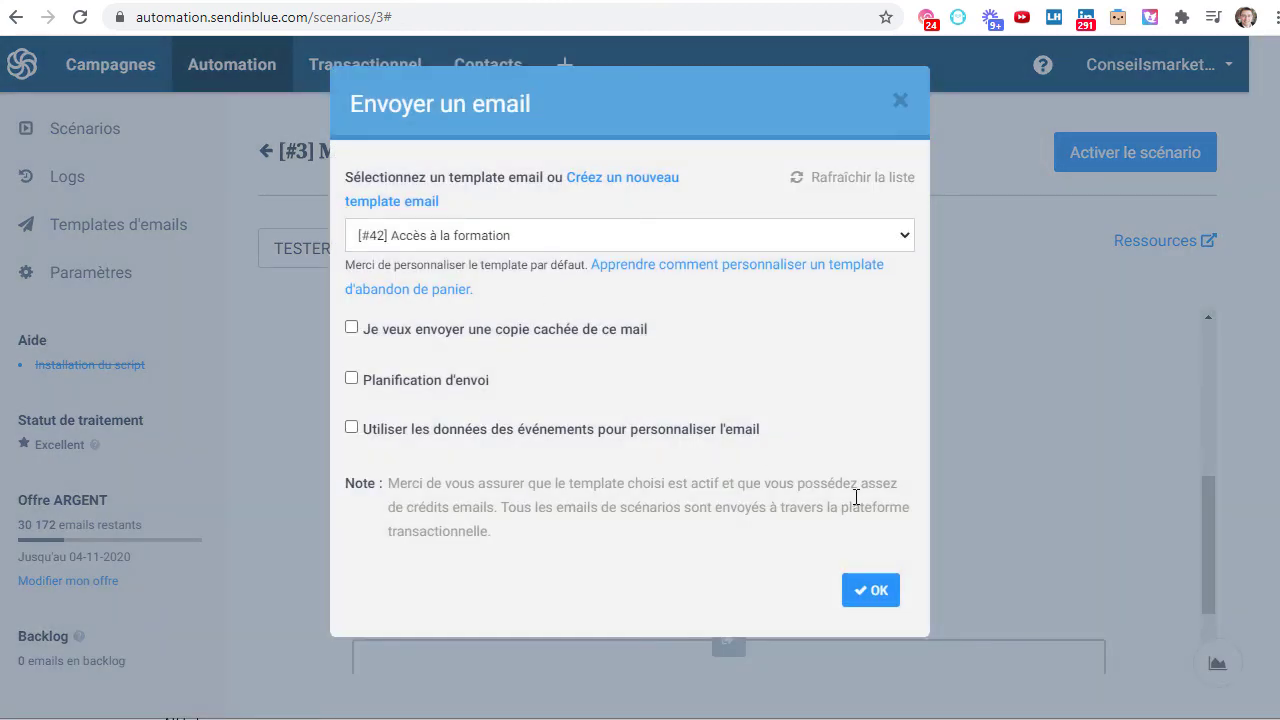
pyautogui.click(880, 600)
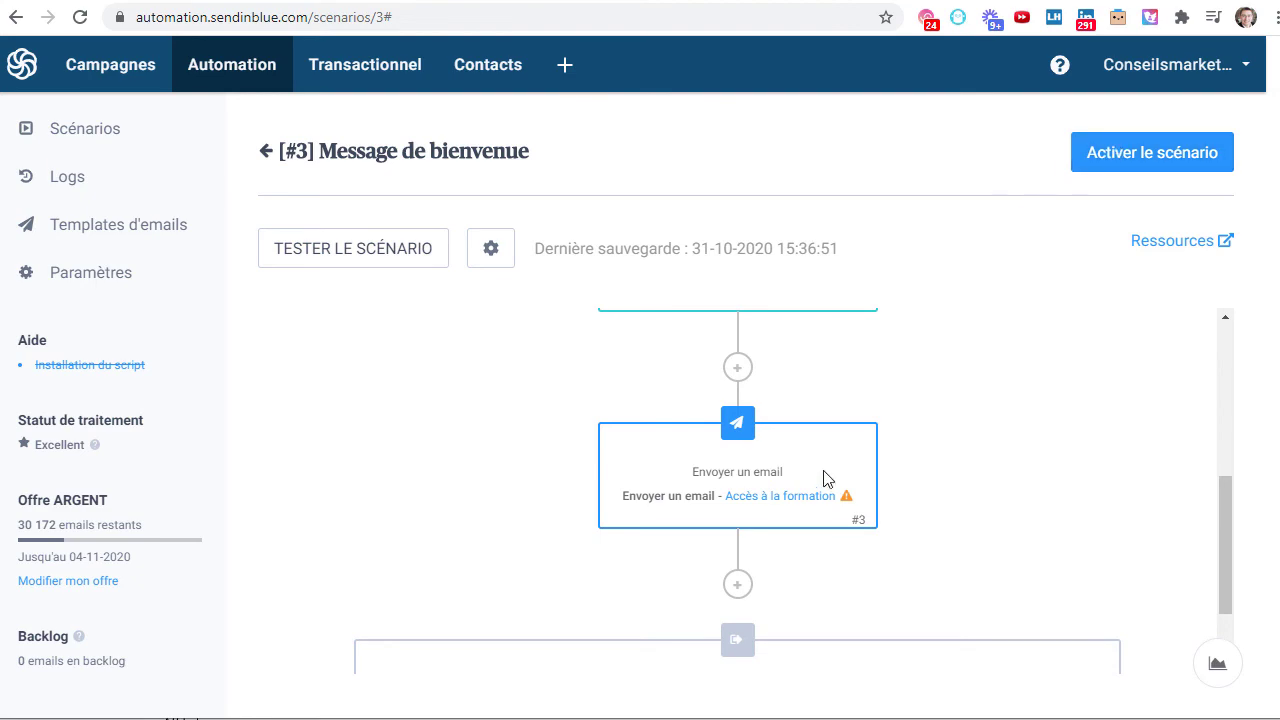
pyautogui.scroll(-1, 723, 537)
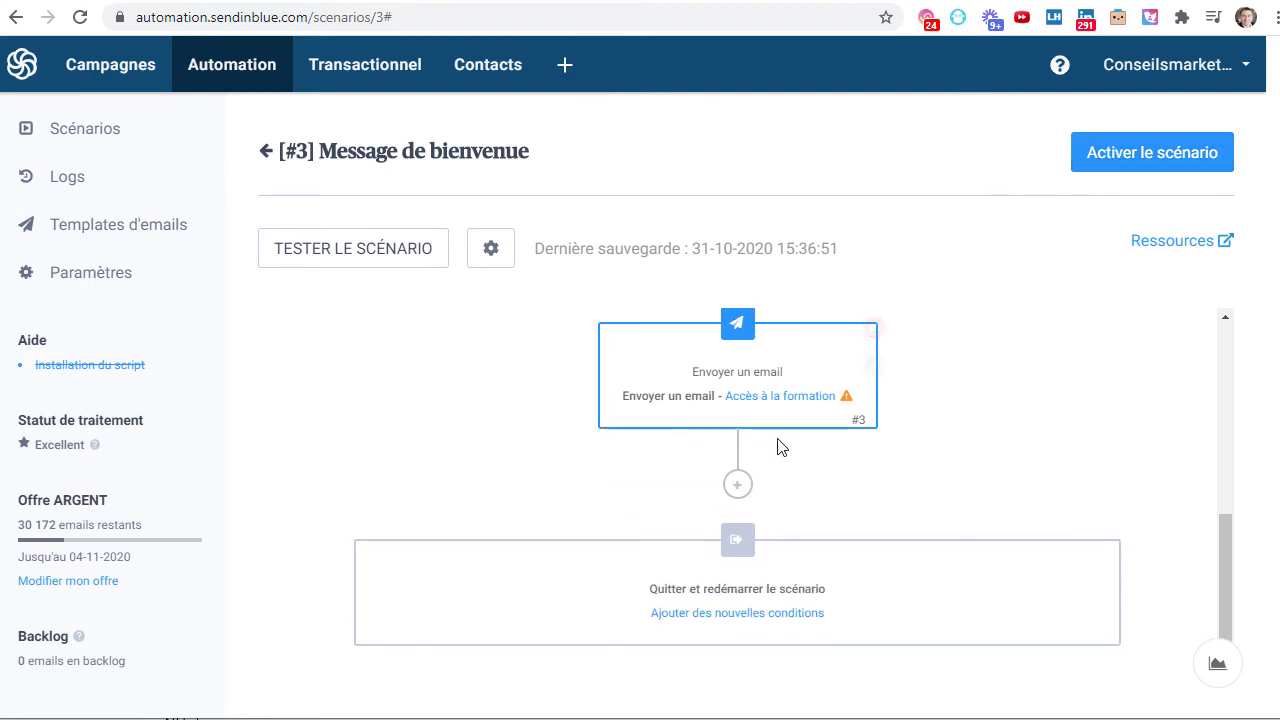
# - Add a second email step sending '[#41] Message bievenue' and activate the scenario
pyautogui.click(737, 485)
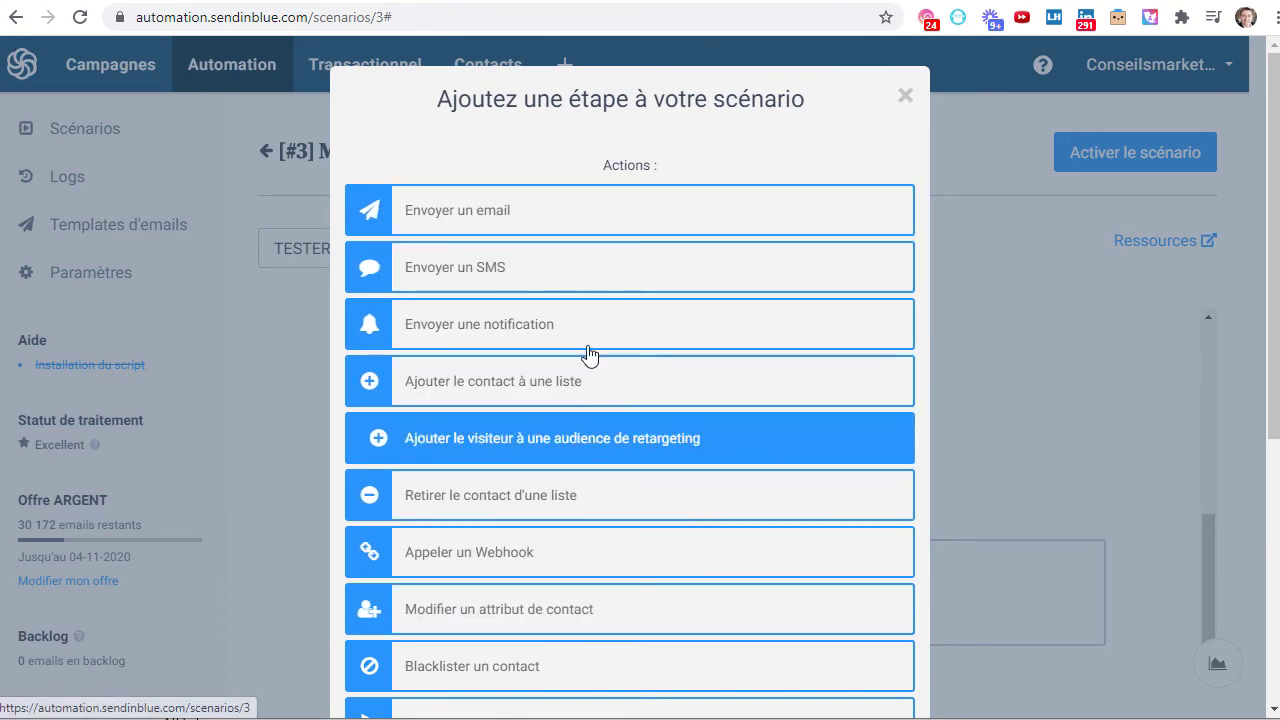
pyautogui.click(577, 208)
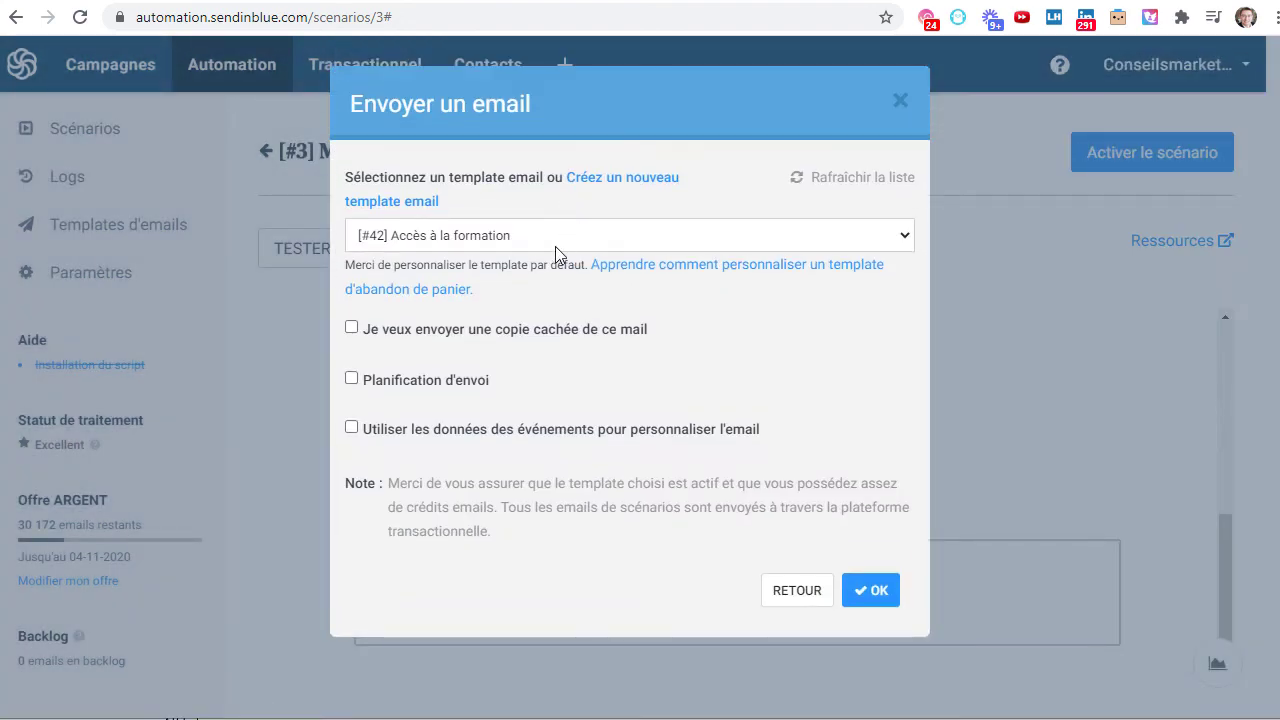
pyautogui.click(558, 243)
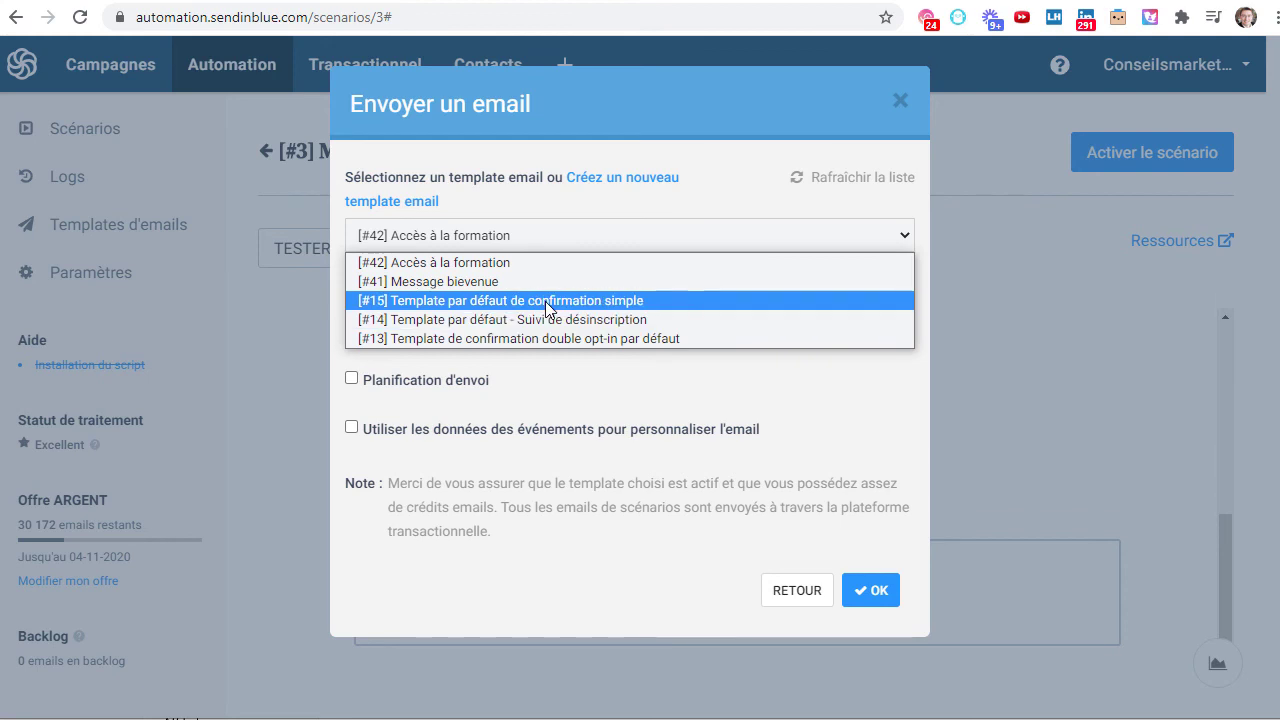
pyautogui.click(529, 281)
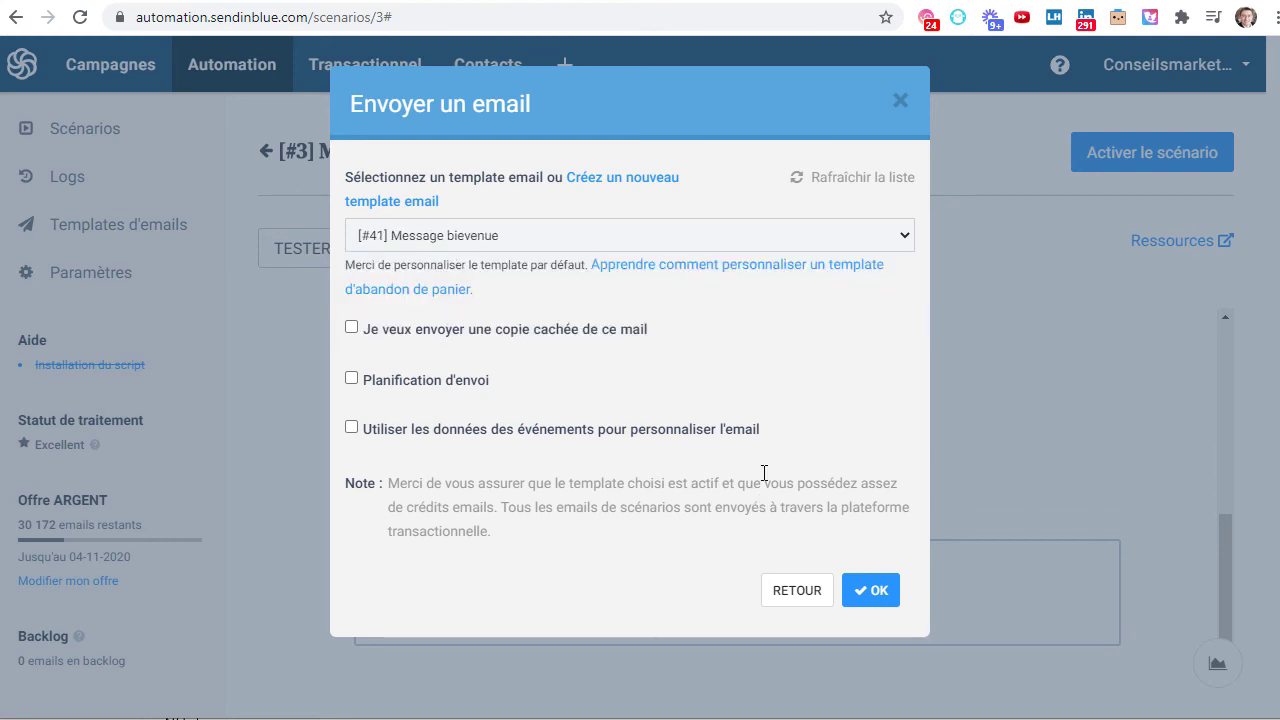
pyautogui.click(860, 593)
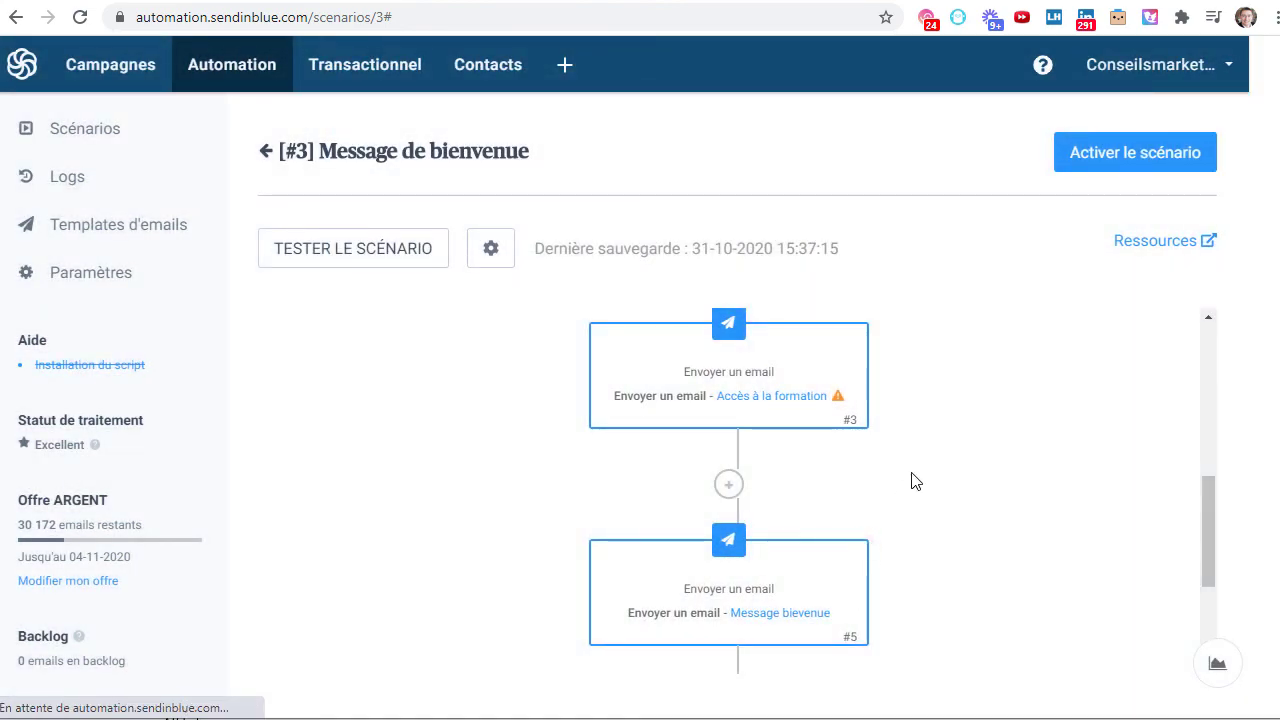
pyautogui.moveTo(767, 396)
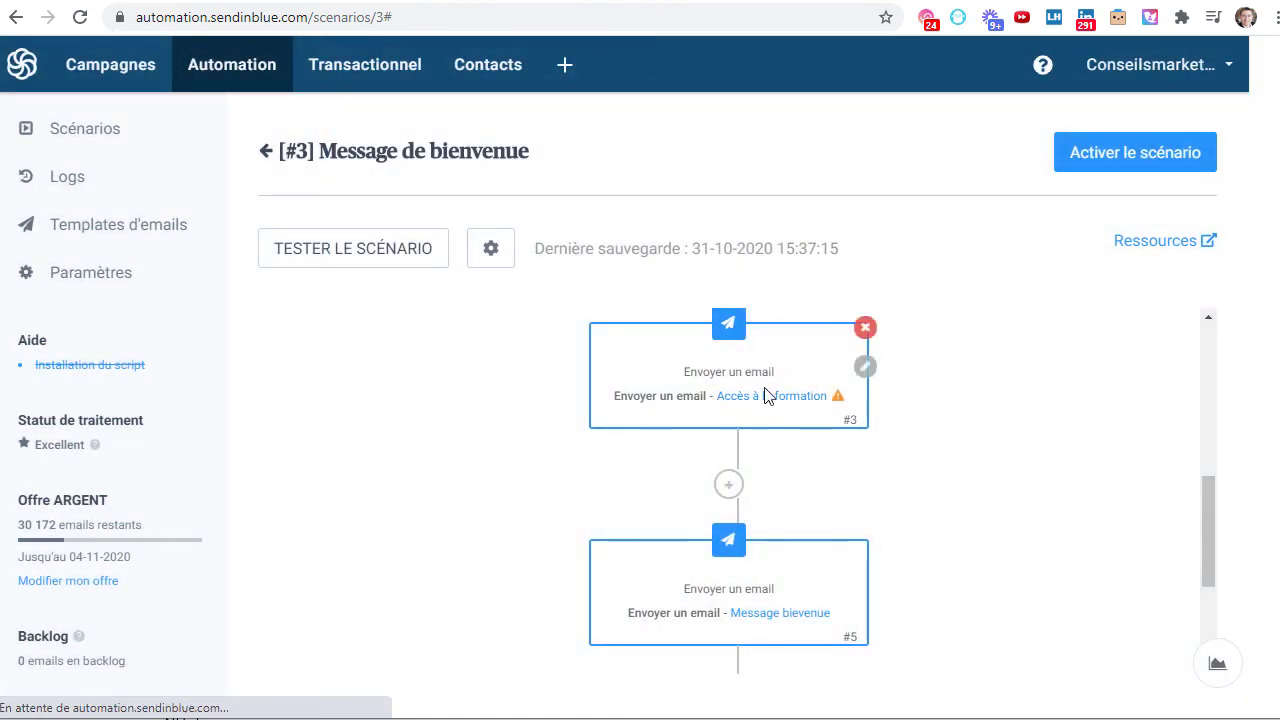
pyautogui.click(1114, 163)
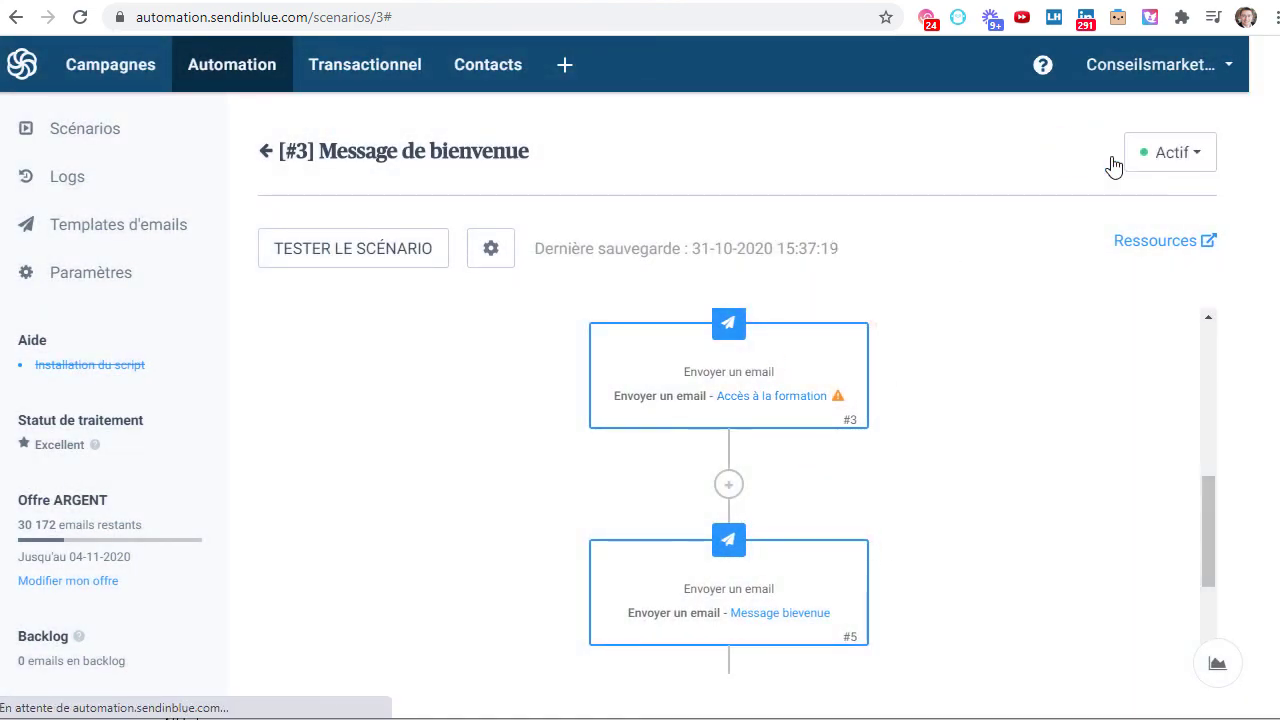
# - Test the scenario for the autofilled contact email with 'Passer l'étape d'attente (délai)' ticked, then check the mailbox
pyautogui.click(338, 250)
pyautogui.click(410, 212)
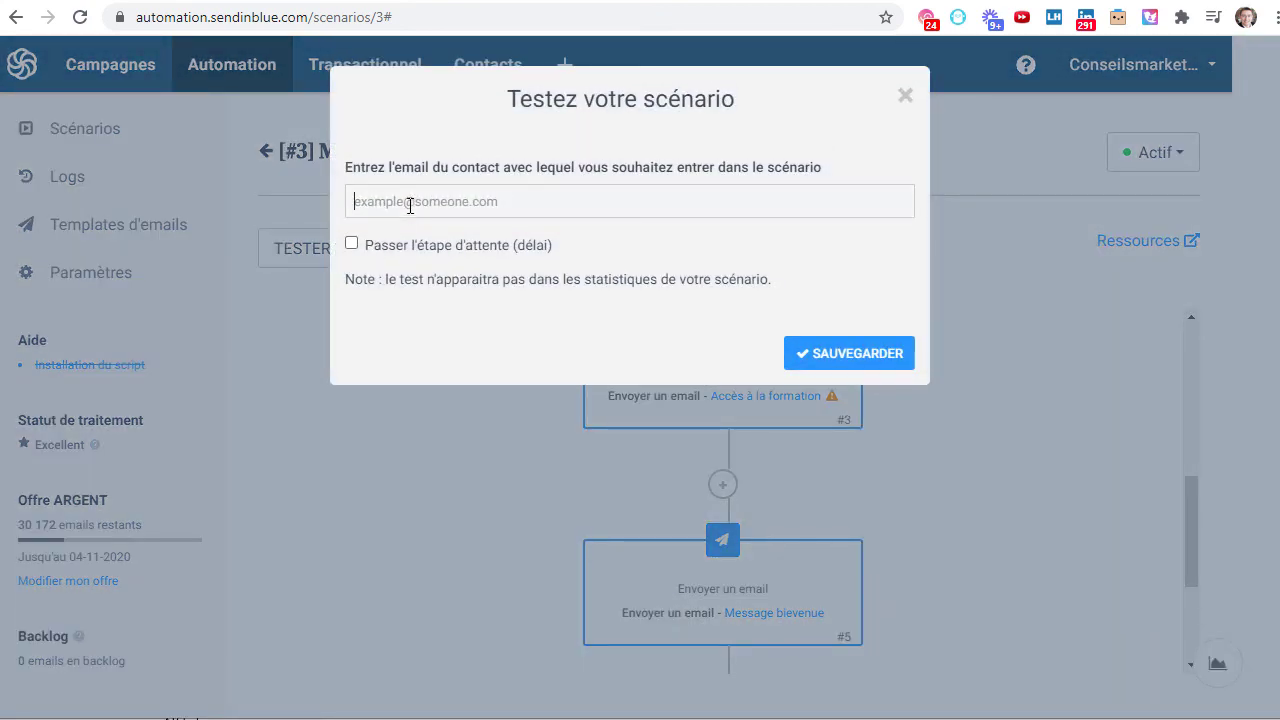
pyautogui.click(452, 246)
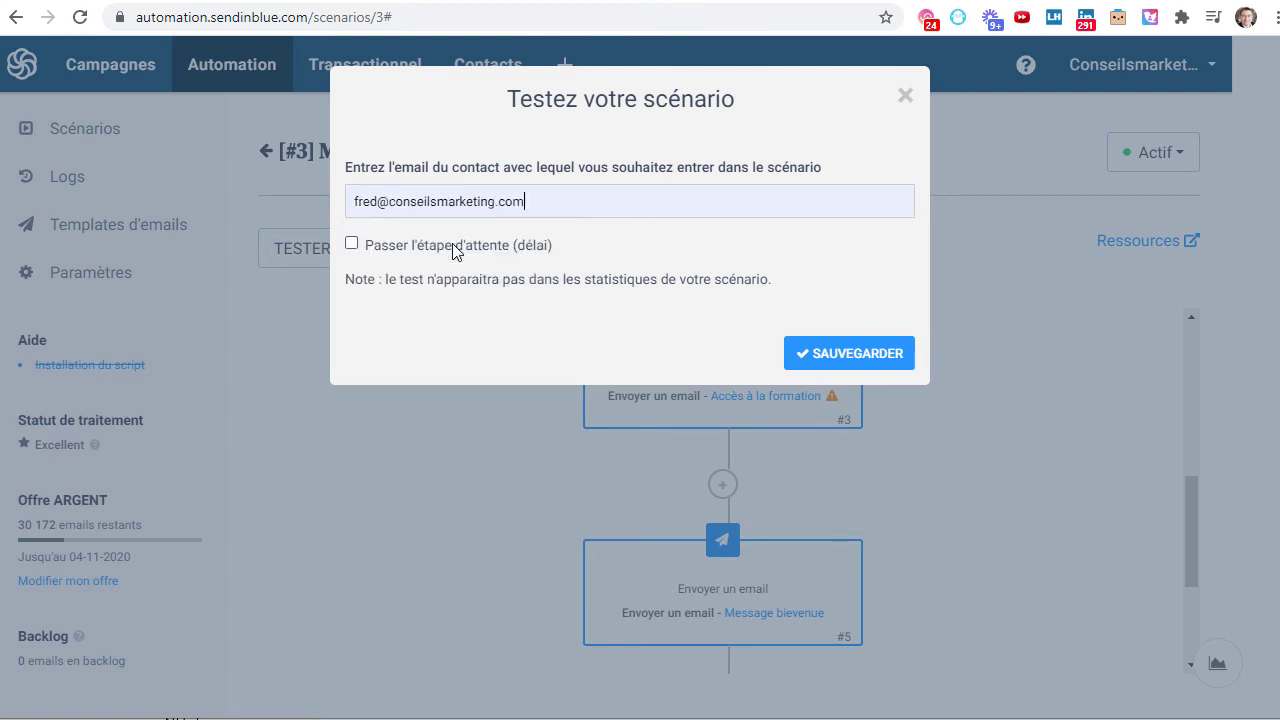
pyautogui.click(352, 244)
pyautogui.click(834, 355)
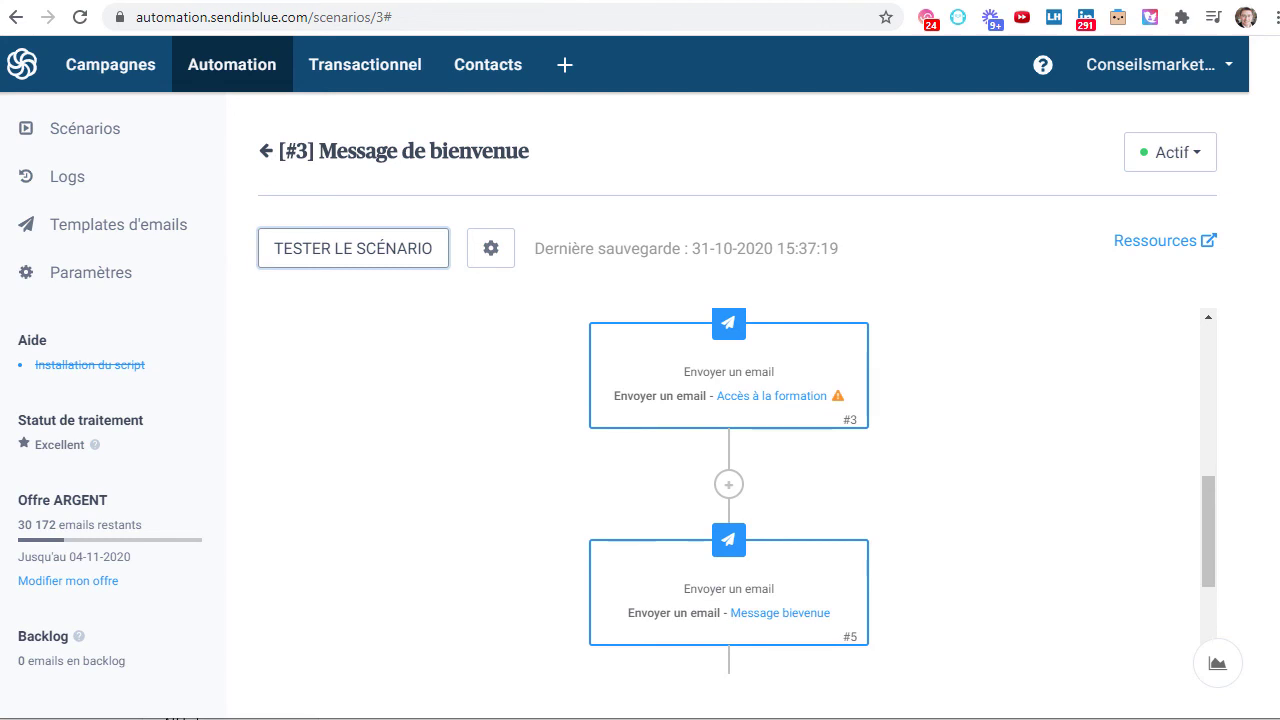
pyautogui.click(690, 1)
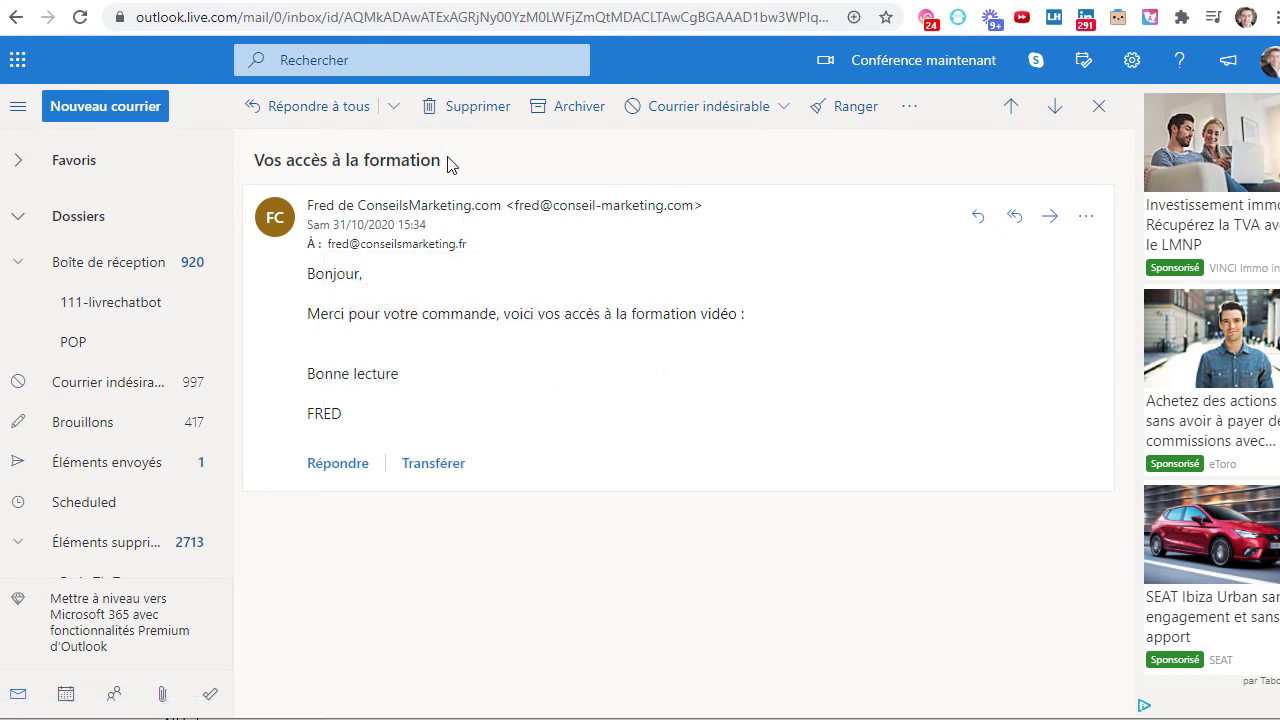
# - Read the 'Vos accès à la formation' test email and the previous welcome email in Outlook
pyautogui.moveTo(378, 155); pyautogui.dragTo(476, 175)
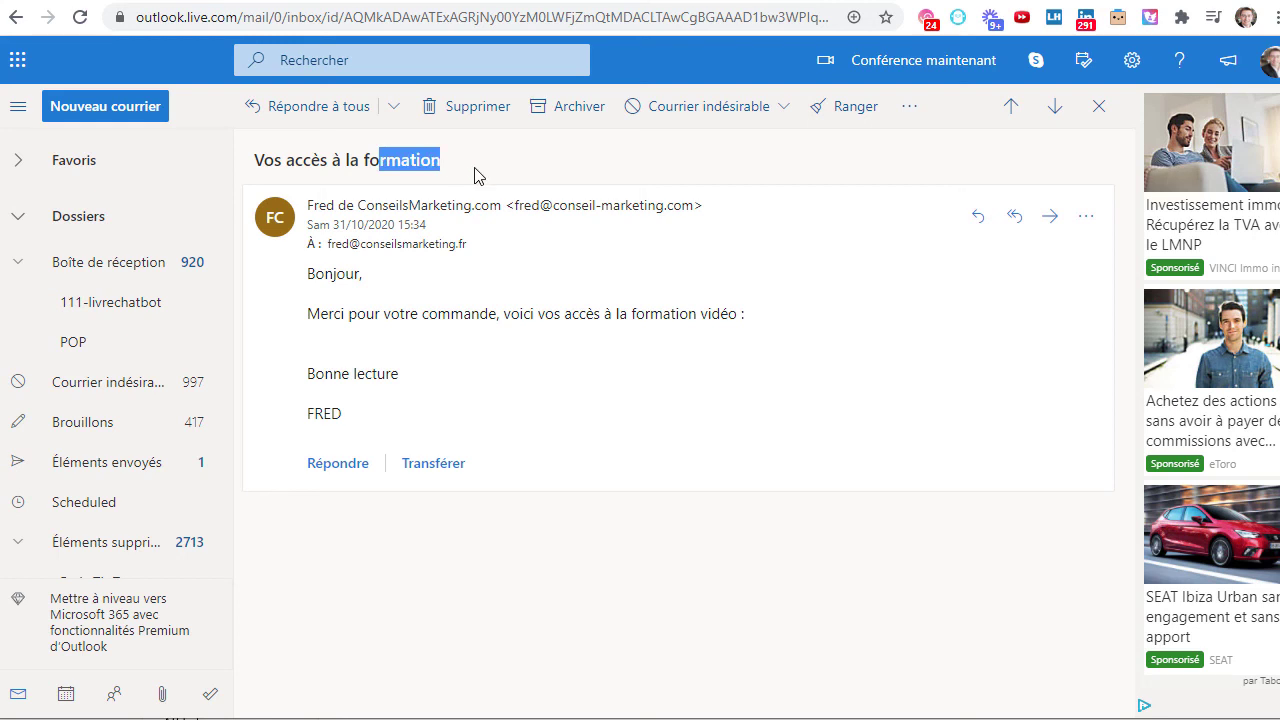
pyautogui.click(1005, 117)
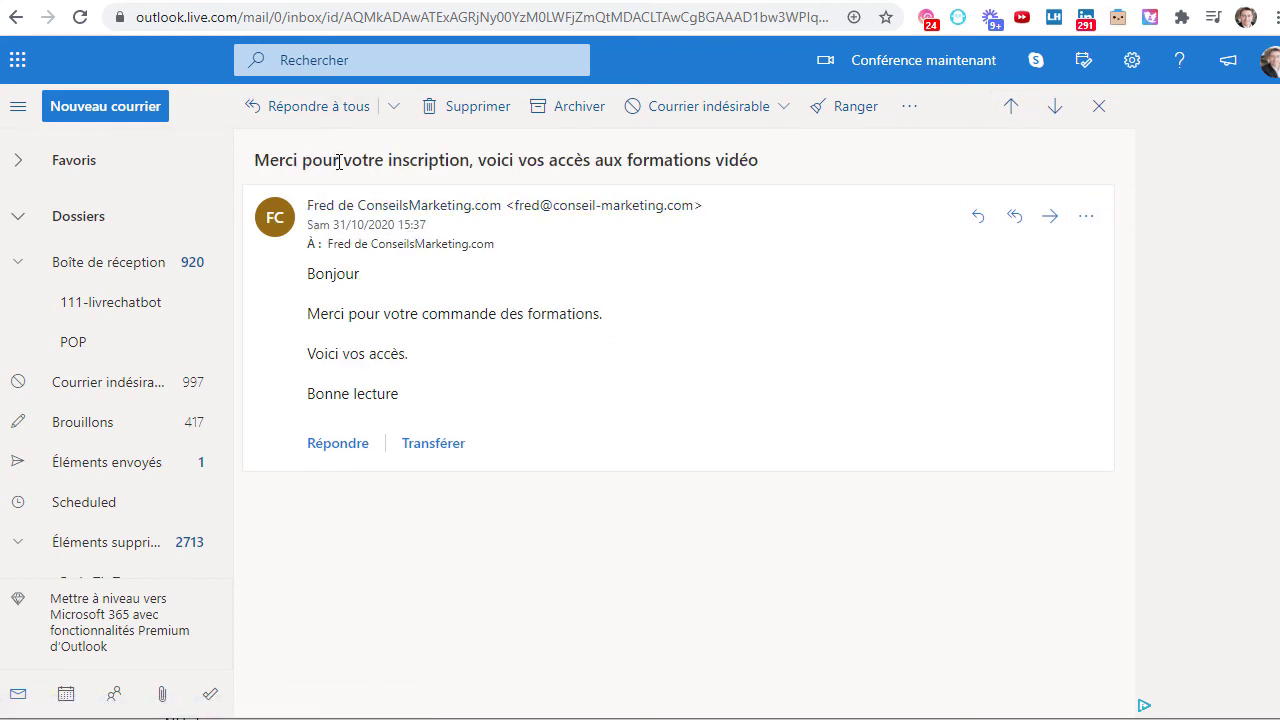
pyautogui.moveTo(334, 155); pyautogui.dragTo(775, 146)
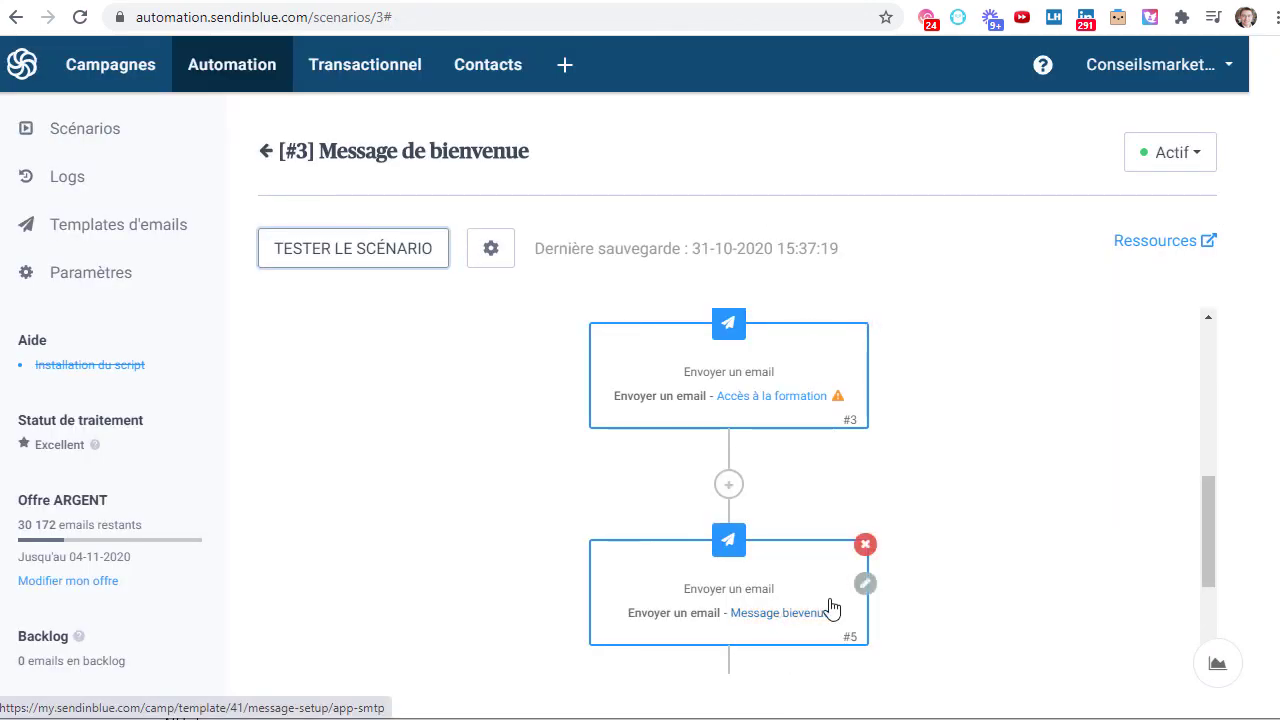
# - Inspect email step #5's Message bievenue settings without changes, then return to the Scénarios list
pyautogui.click(864, 584)
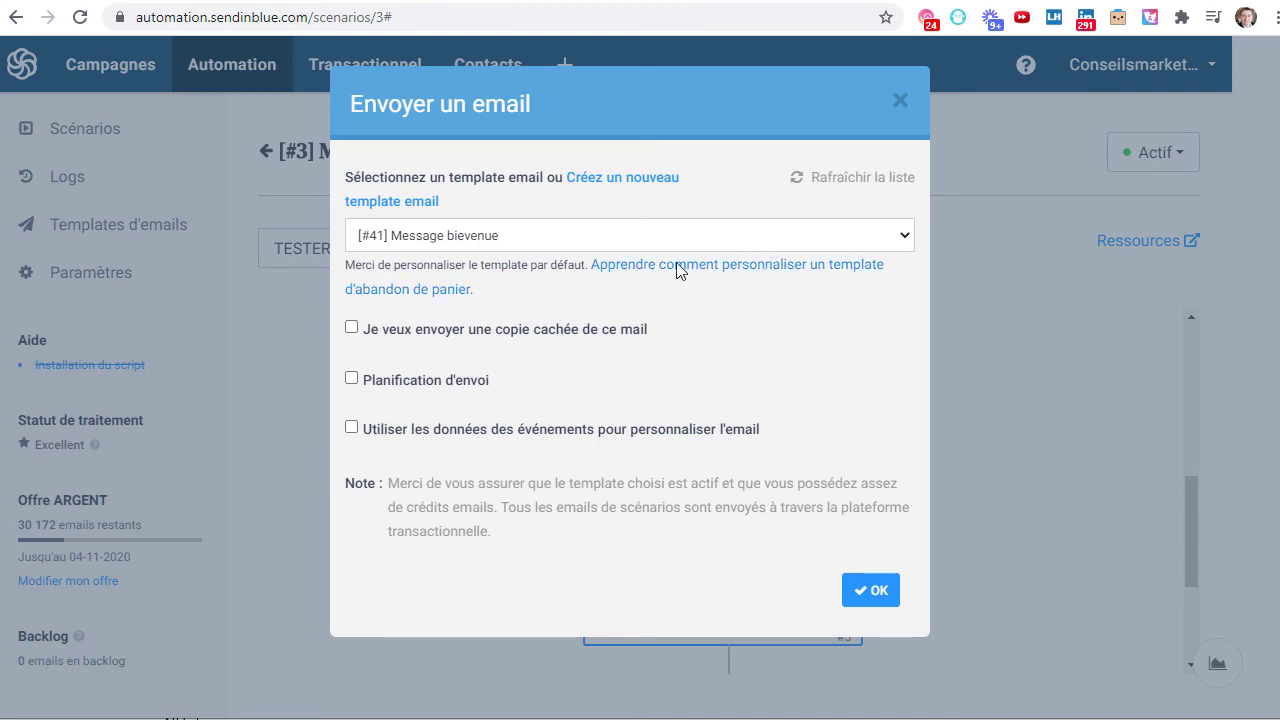
pyautogui.click(897, 103)
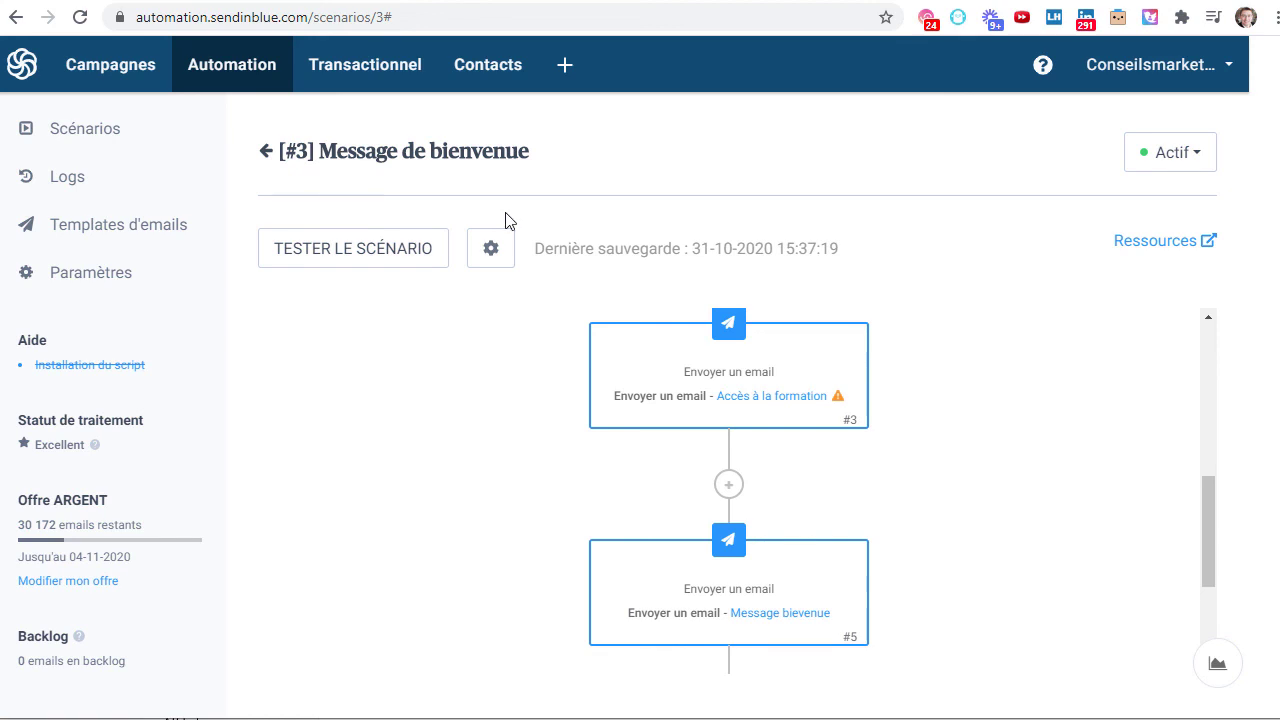
pyautogui.click(265, 152)
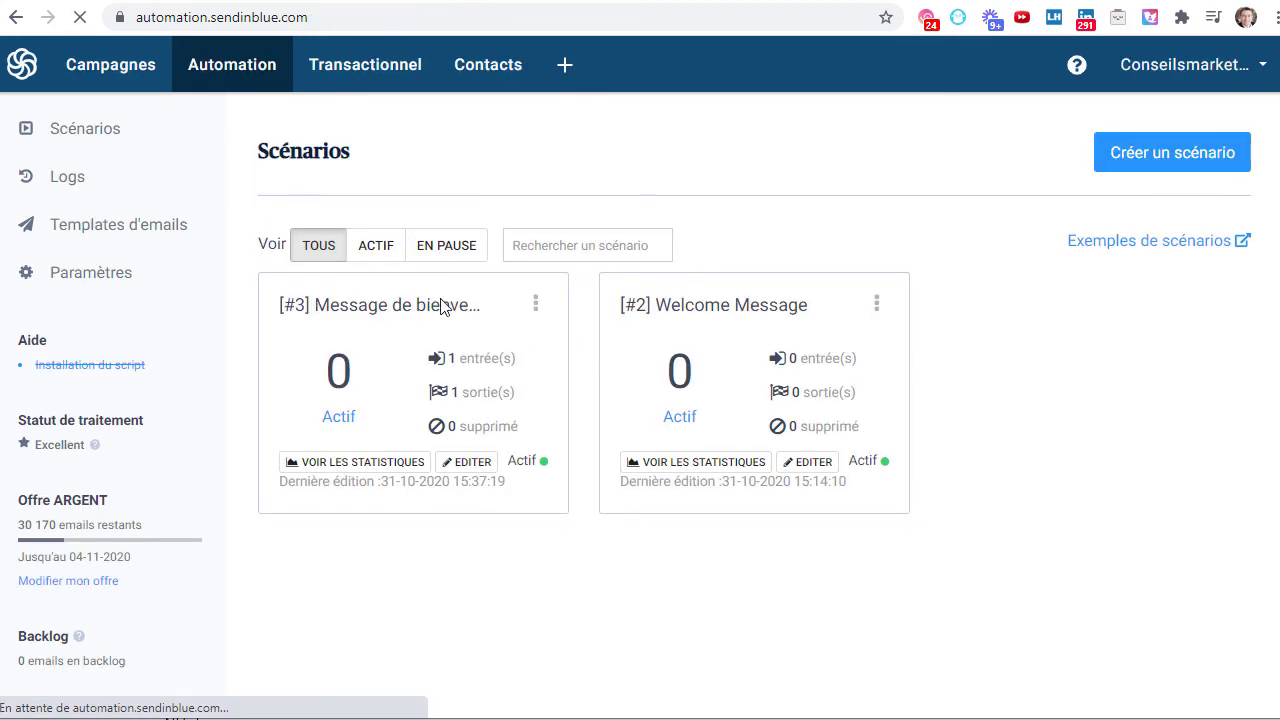
# - Open scenario #3 for editing from its card menu
pyautogui.click(536, 303)
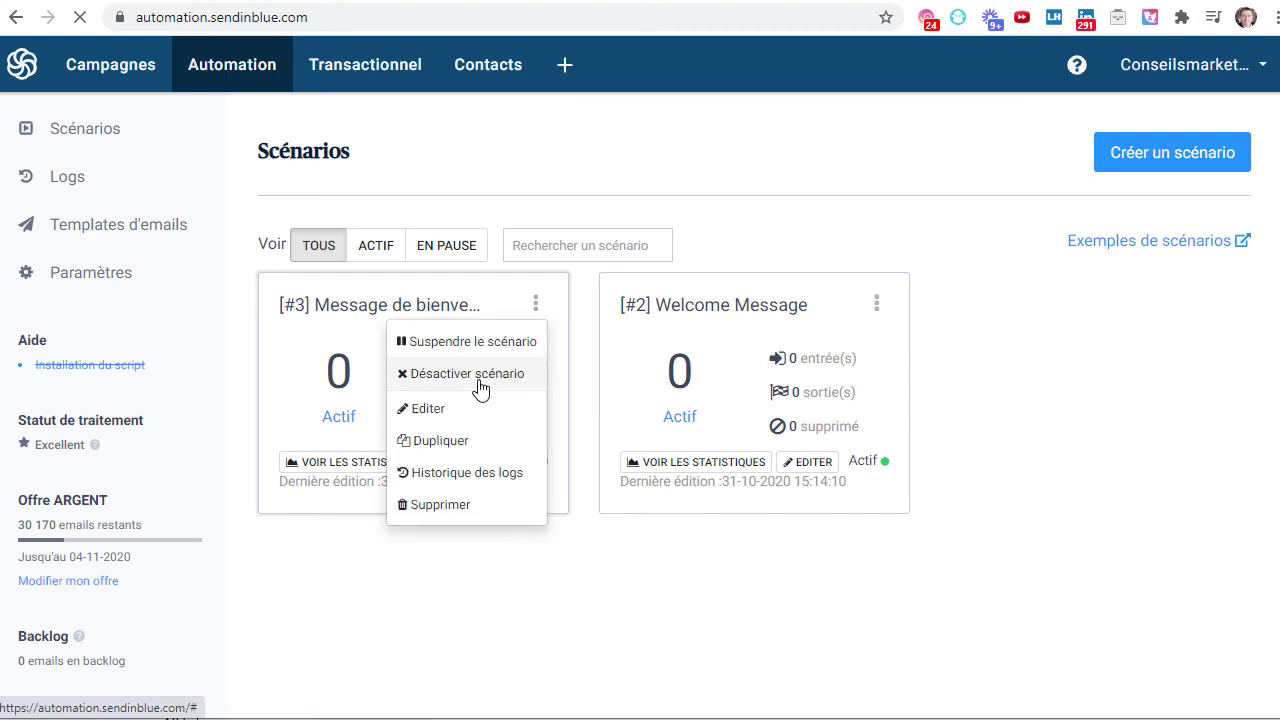
pyautogui.click(440, 410)
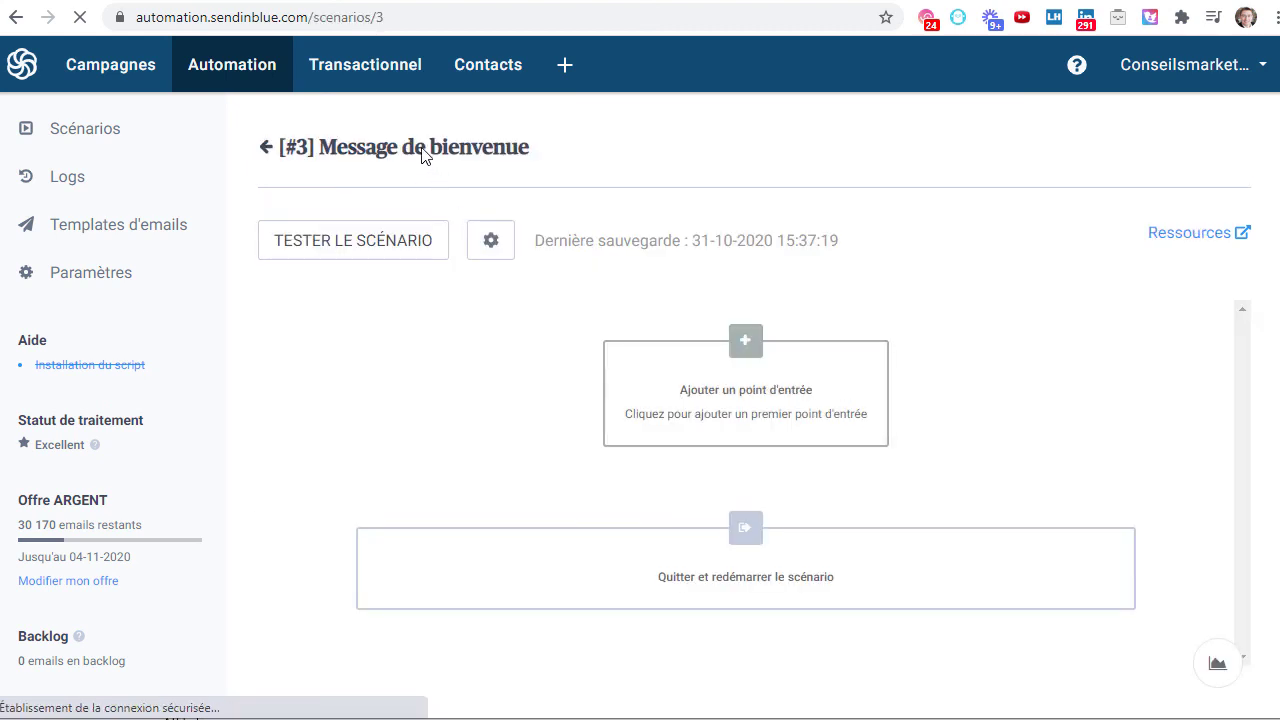
pyautogui.click(397, 249)
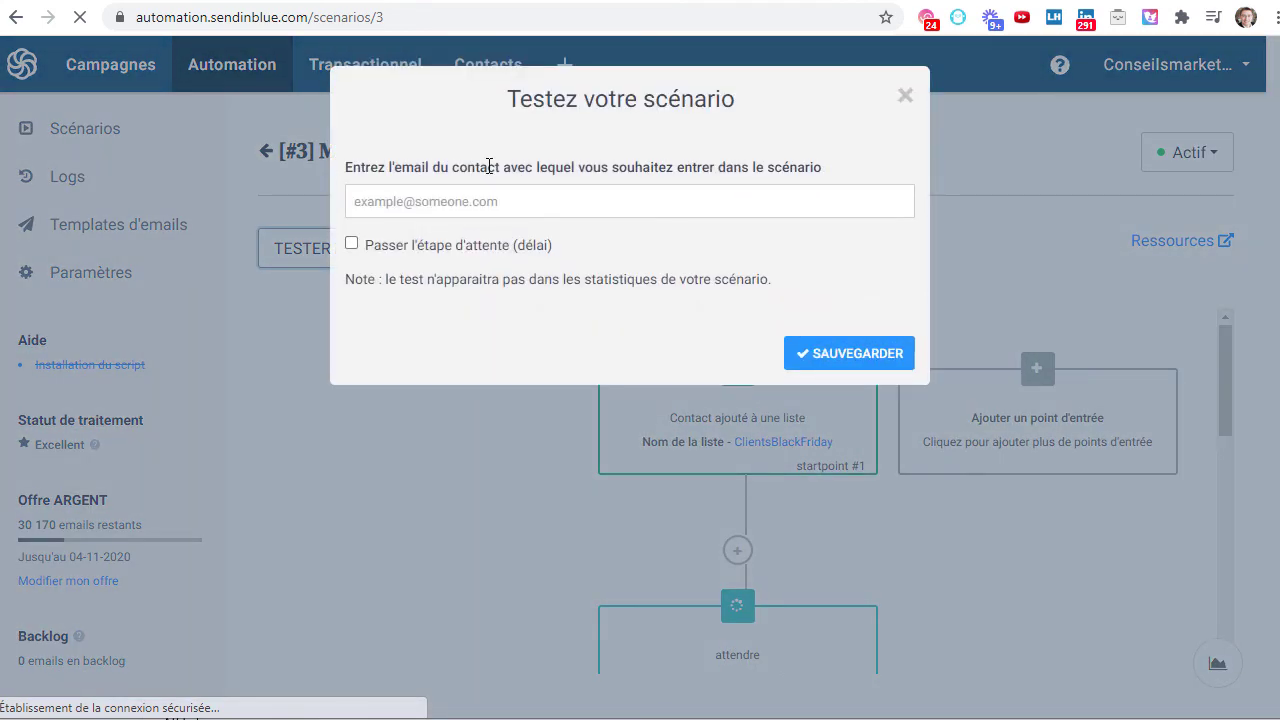
pyautogui.click(905, 97)
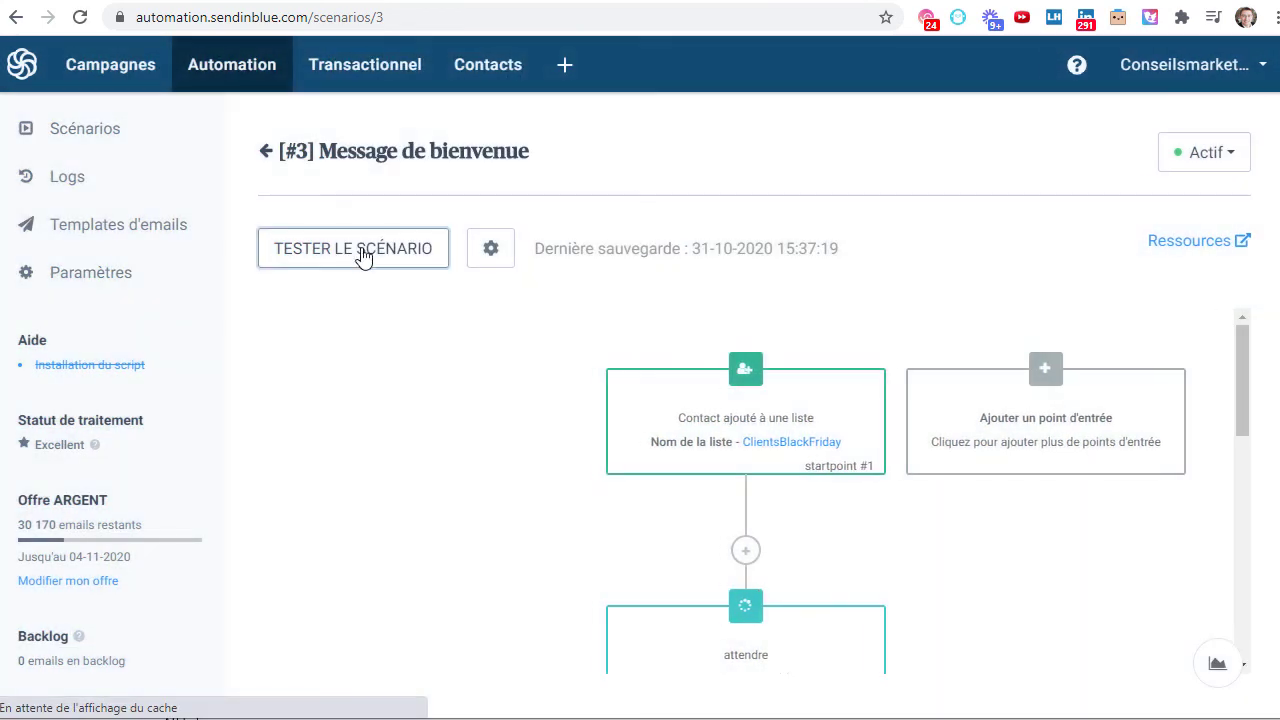
# - Set scenario #3's name and description to 'Email promo Black Friday', save, and return to the list
pyautogui.click(490, 246)
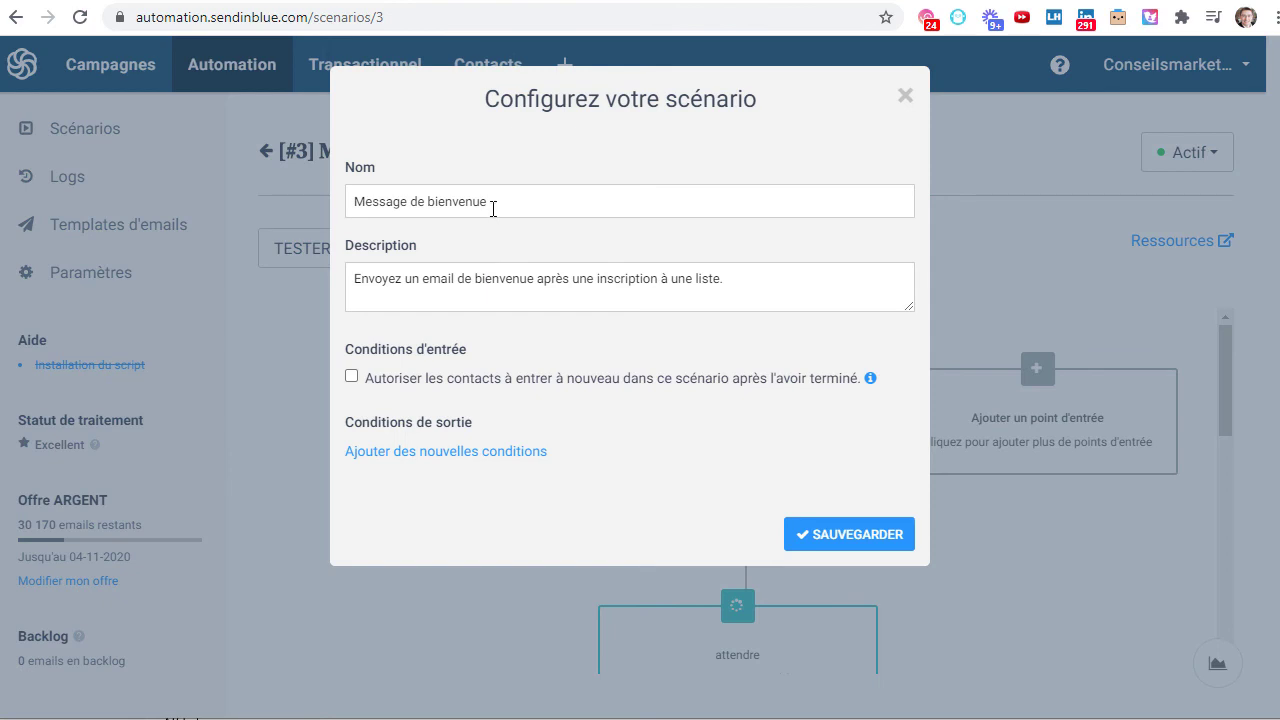
pyautogui.moveTo(521, 195); pyautogui.dragTo(250, 158)
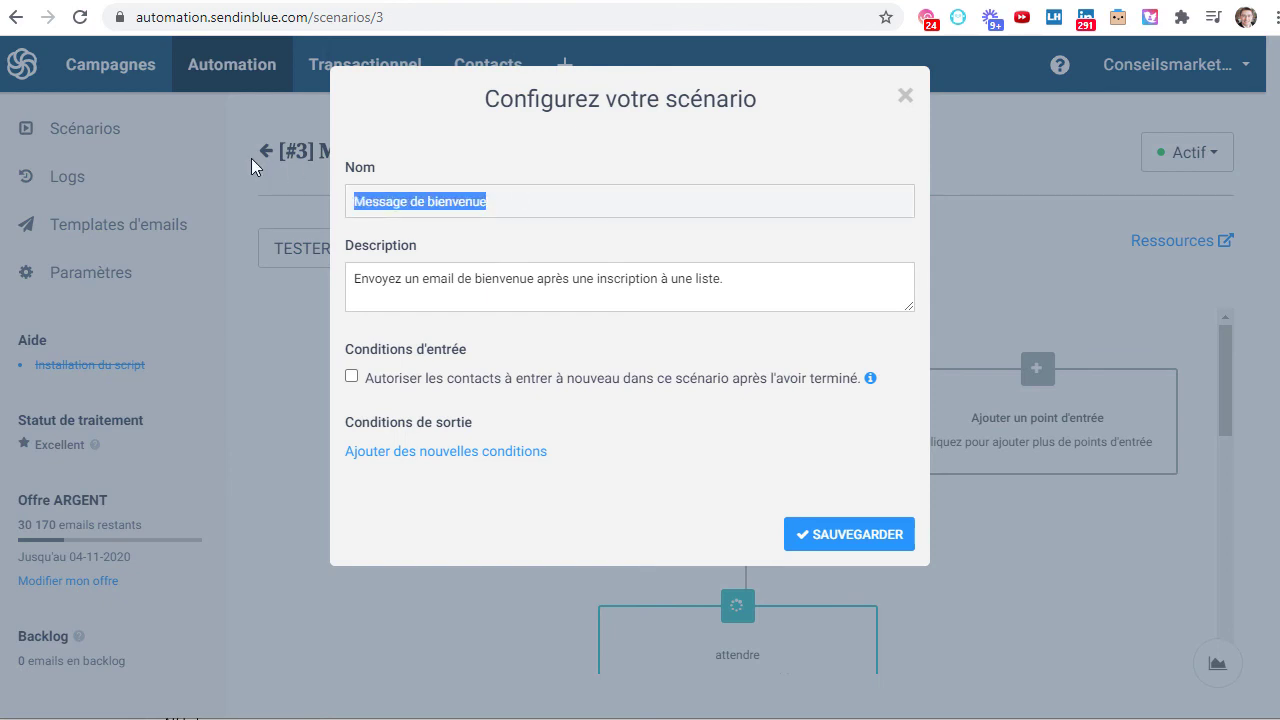
pyautogui.write('Email pro')
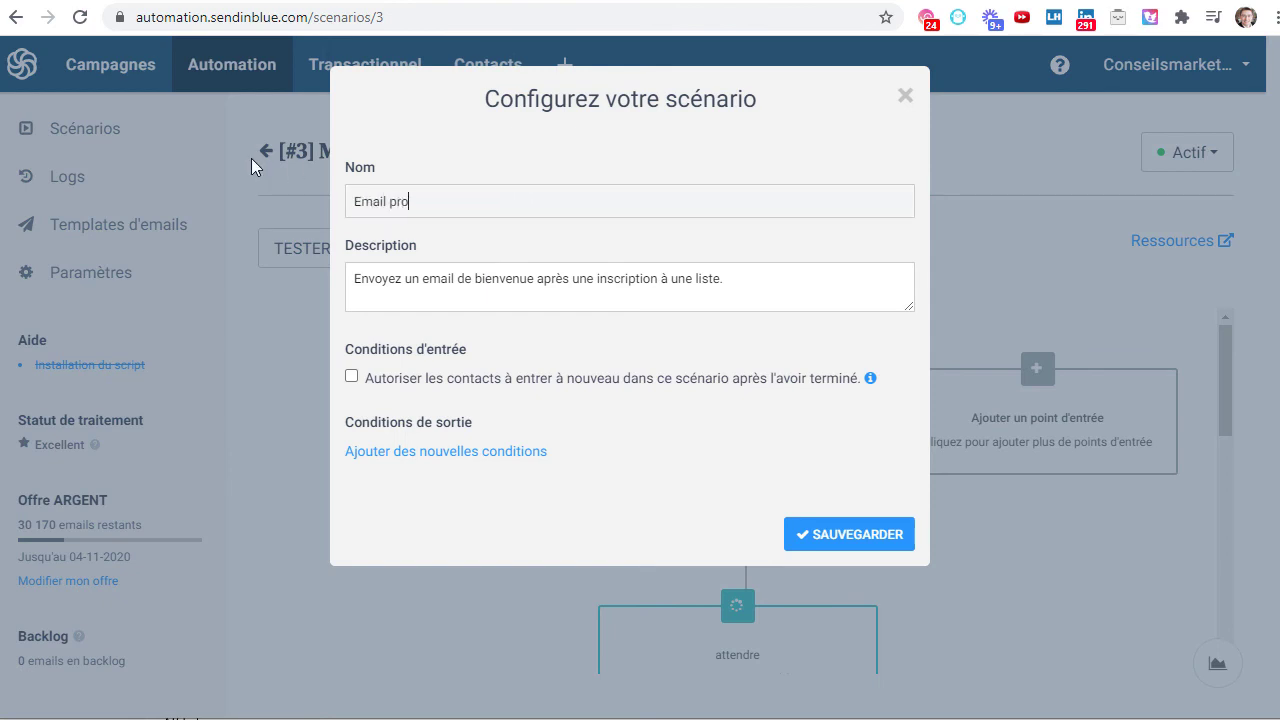
pyautogui.write('mo Black Friday')
pyautogui.hotkey('ctrl', 'a')
pyautogui.hotkey('ctrl', 'c')
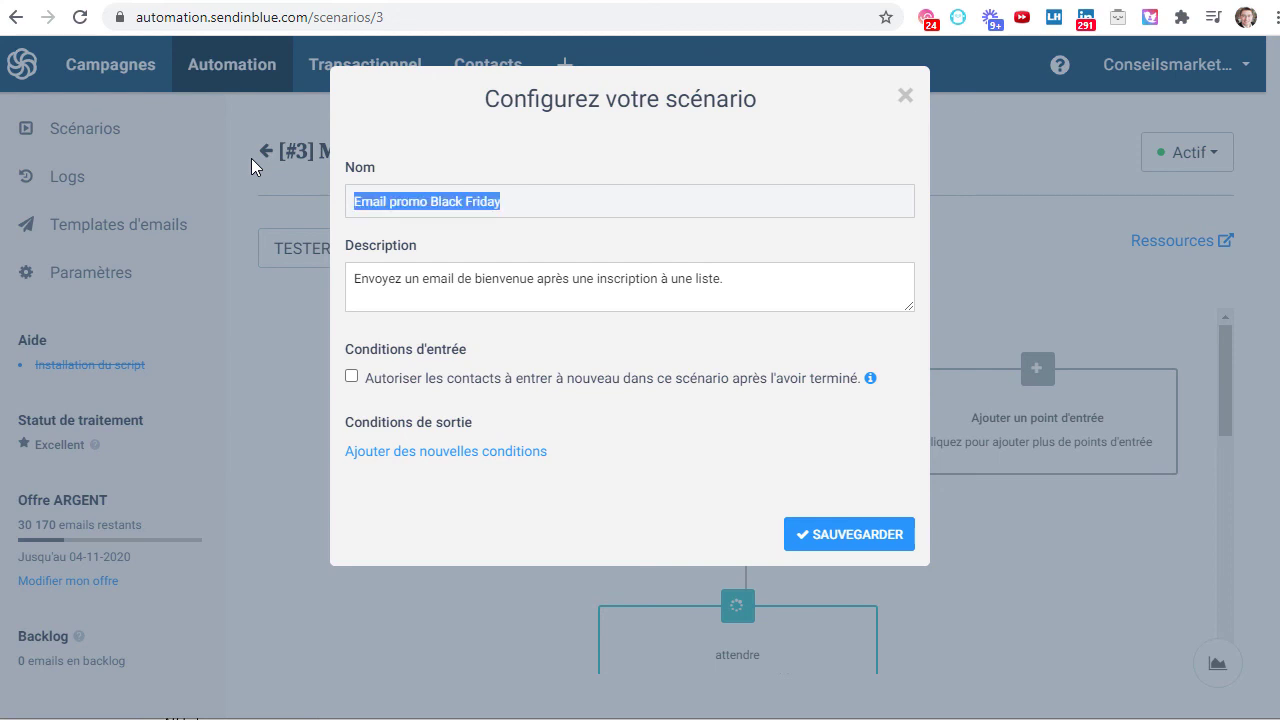
pyautogui.press('Tab')
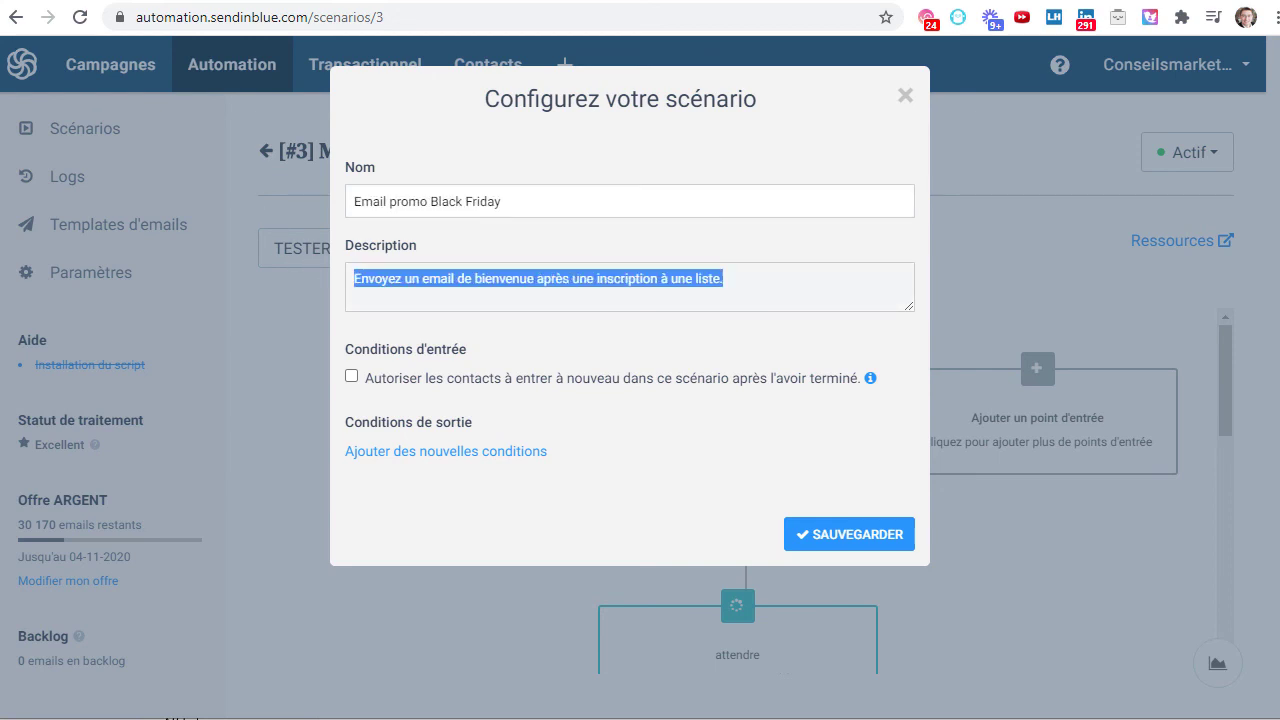
pyautogui.hotkey('ctrl', 'v')
pyautogui.click(857, 537)
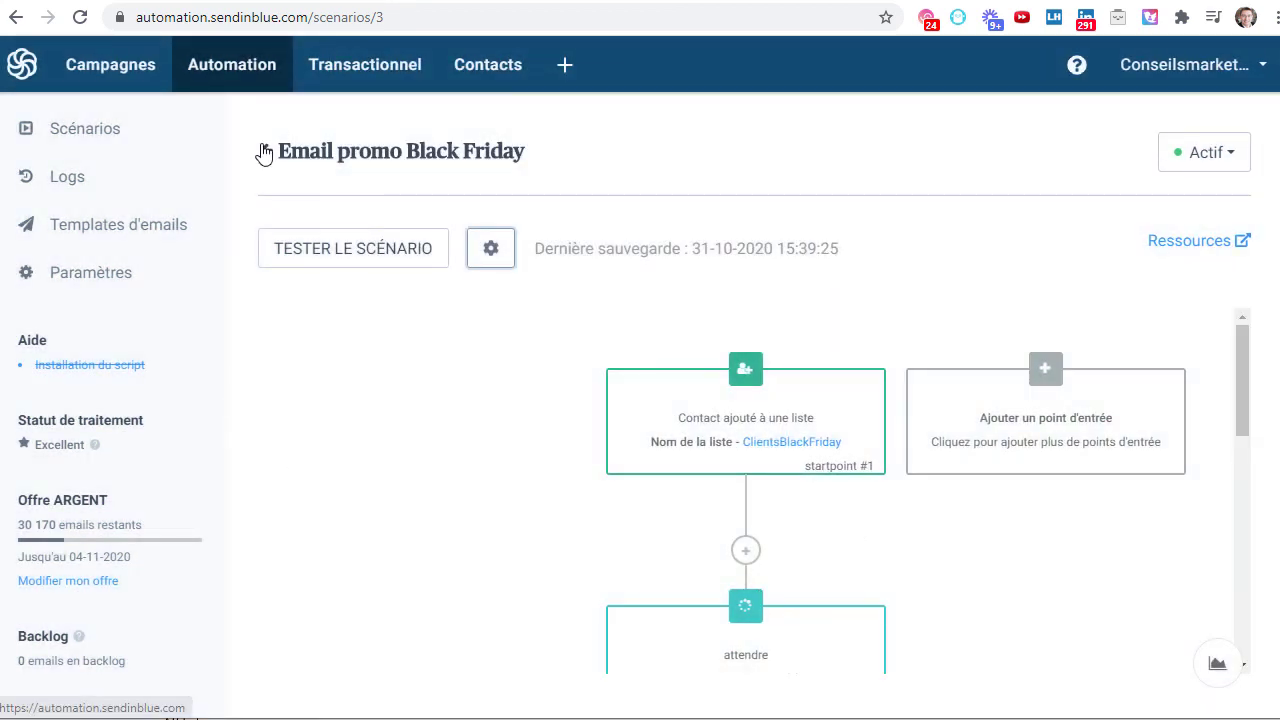
pyautogui.click(264, 152)
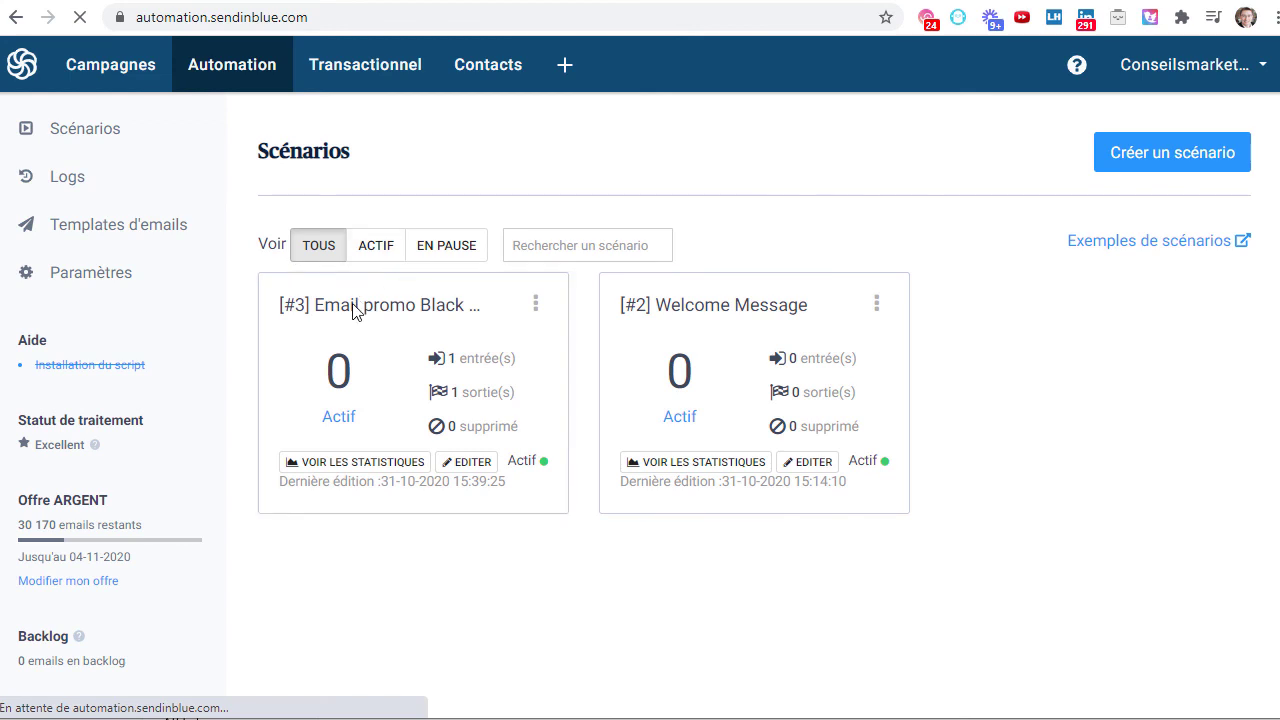